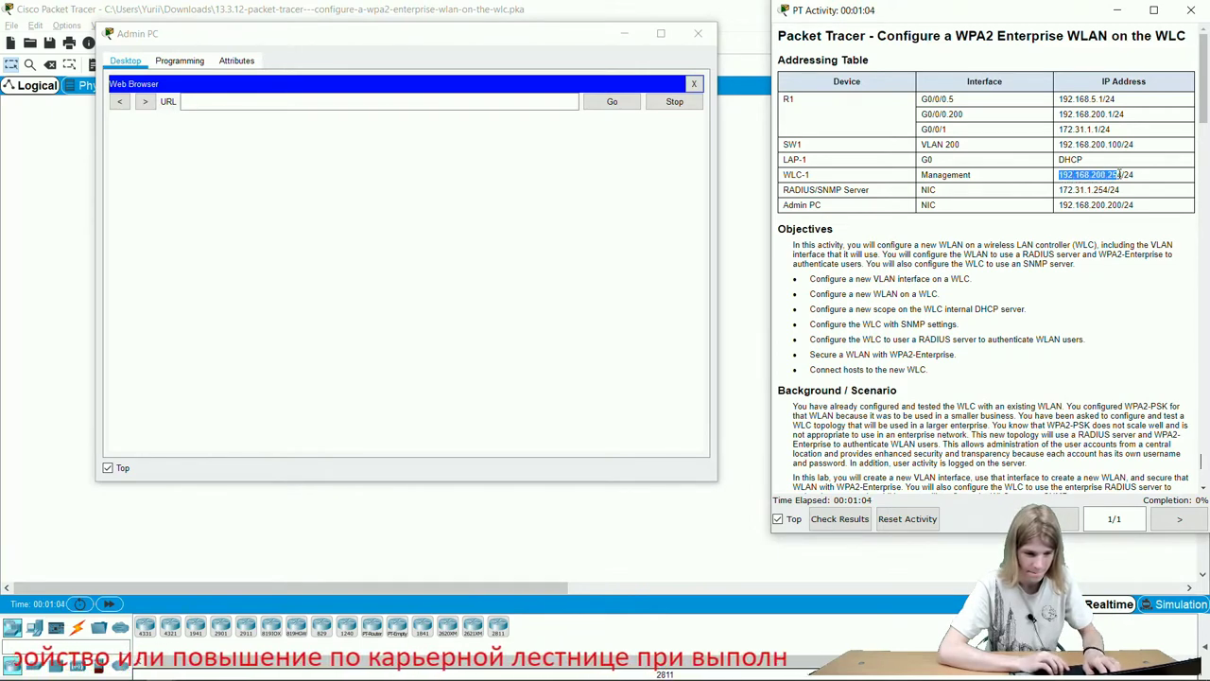
click(510, 101)
text(192.168.200.254)
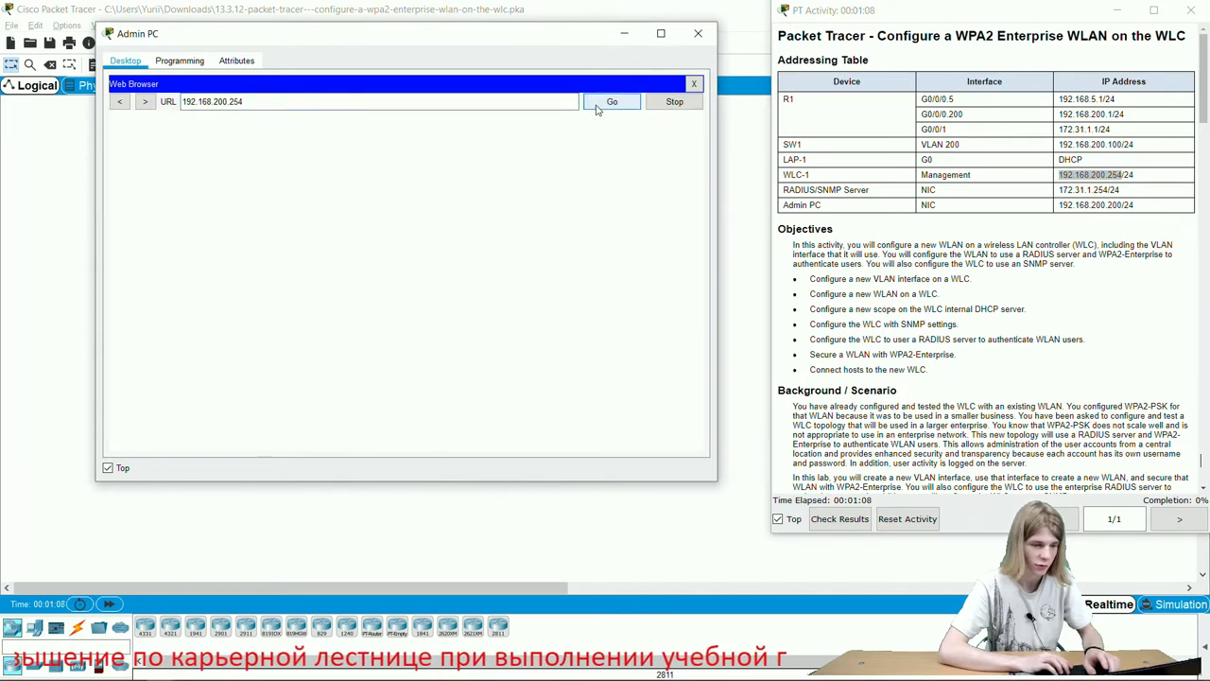
click(597, 106)
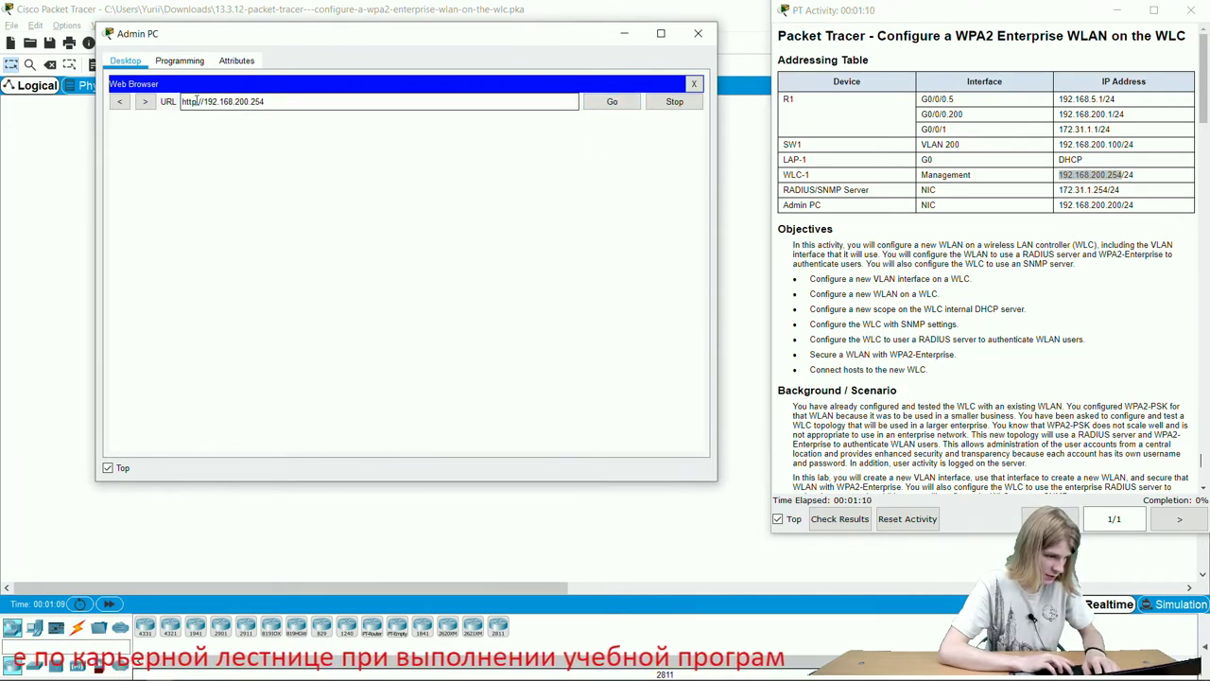
text(s)
click(614, 104)
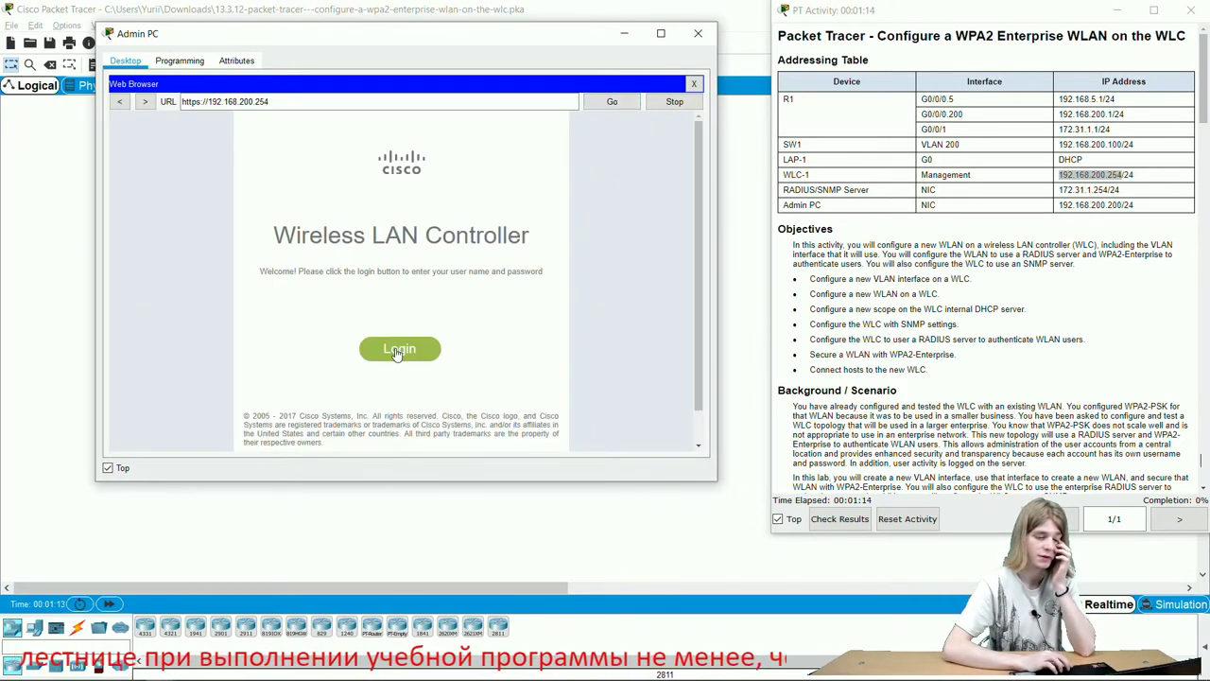
Log in to the controller as admin with the password from the instructions.
click(398, 351)
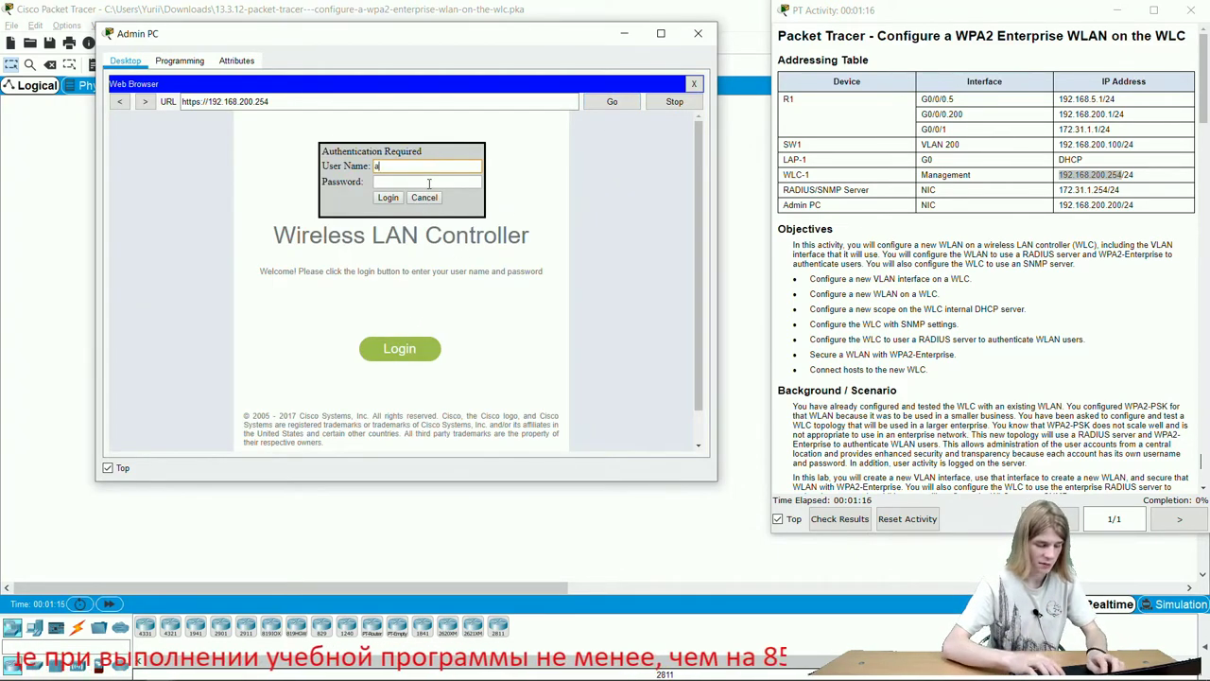
text(admin)
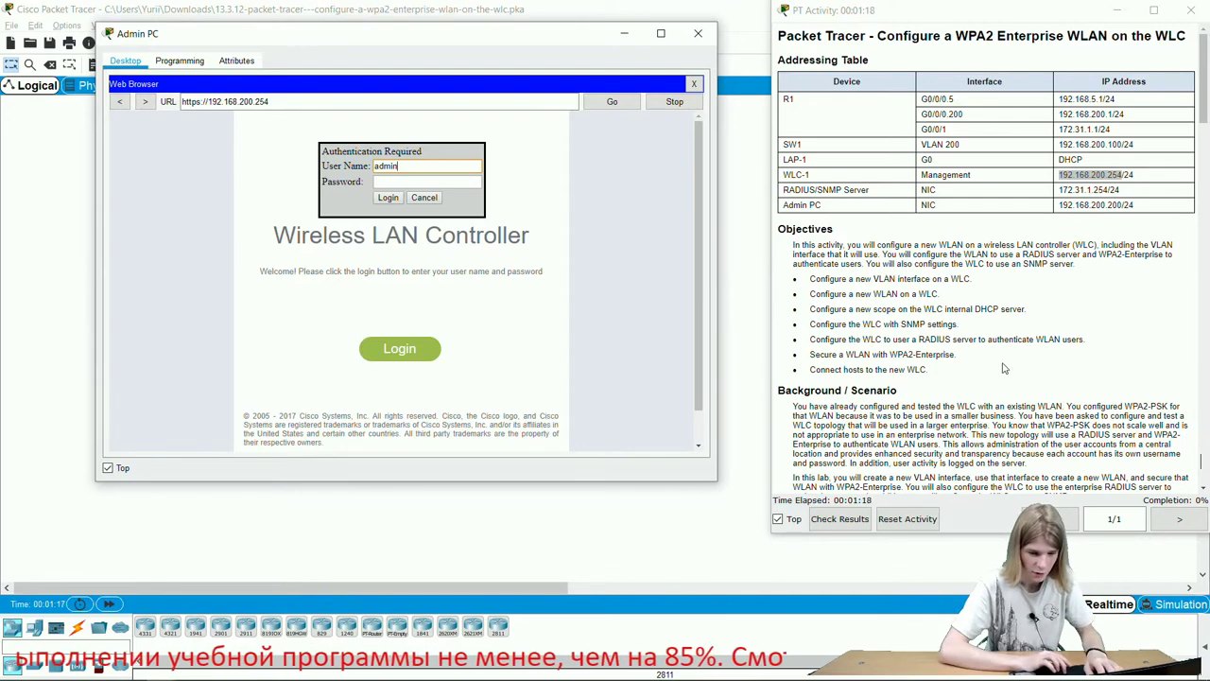
scroll(1005, 368, down, 10)
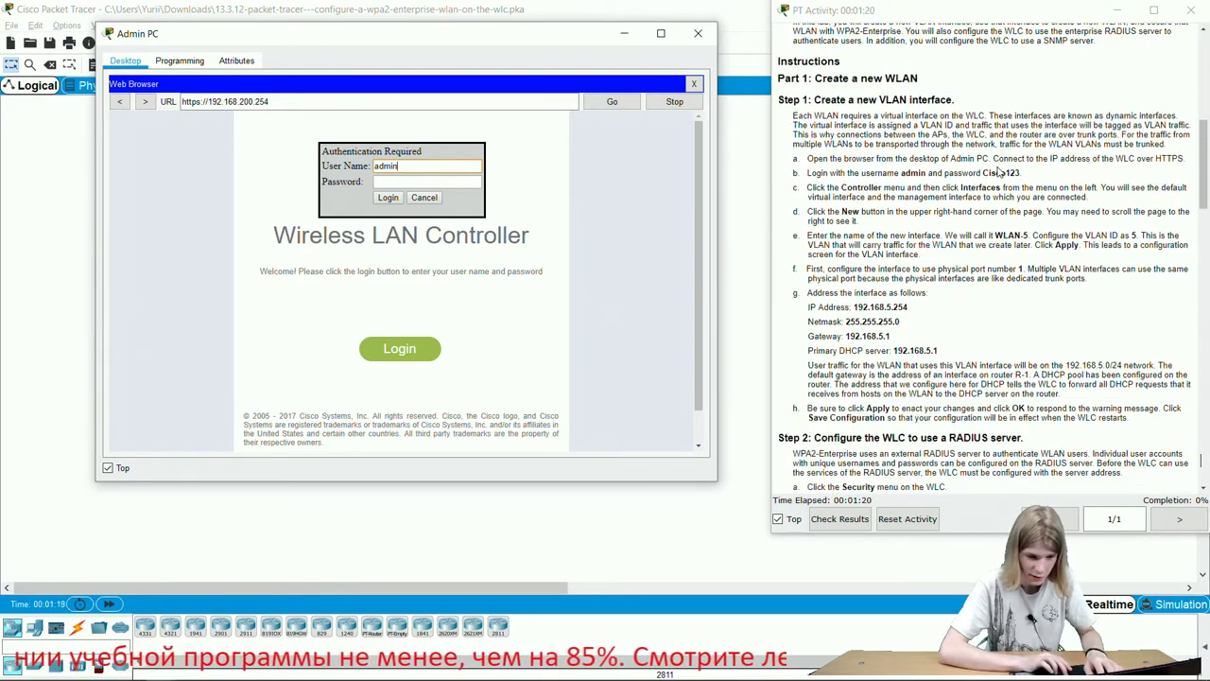
double_click(1000, 173)
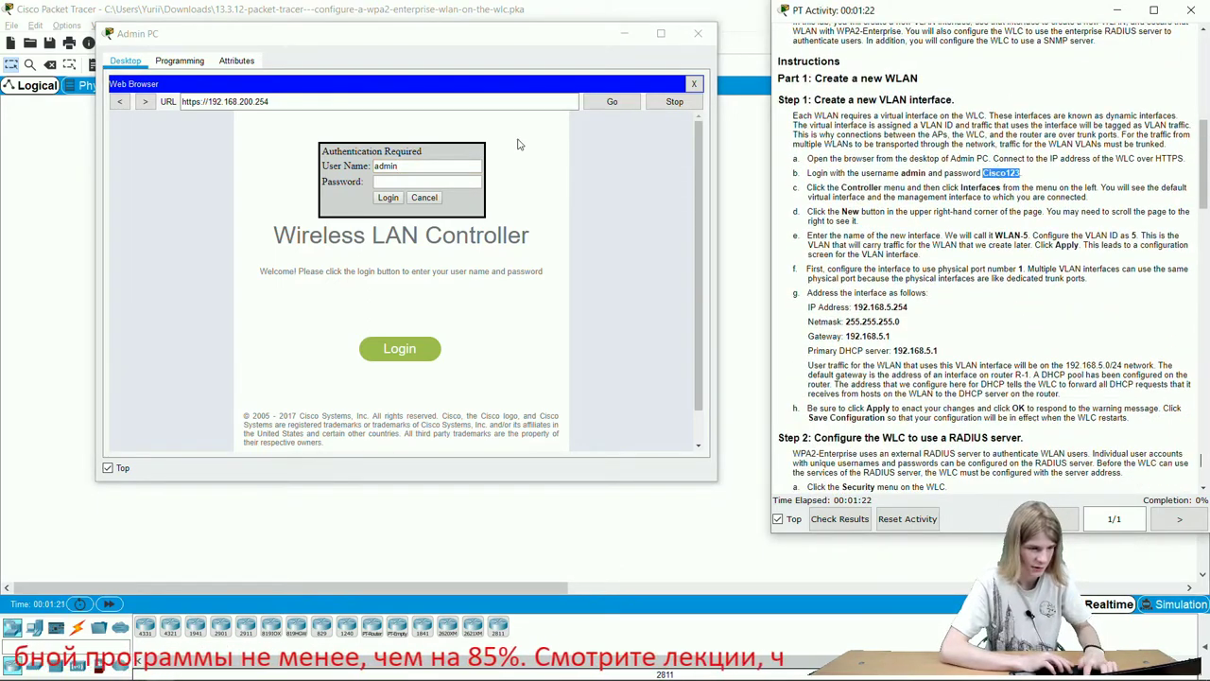
click(459, 181)
key(ctrl+v)
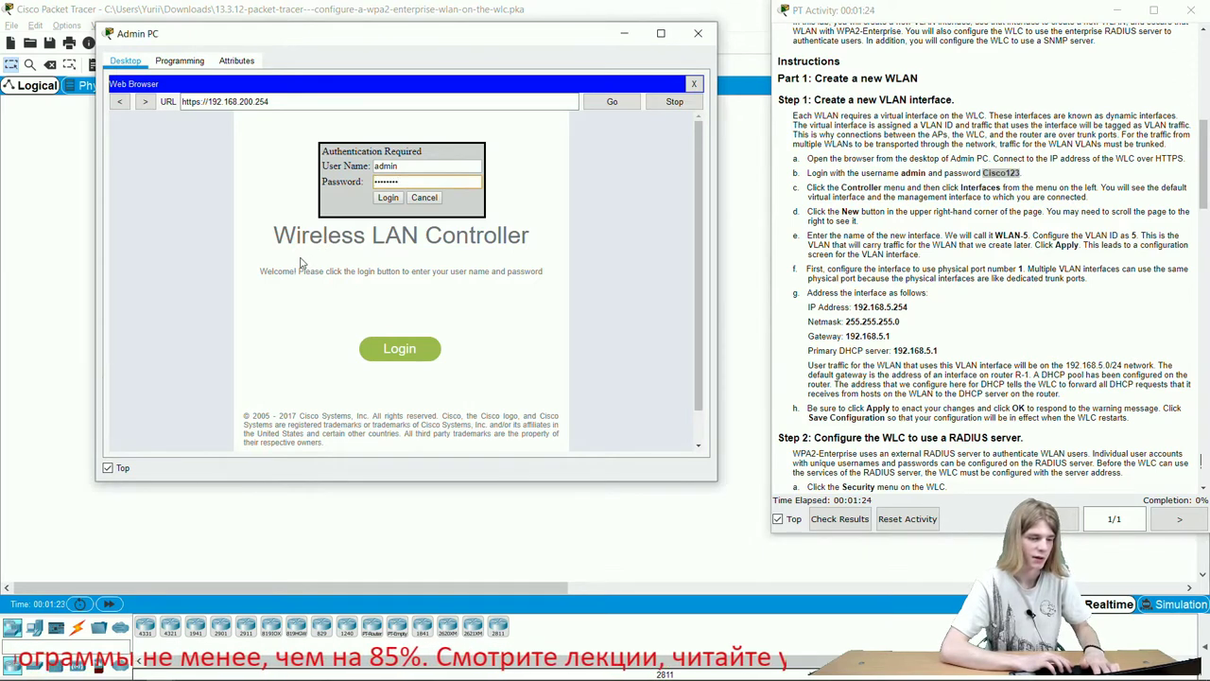
click(388, 197)
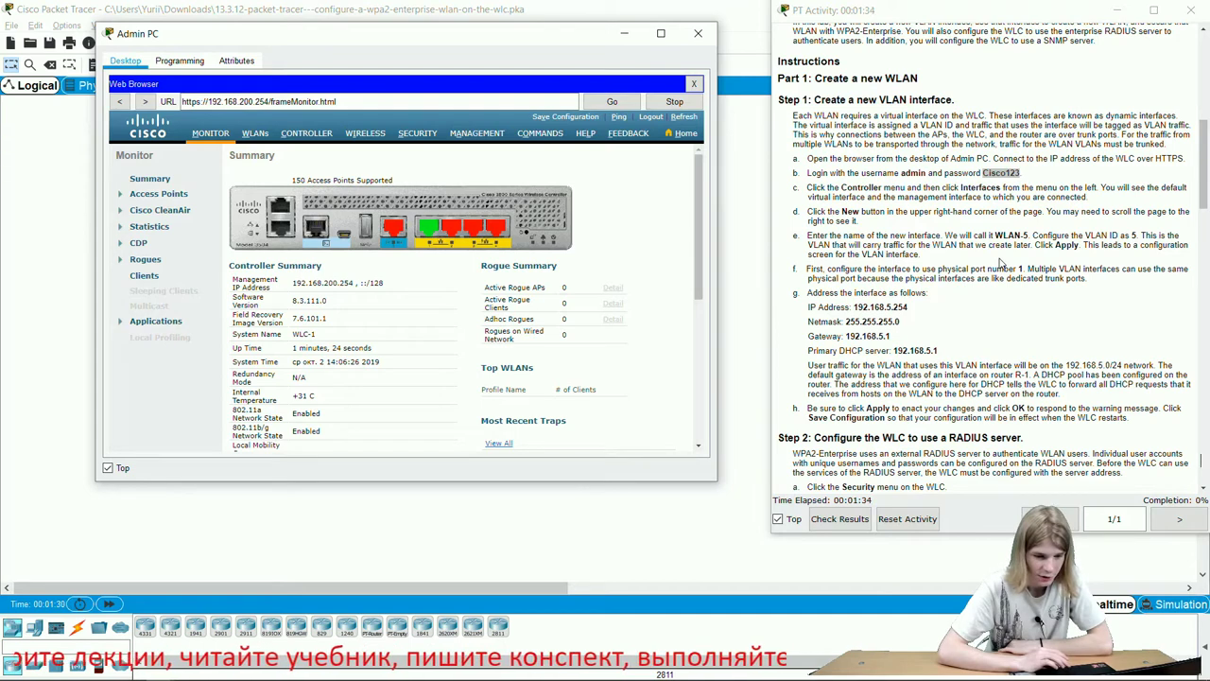
Under CONTROLLER > Interfaces, add a new interface named WLAN-5 with VLAN Id 5.
click(298, 135)
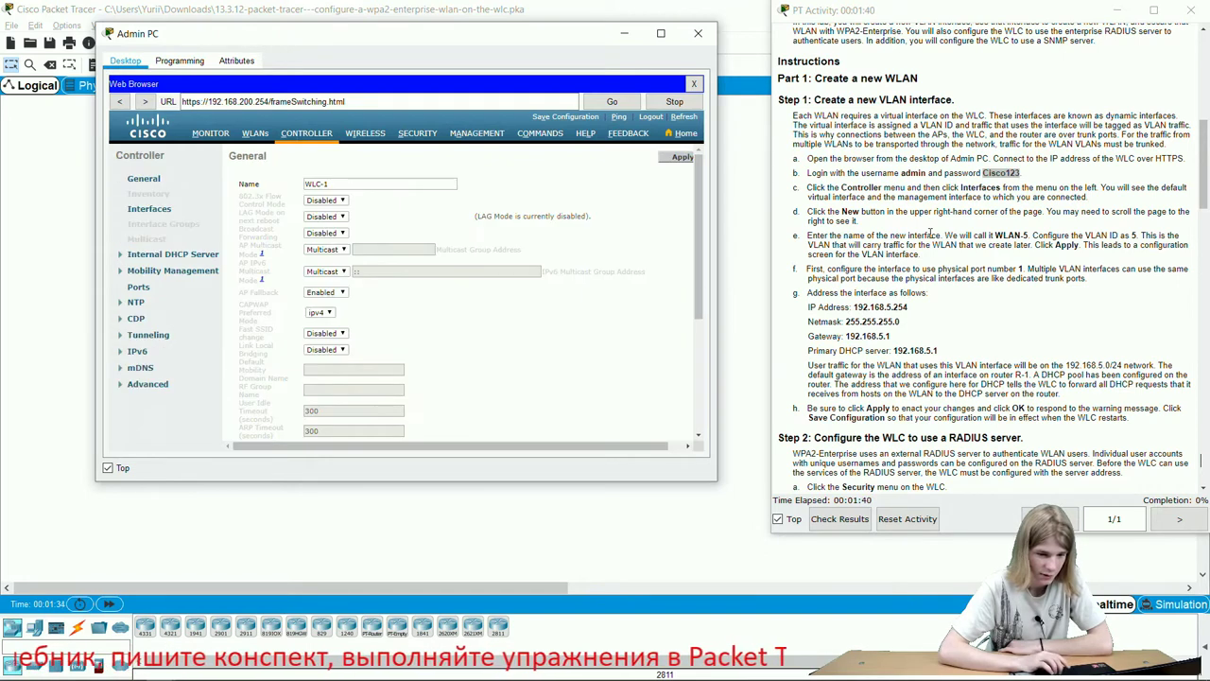
click(134, 216)
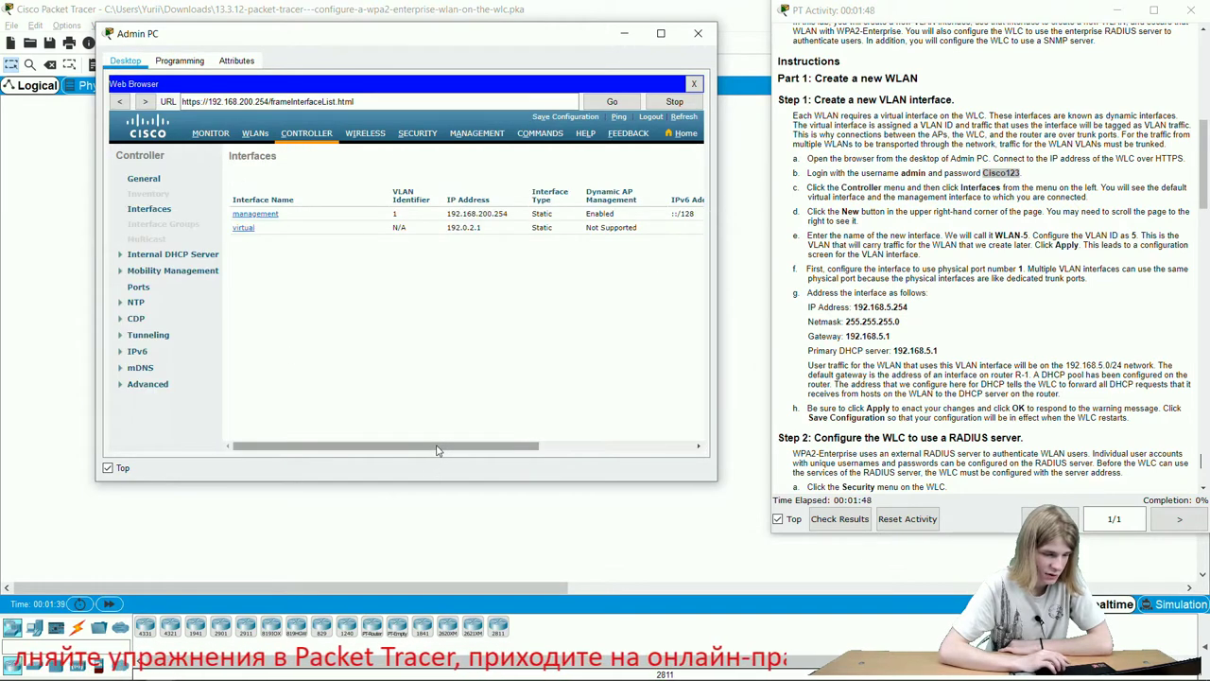
drag(558, 452, 679, 449)
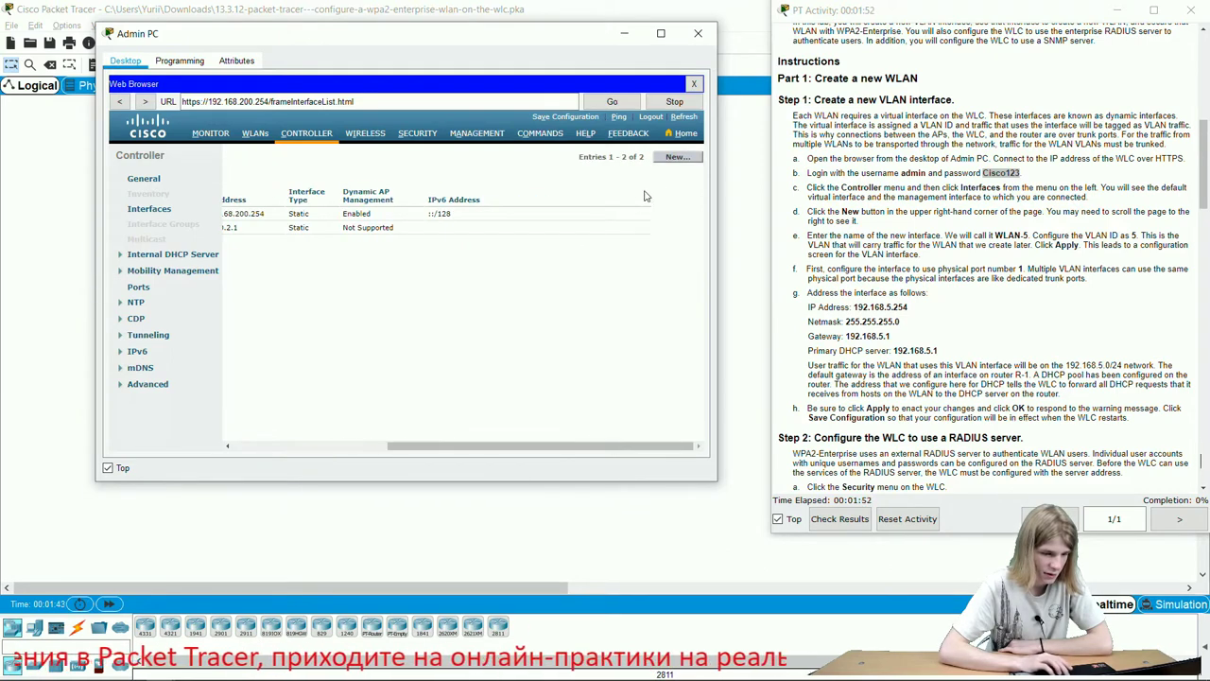
click(673, 158)
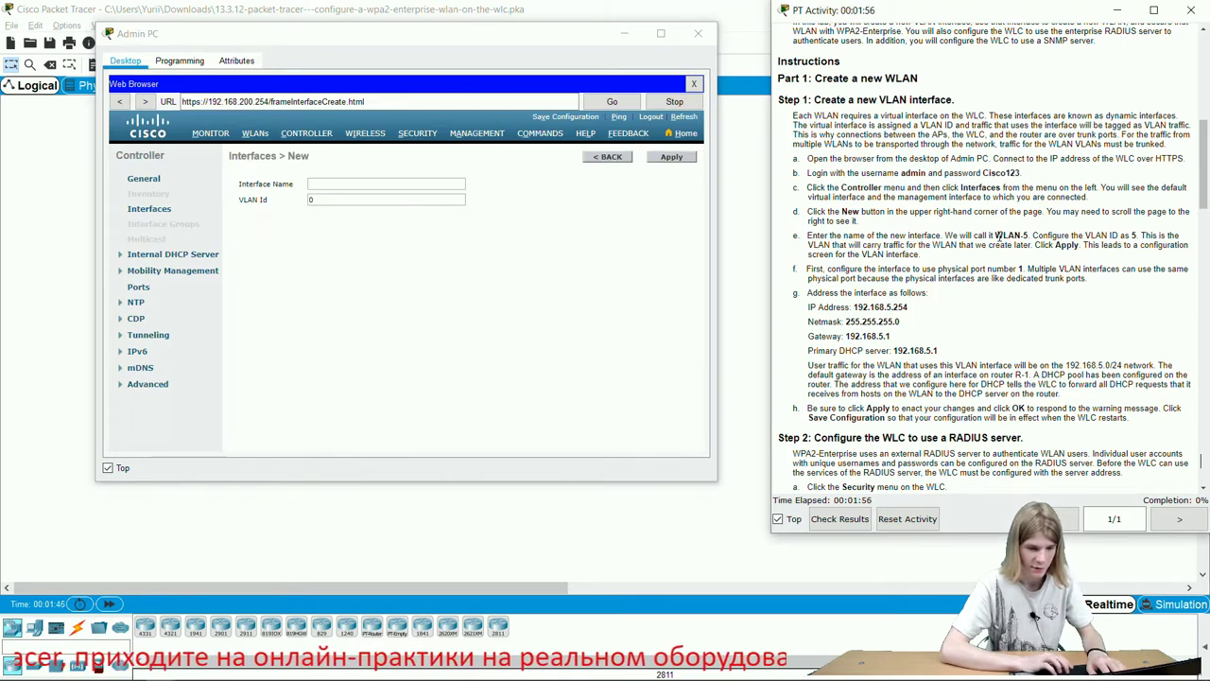
drag(995, 236, 1032, 235)
key(ctrl+c)
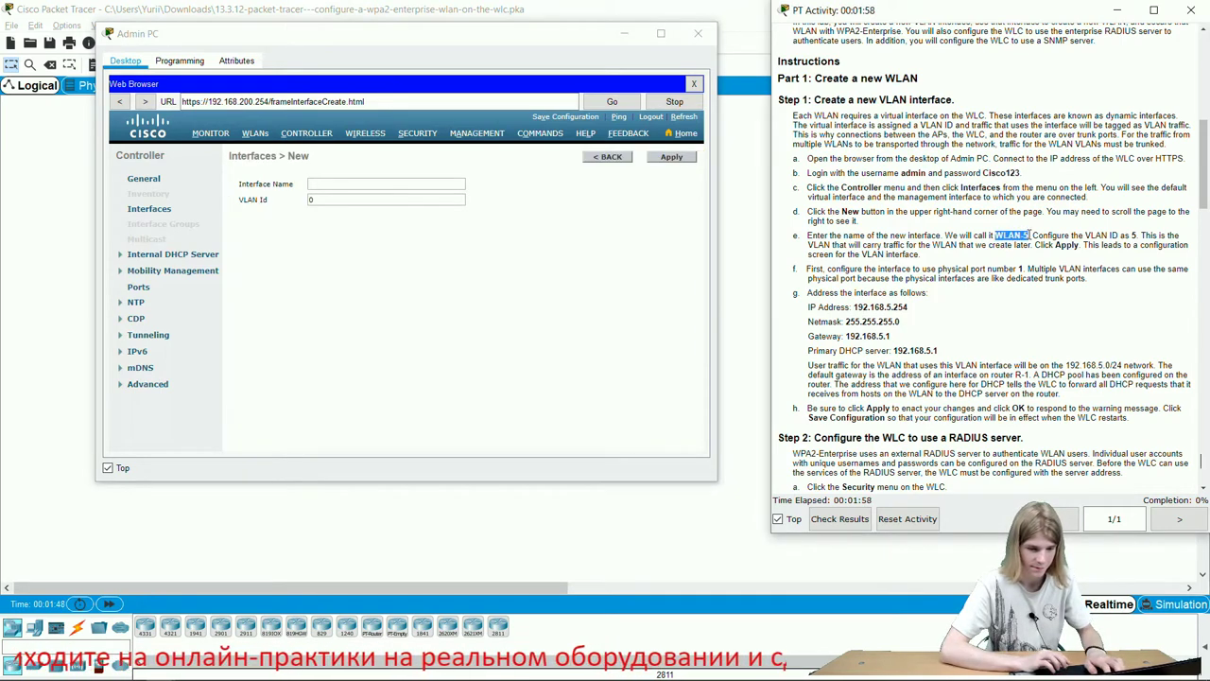
click(366, 188)
key(ctrl+v)
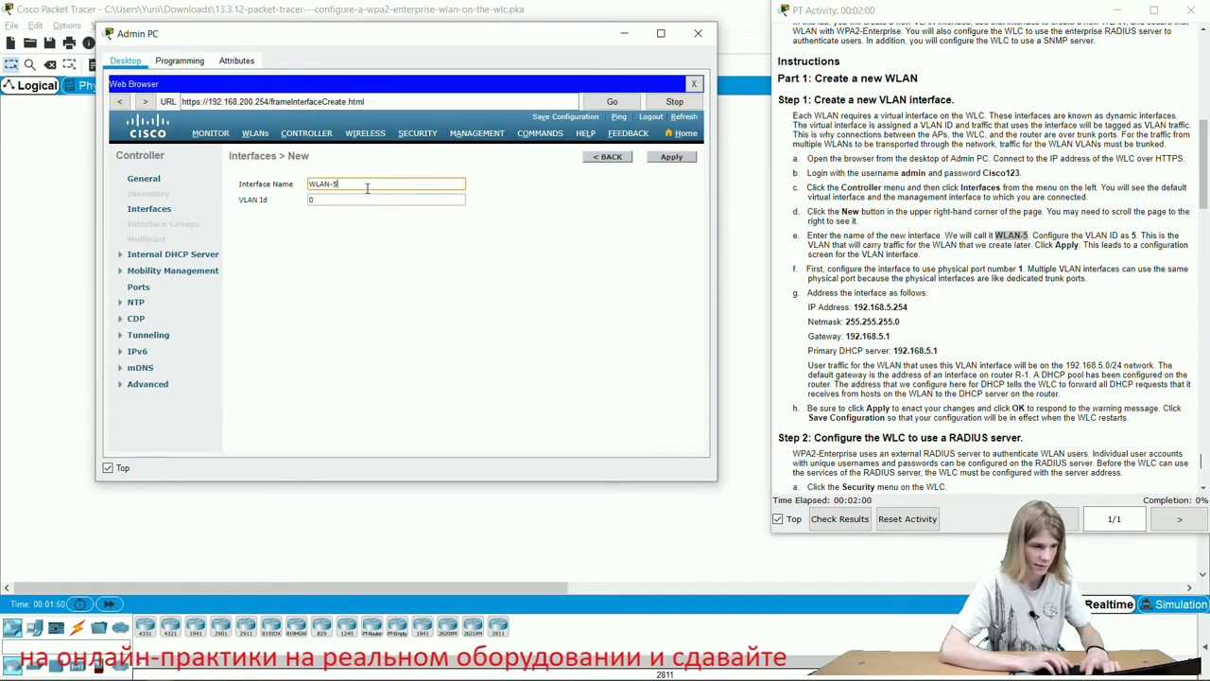
click(333, 201)
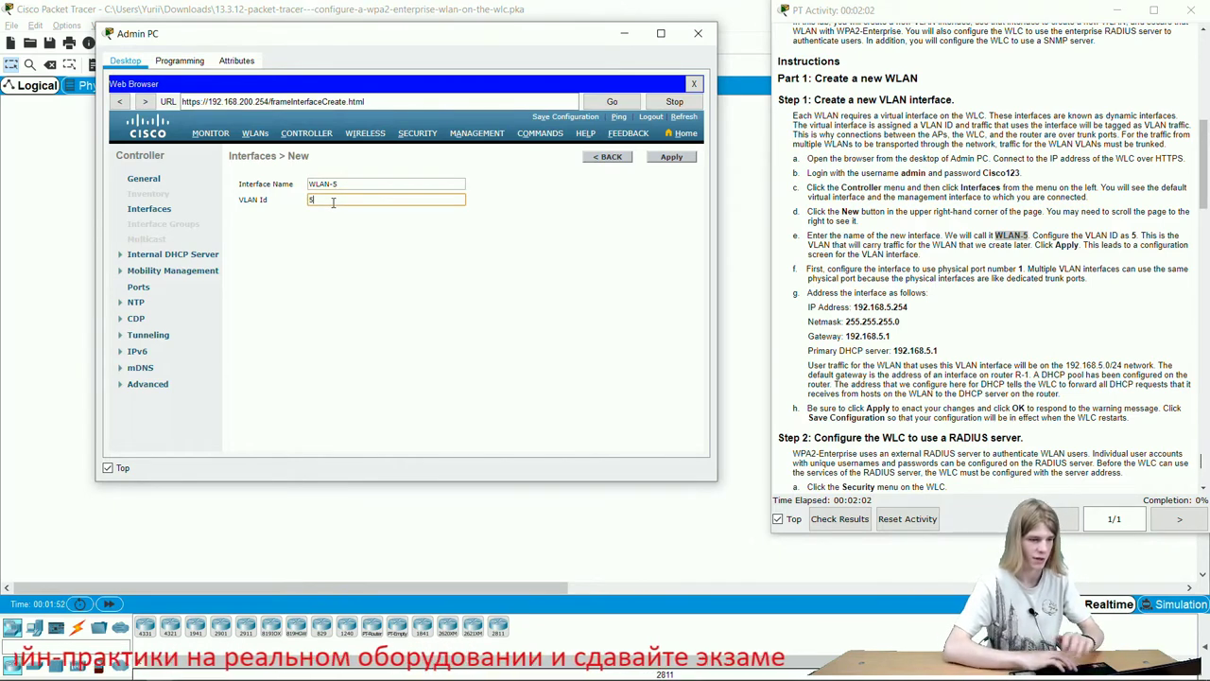
click(662, 162)
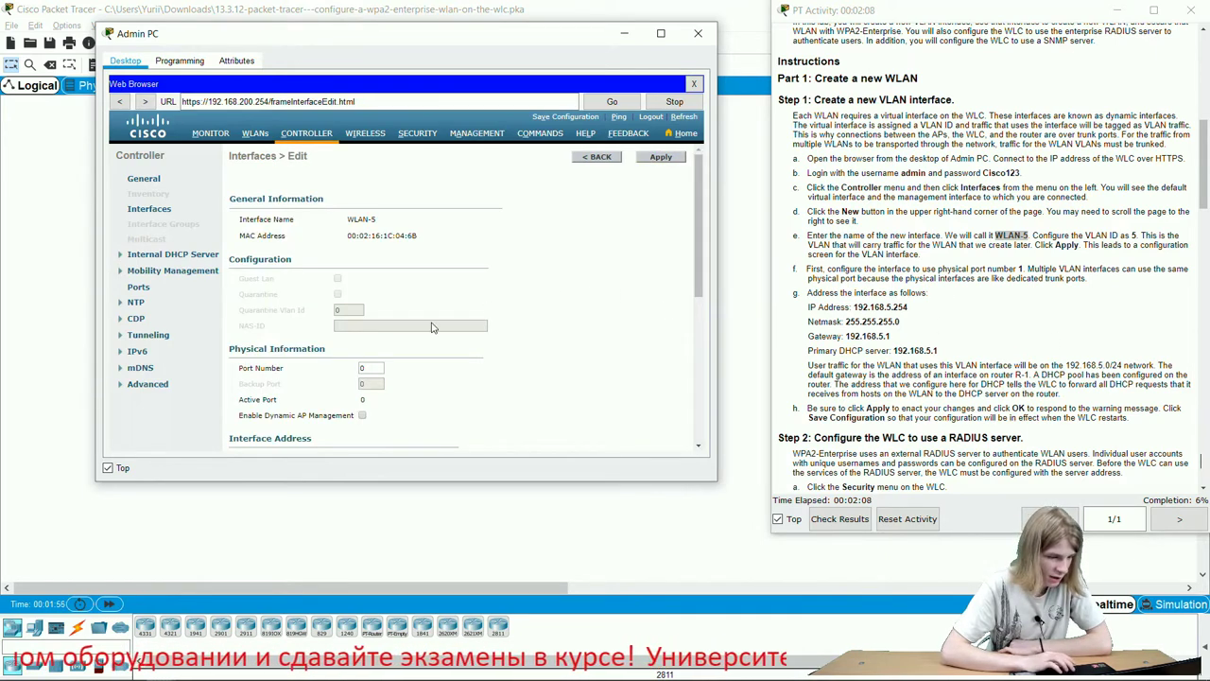
Set the WLAN-5 interface to port 1 with IP address 192.168.5.254.
double_click(381, 367)
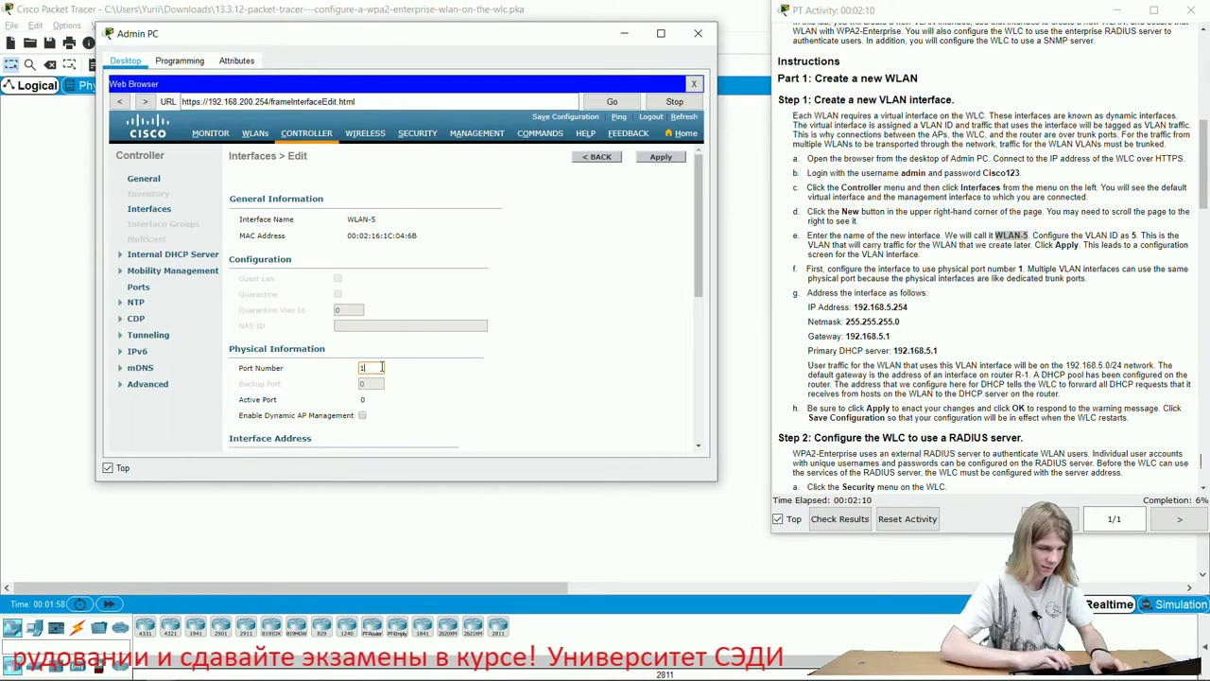
text(1)
scroll(416, 284, down, 5)
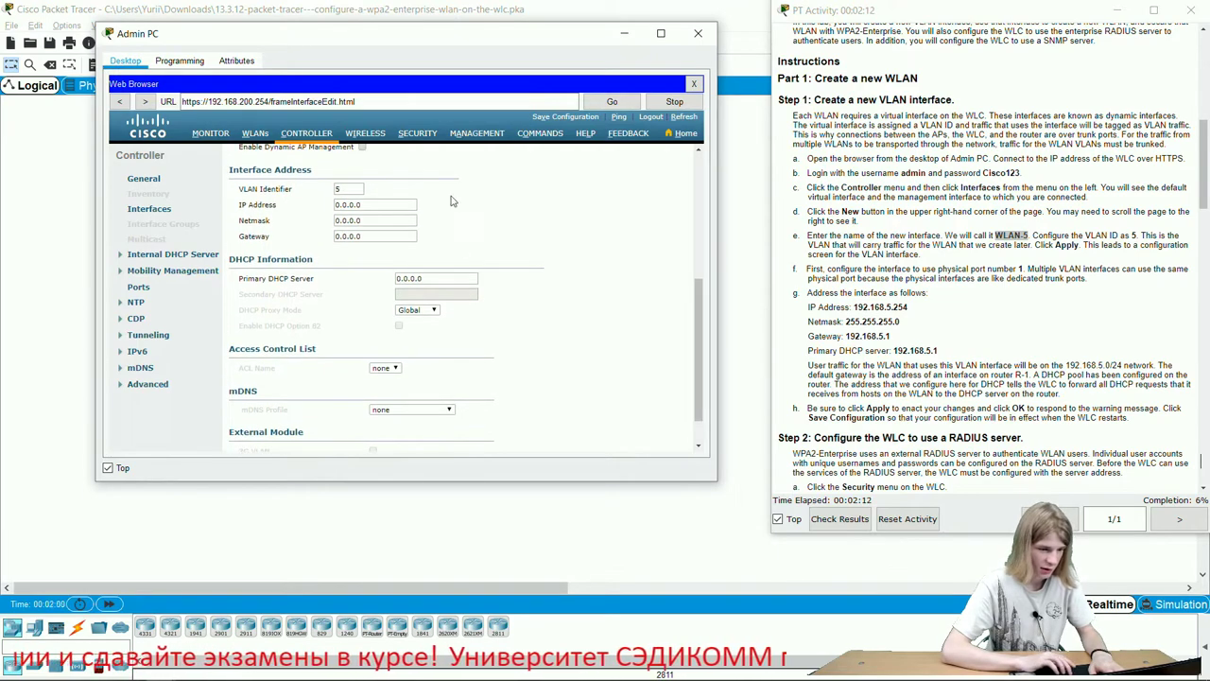
scroll(983, 350, down, 1)
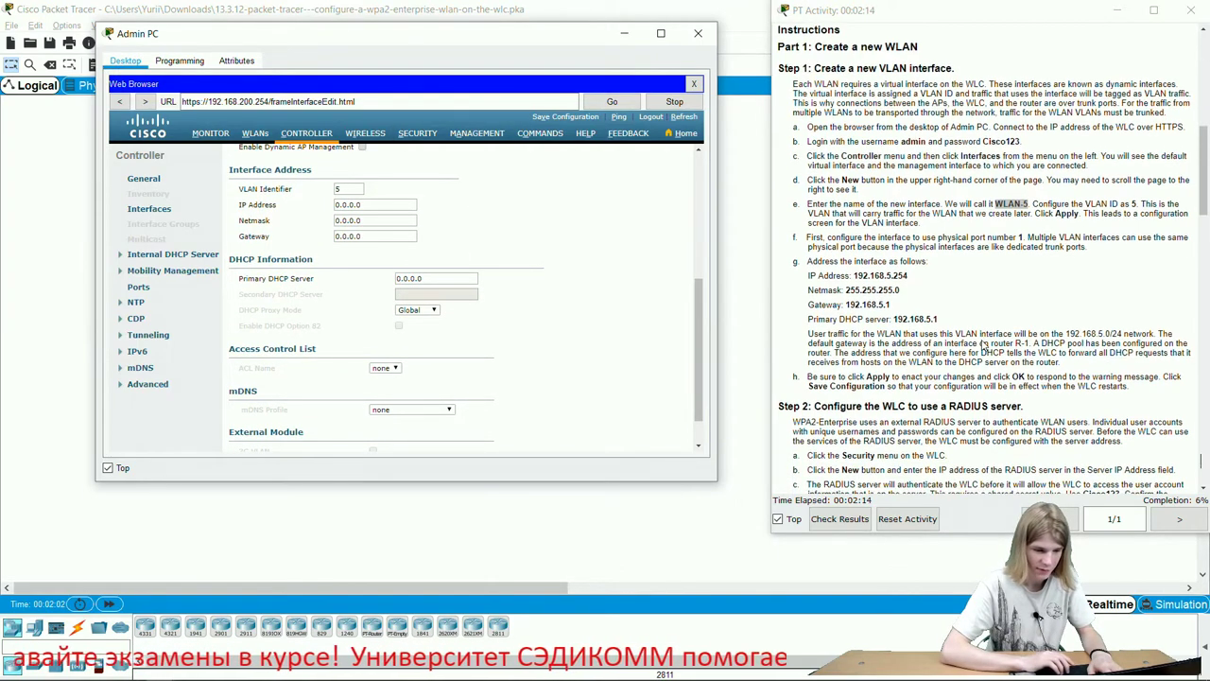
scroll(983, 347, down, 1)
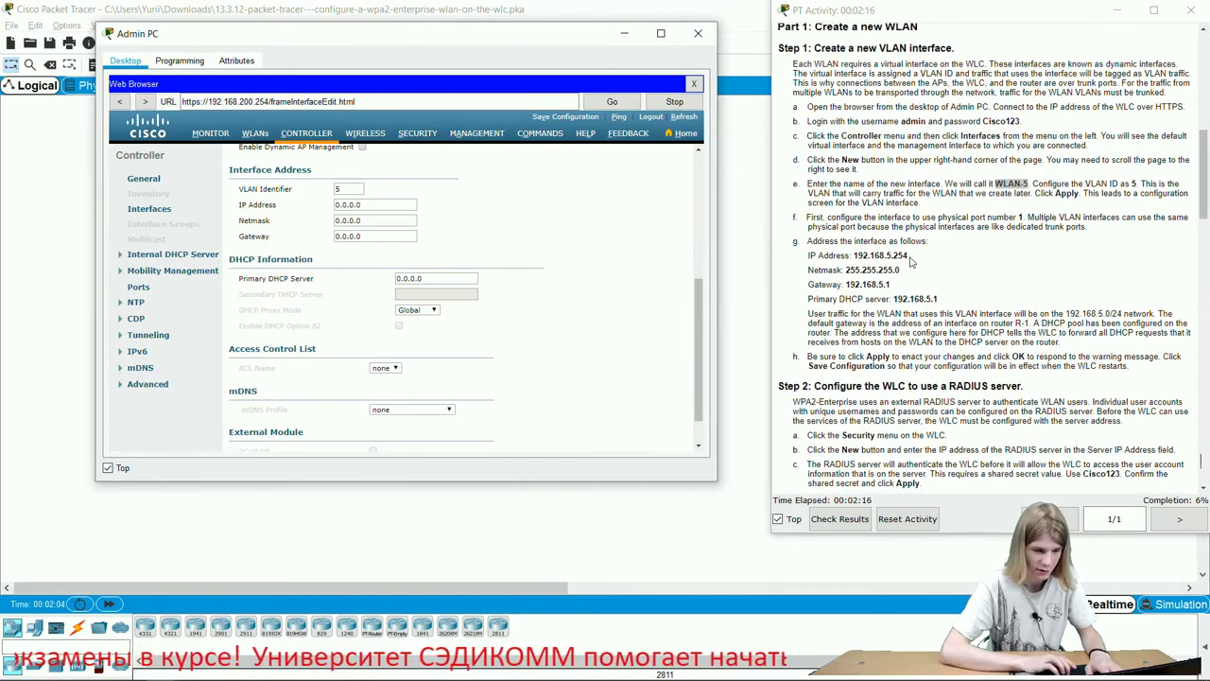
drag(910, 262, 852, 256)
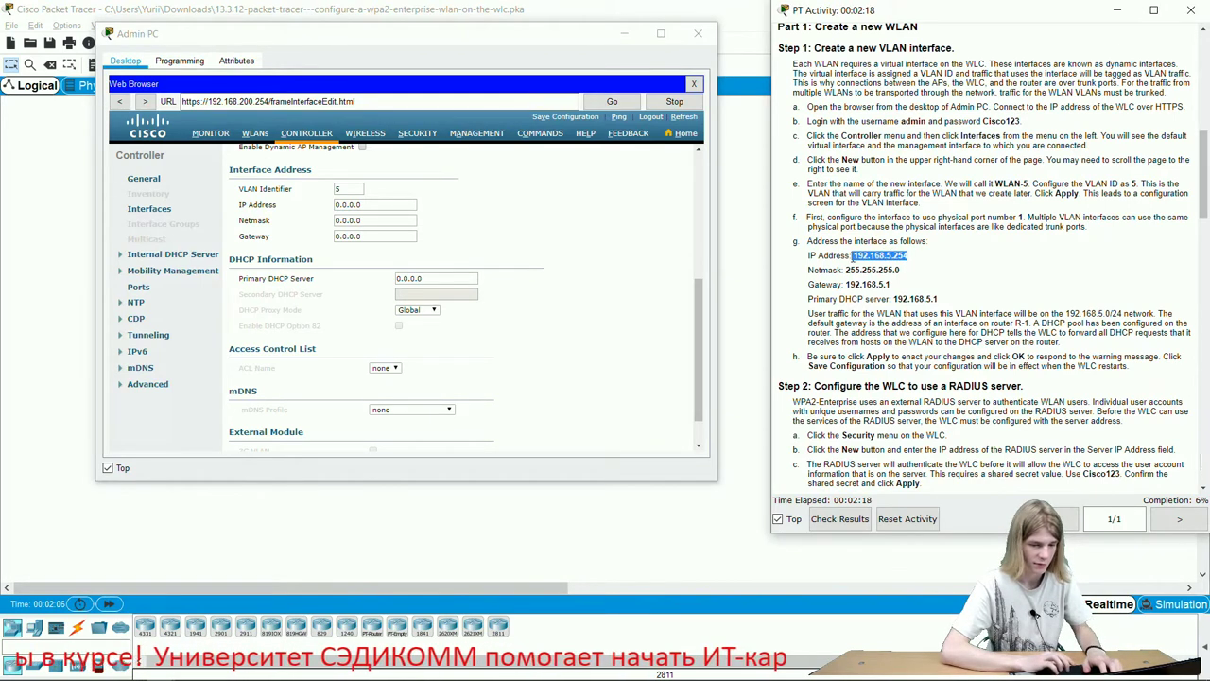
triple_click(903, 271)
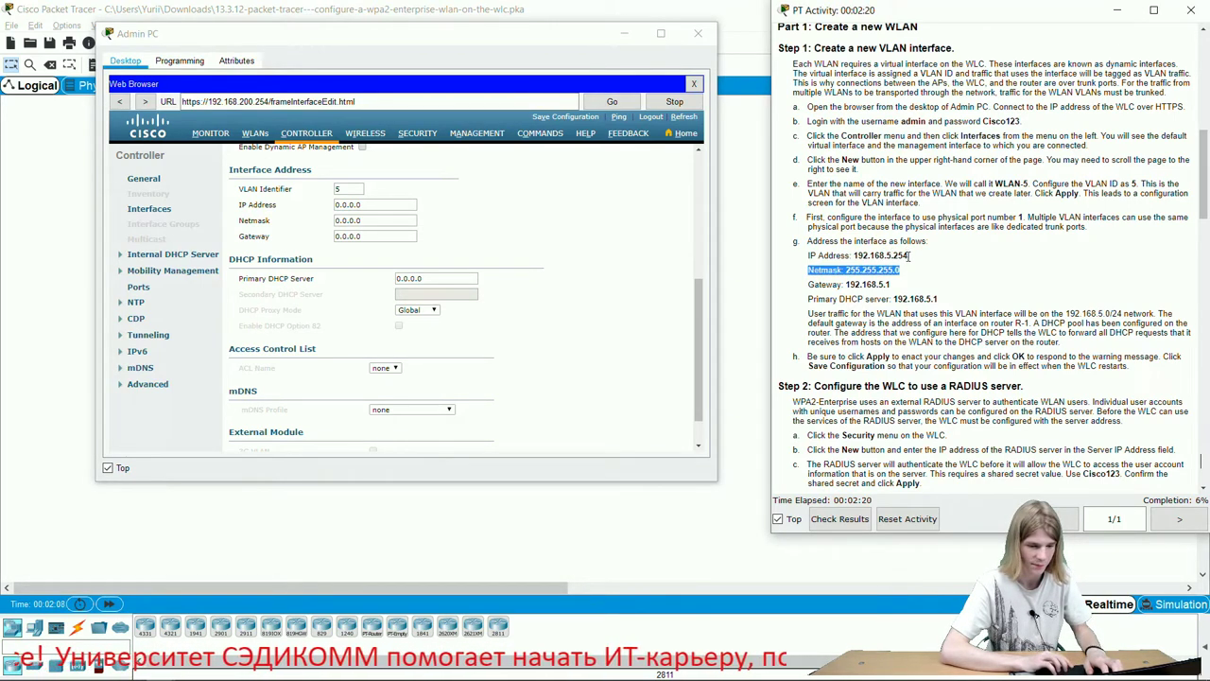
drag(908, 256, 848, 256)
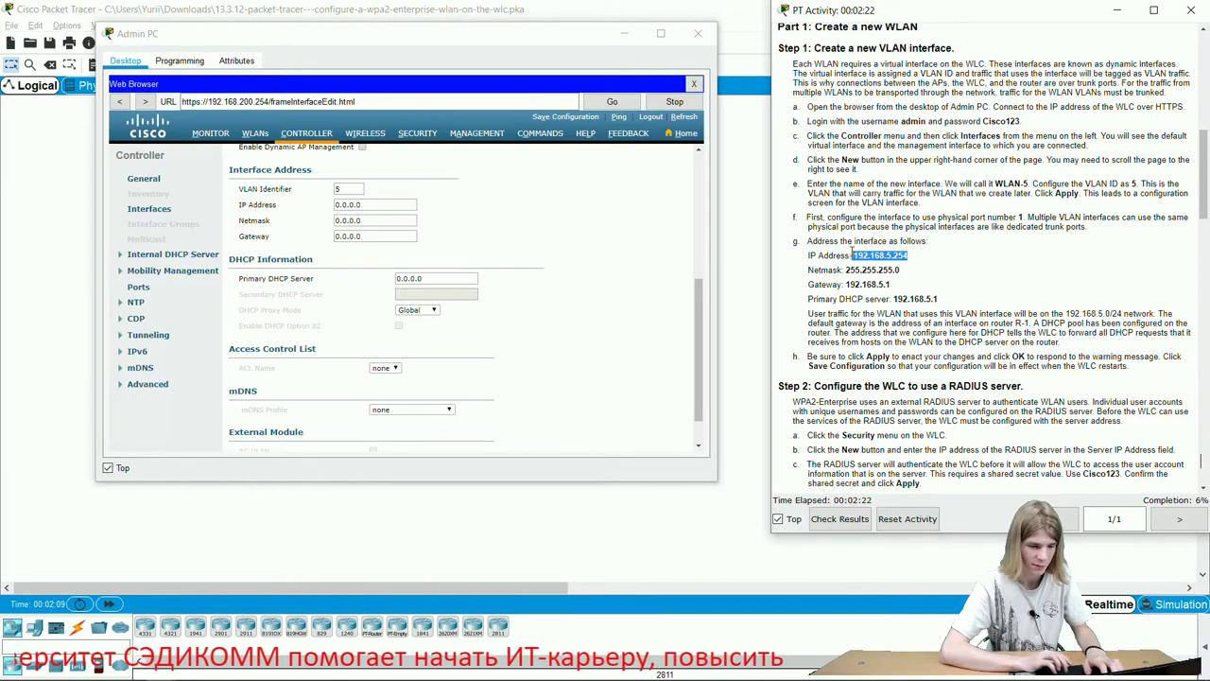
triple_click(936, 273)
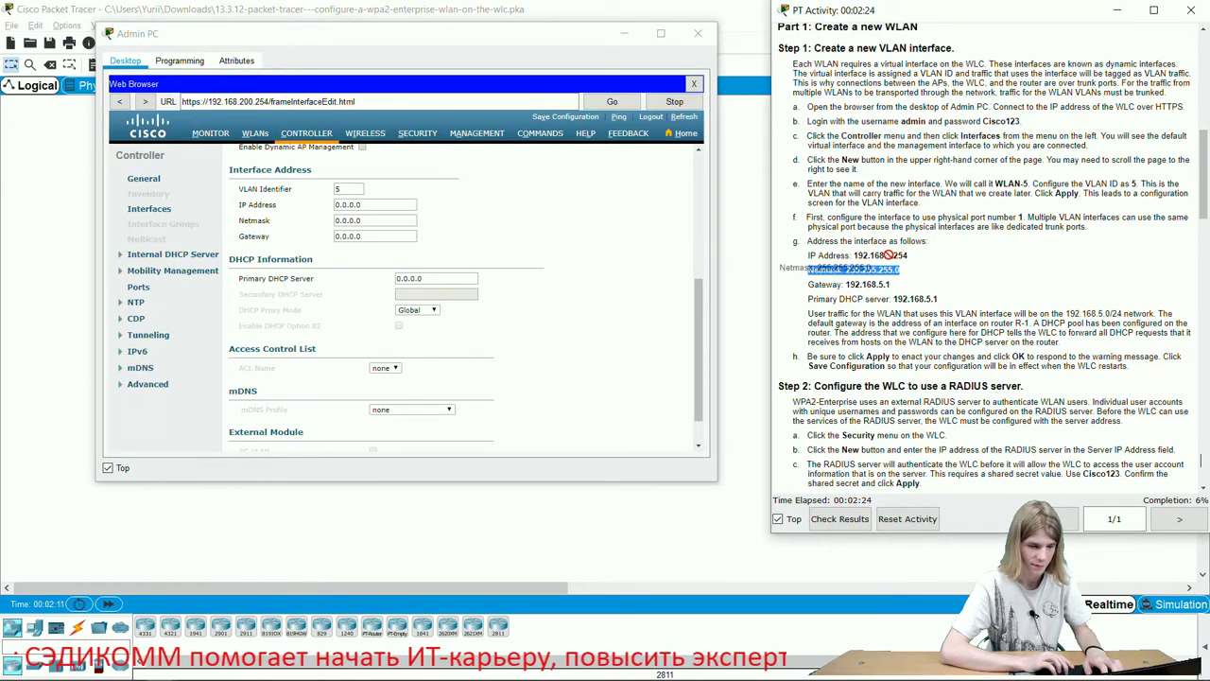
click(867, 256)
drag(854, 255, 915, 258)
key(ctrl+c)
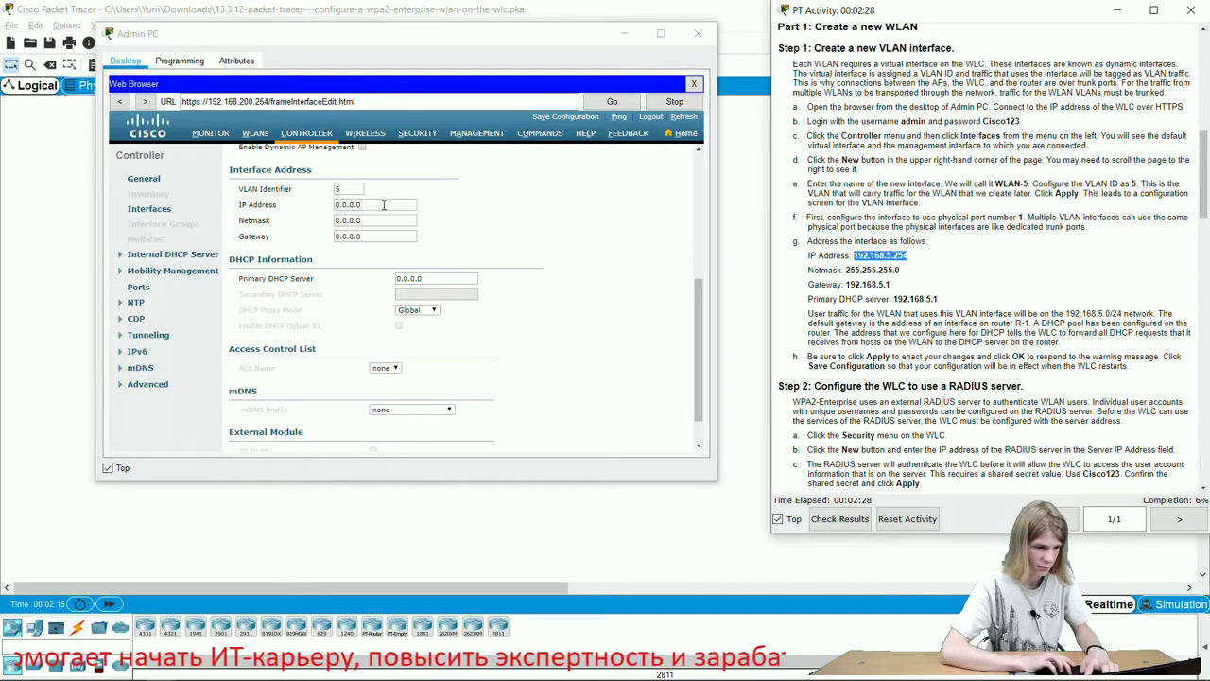
drag(384, 205, 320, 207)
key(ctrl+v)
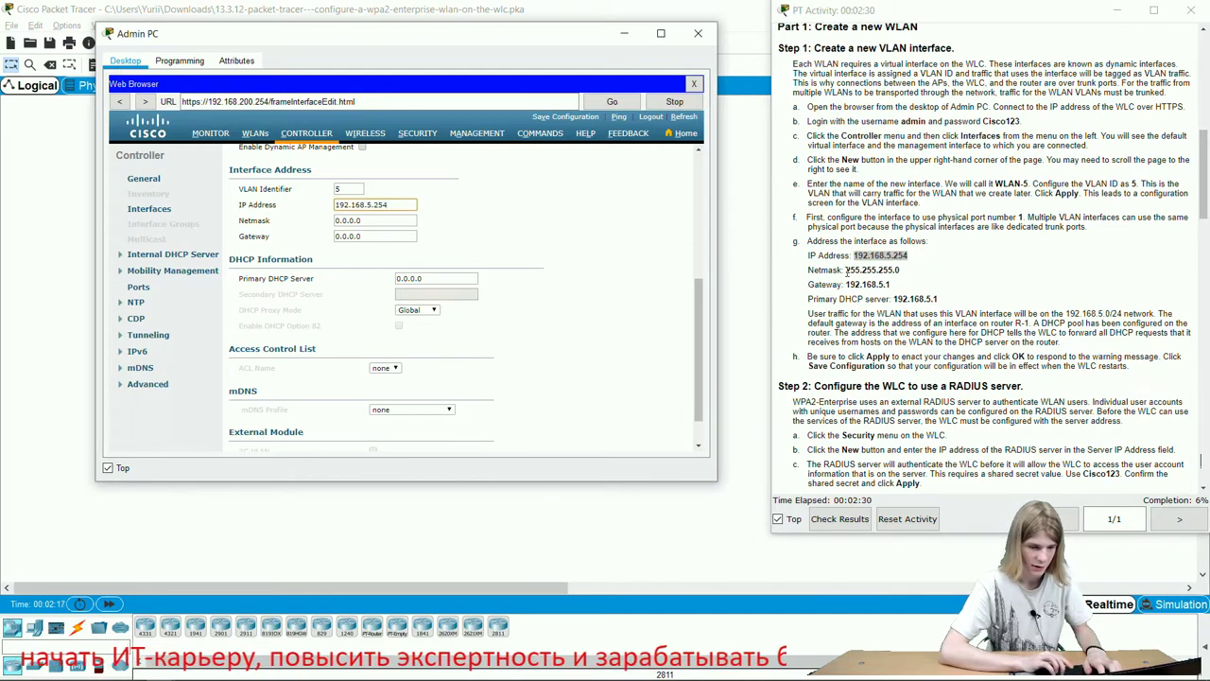
Enter netmask 255.255.255.0 and gateway 192.168.5.1 for WLAN-5.
drag(846, 269, 914, 277)
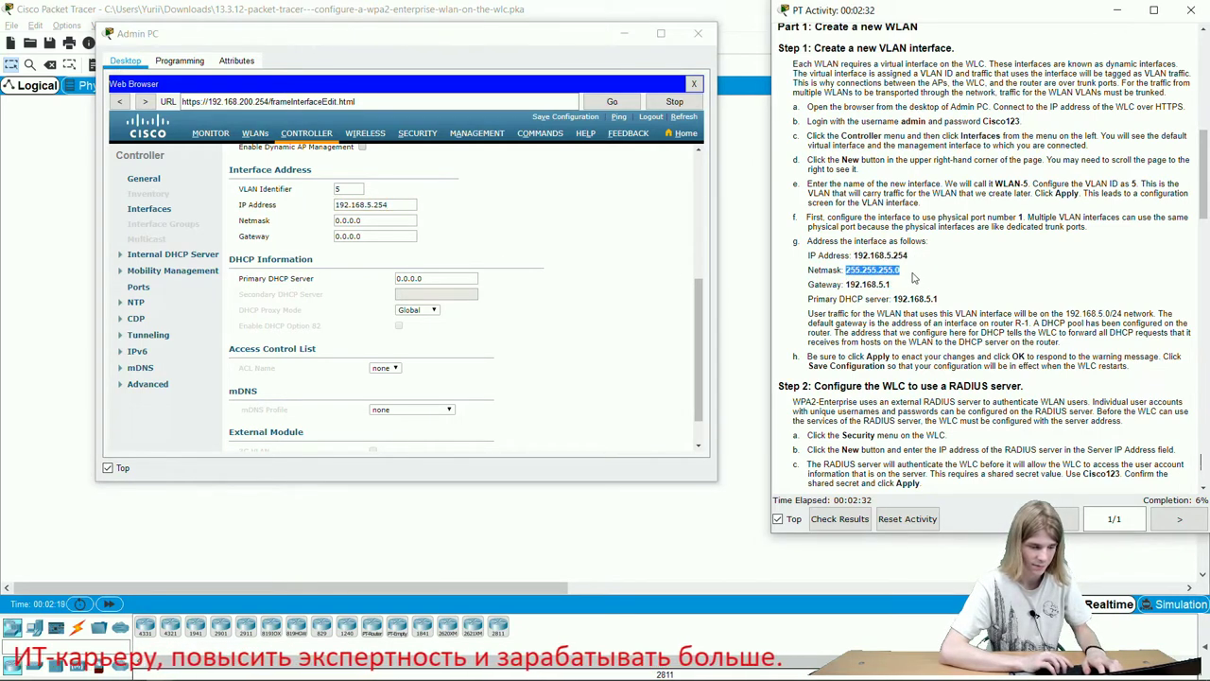
key(ctrl+c)
drag(374, 220, 287, 220)
key(ctrl+v)
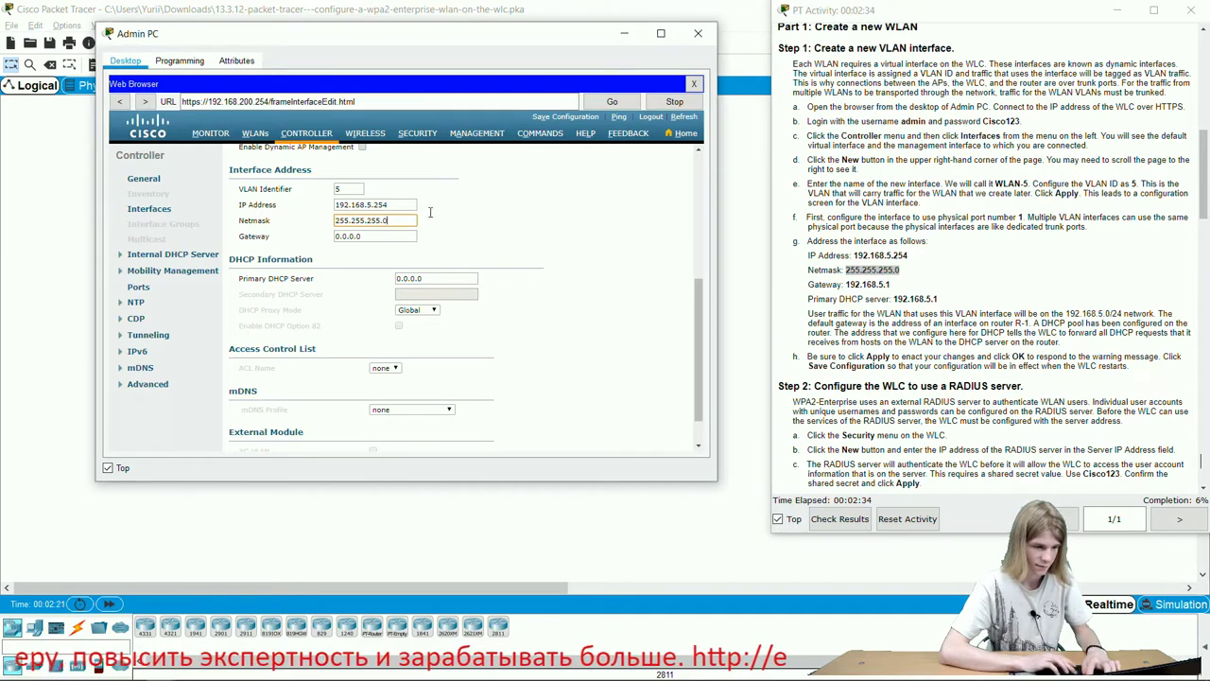
drag(848, 283, 903, 286)
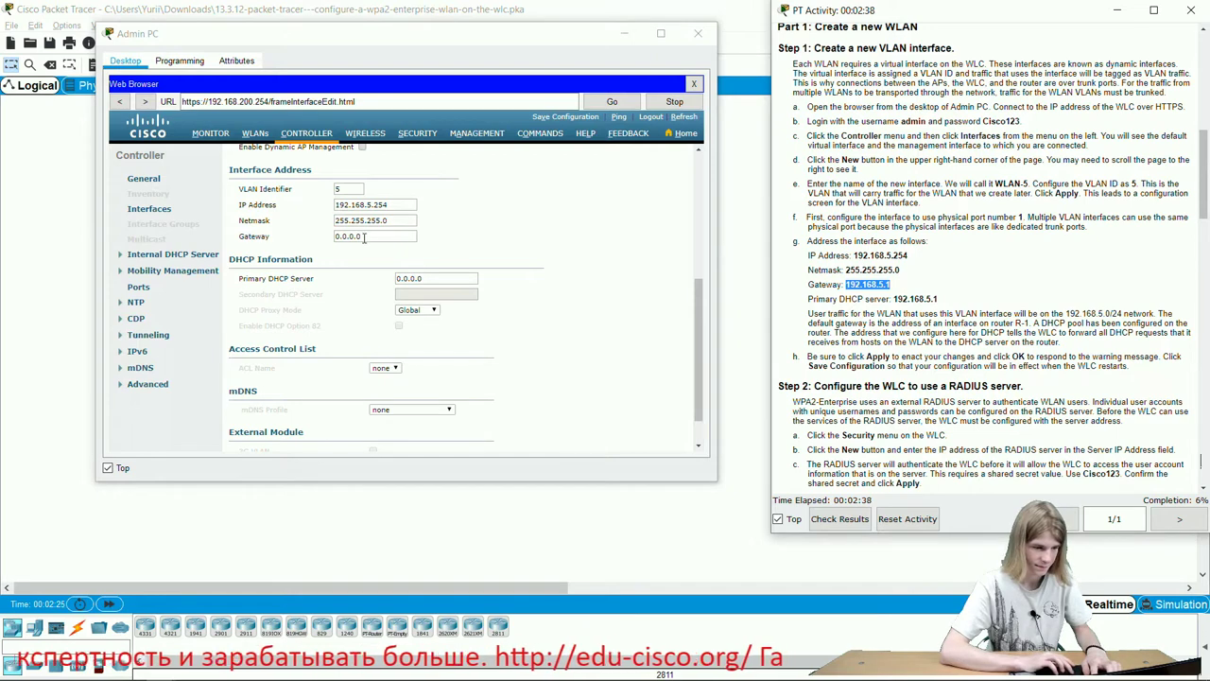
drag(365, 237, 186, 243)
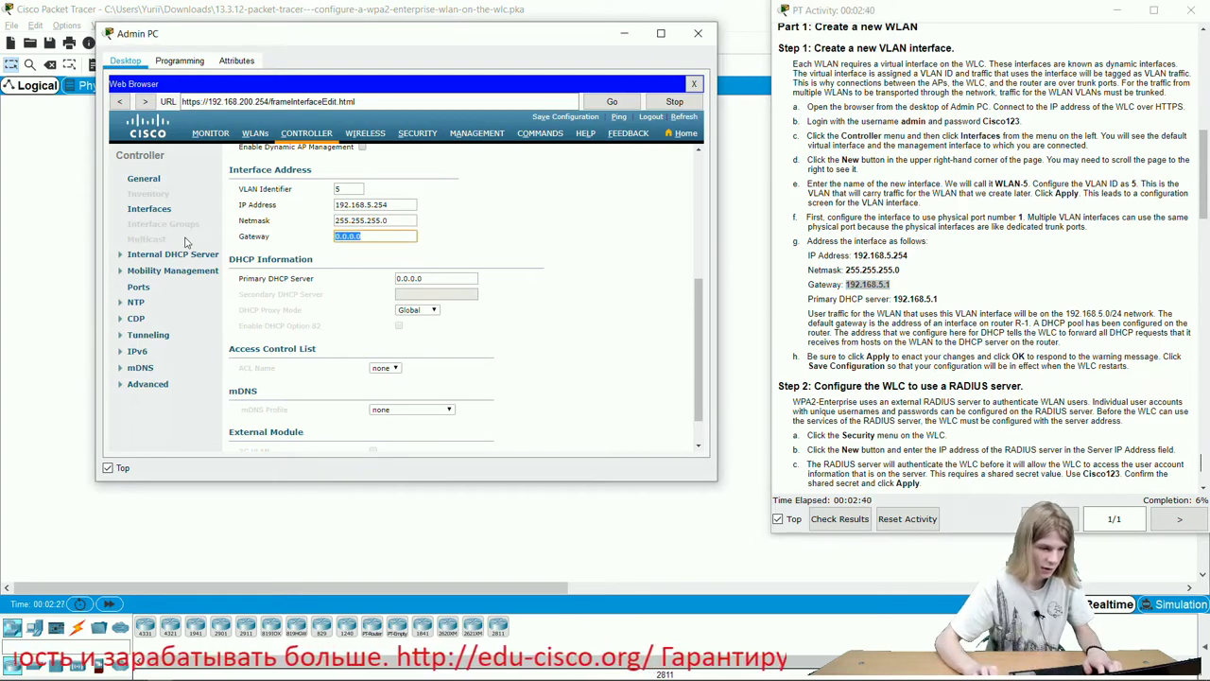
key(End)
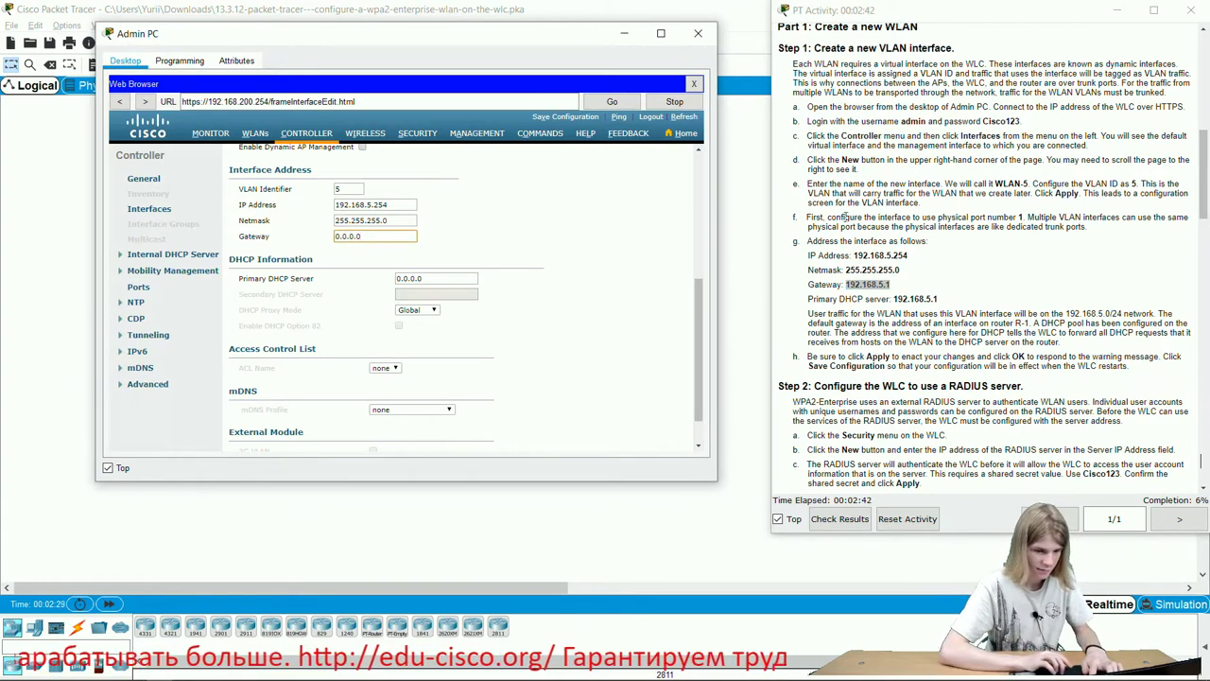
click(879, 281)
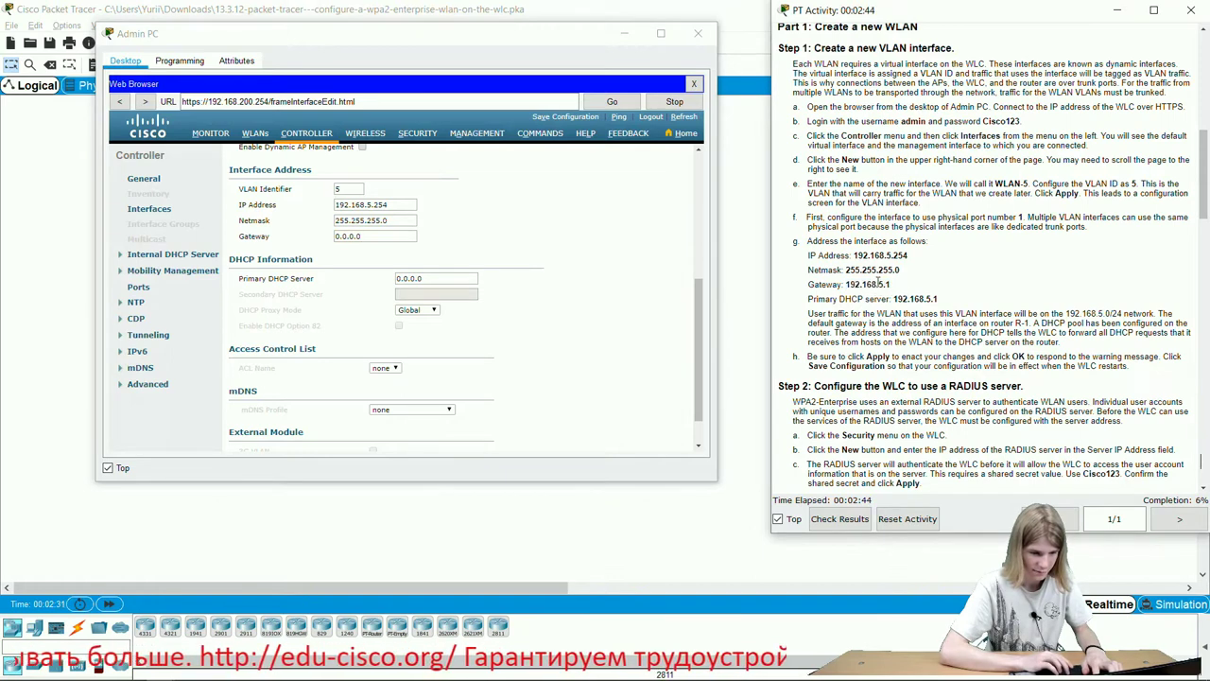
drag(877, 282, 890, 284)
double_click(868, 283)
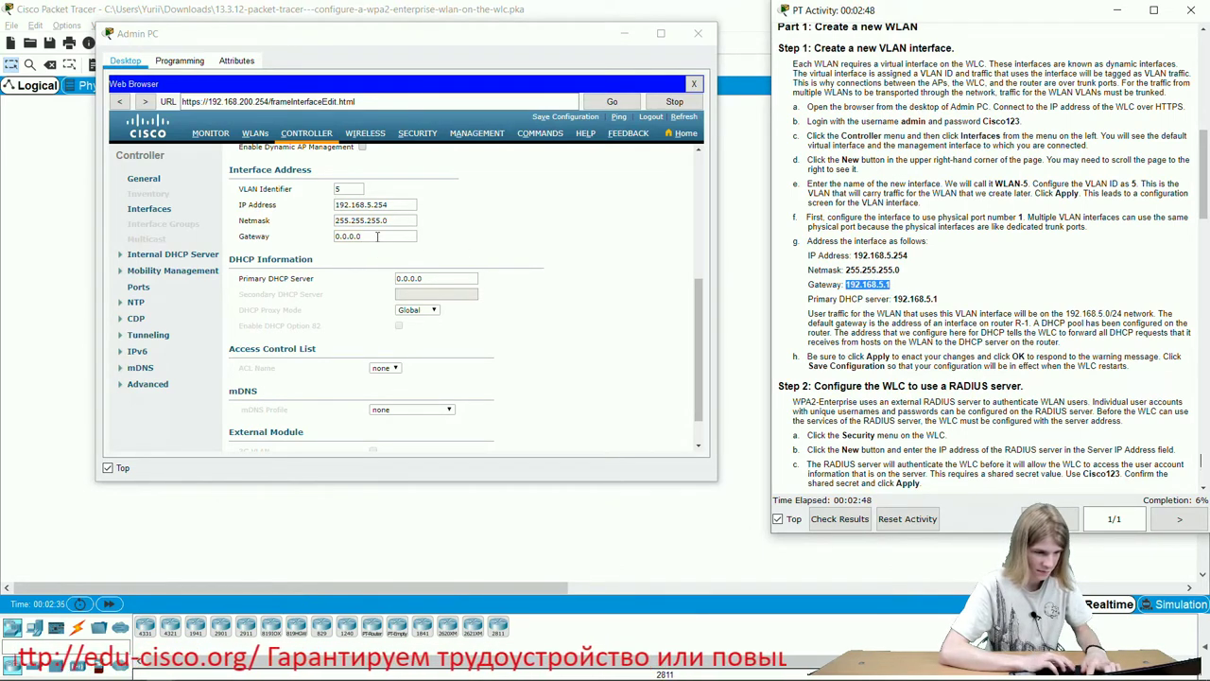
drag(378, 236, 257, 246)
key(ctrl+v)
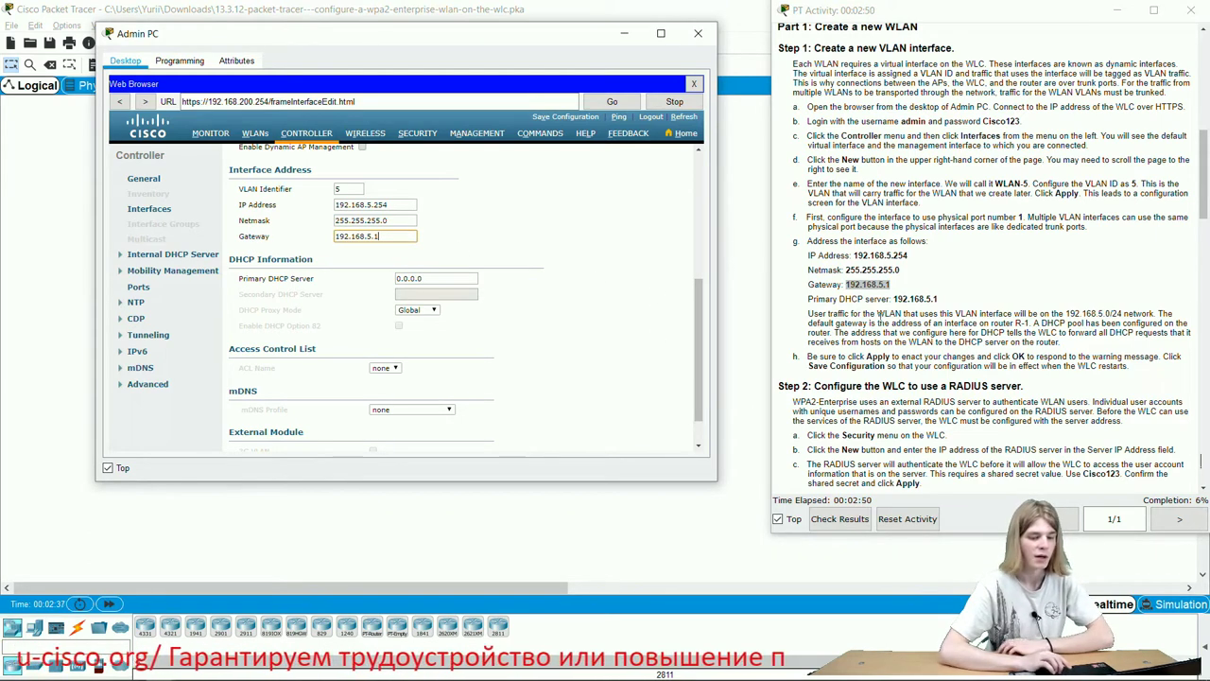
Set the primary DHCP server to 192.168.5.1 and apply, accepting the WLAN-disable warning.
double_click(912, 298)
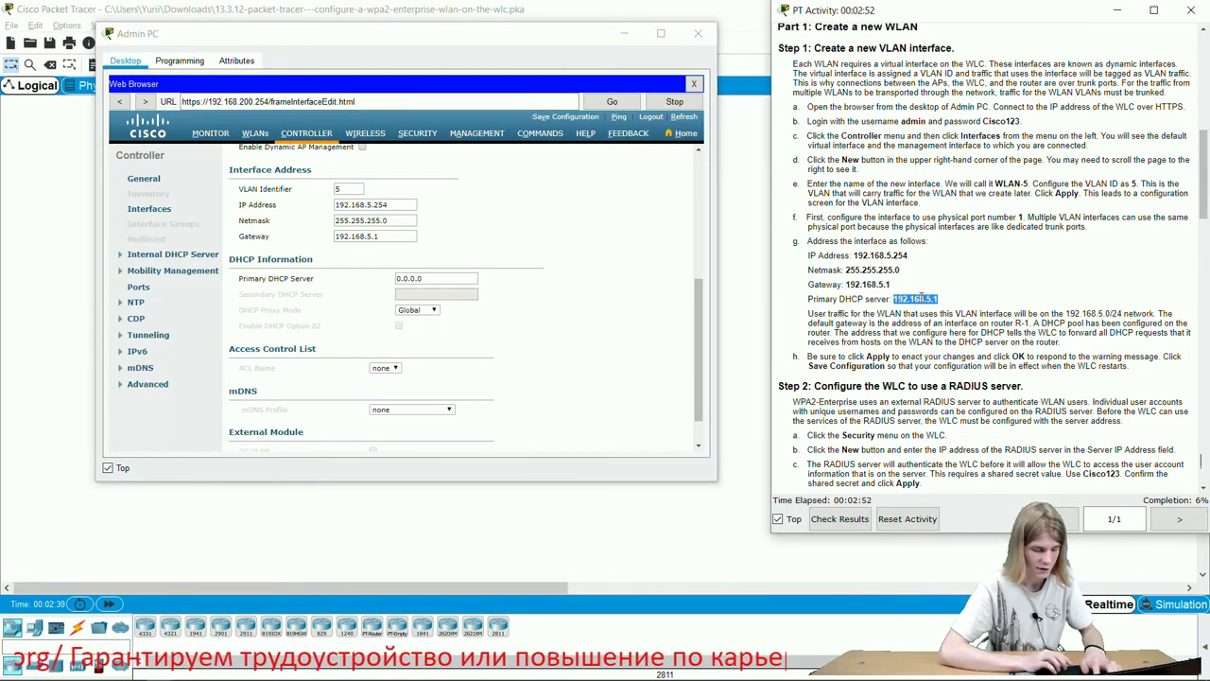
drag(428, 277, 362, 285)
key(ctrl+v)
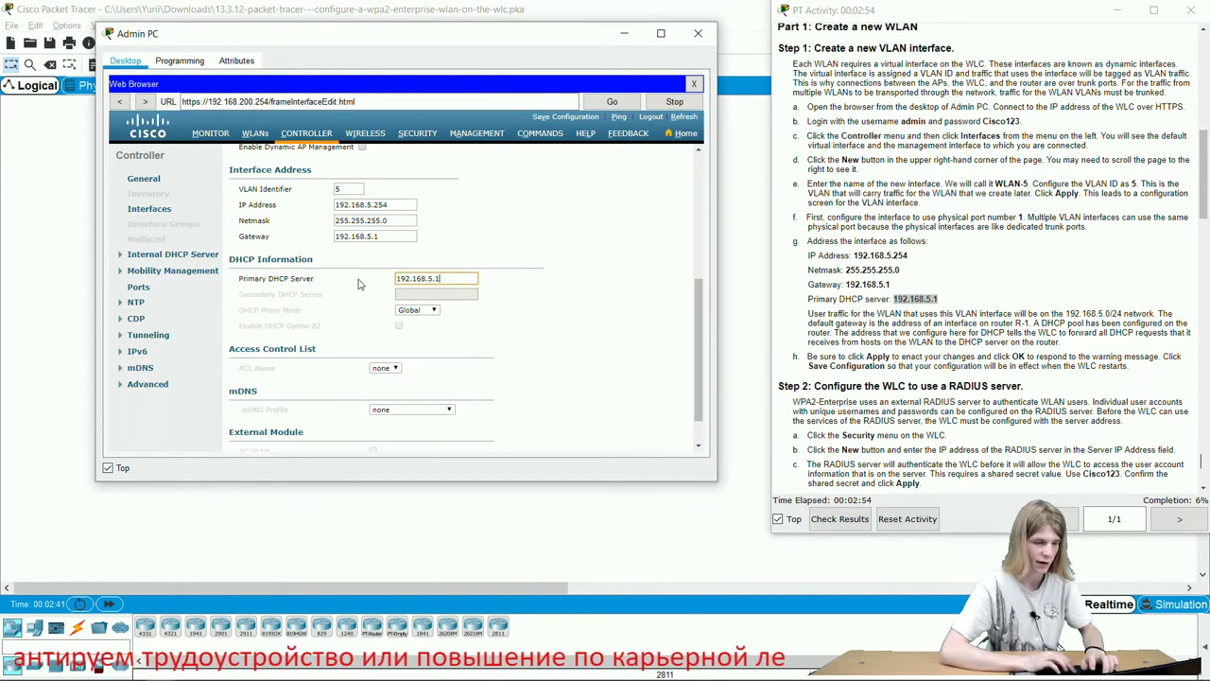
scroll(596, 364, down, 2)
scroll(596, 364, up, 5)
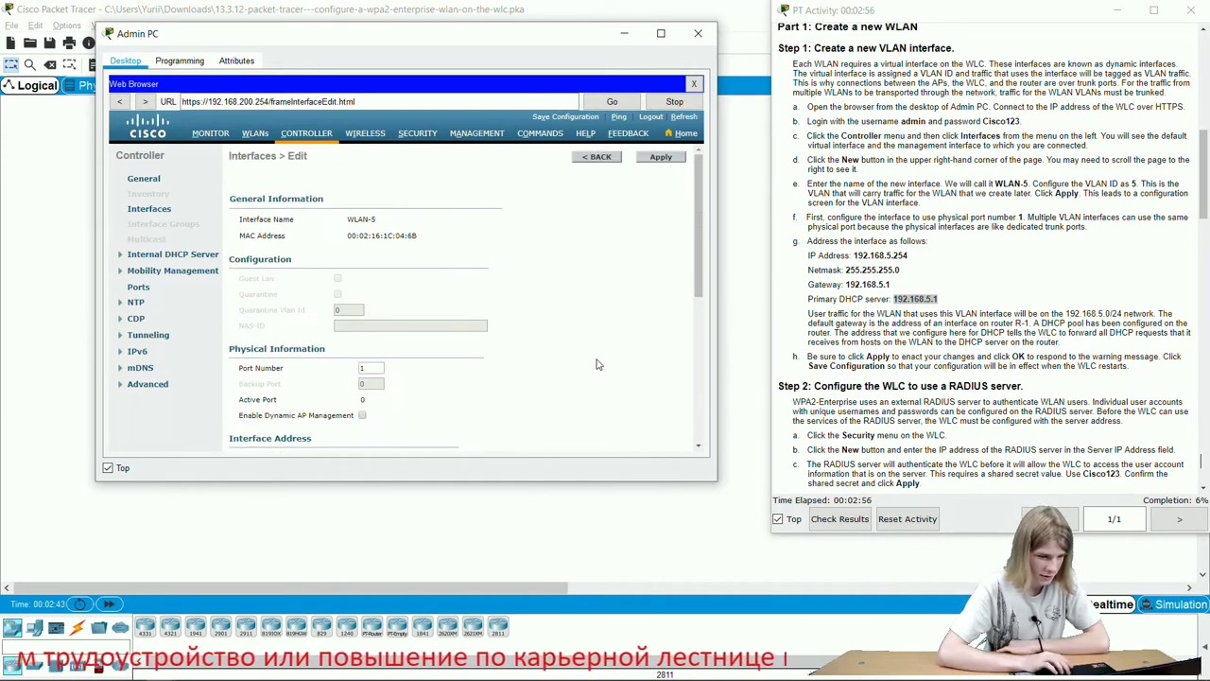
click(661, 158)
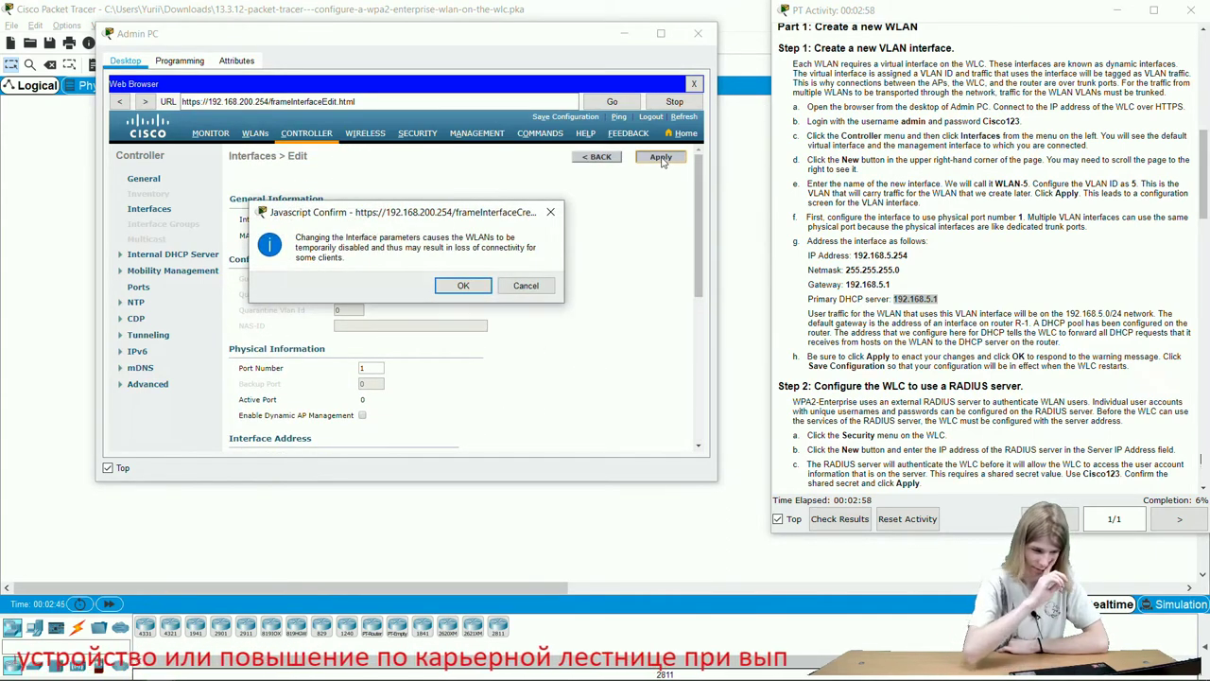
click(463, 286)
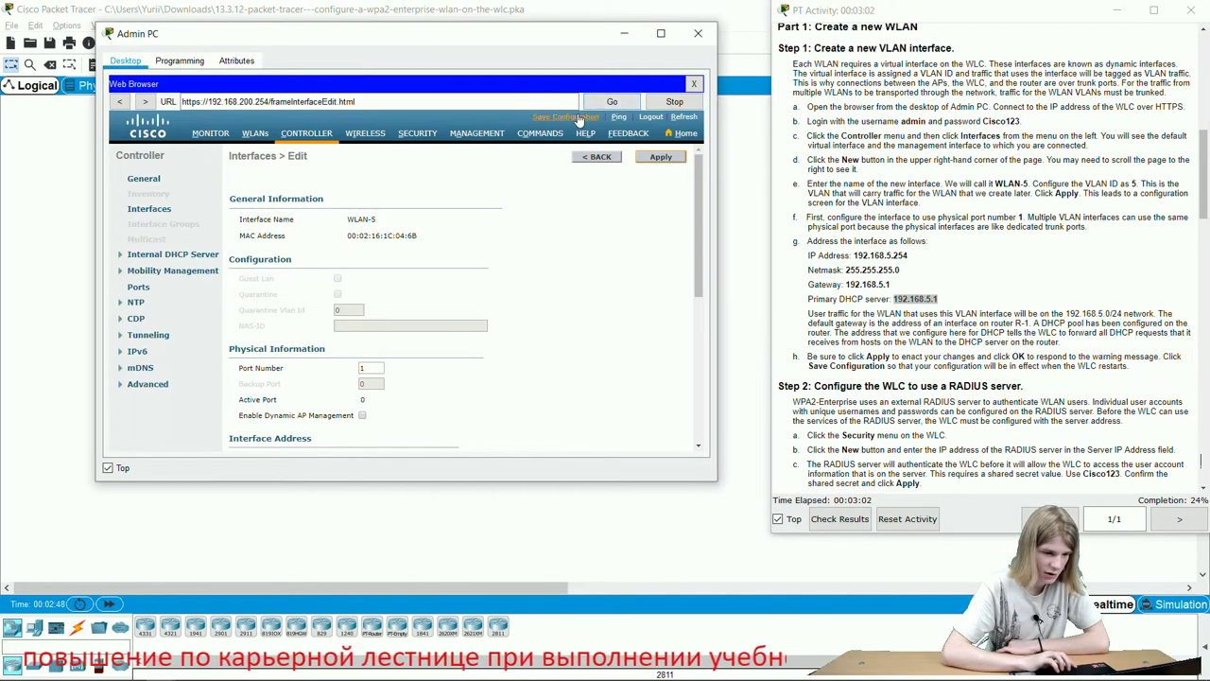
Save the controller configuration and confirm the save.
click(579, 117)
click(463, 282)
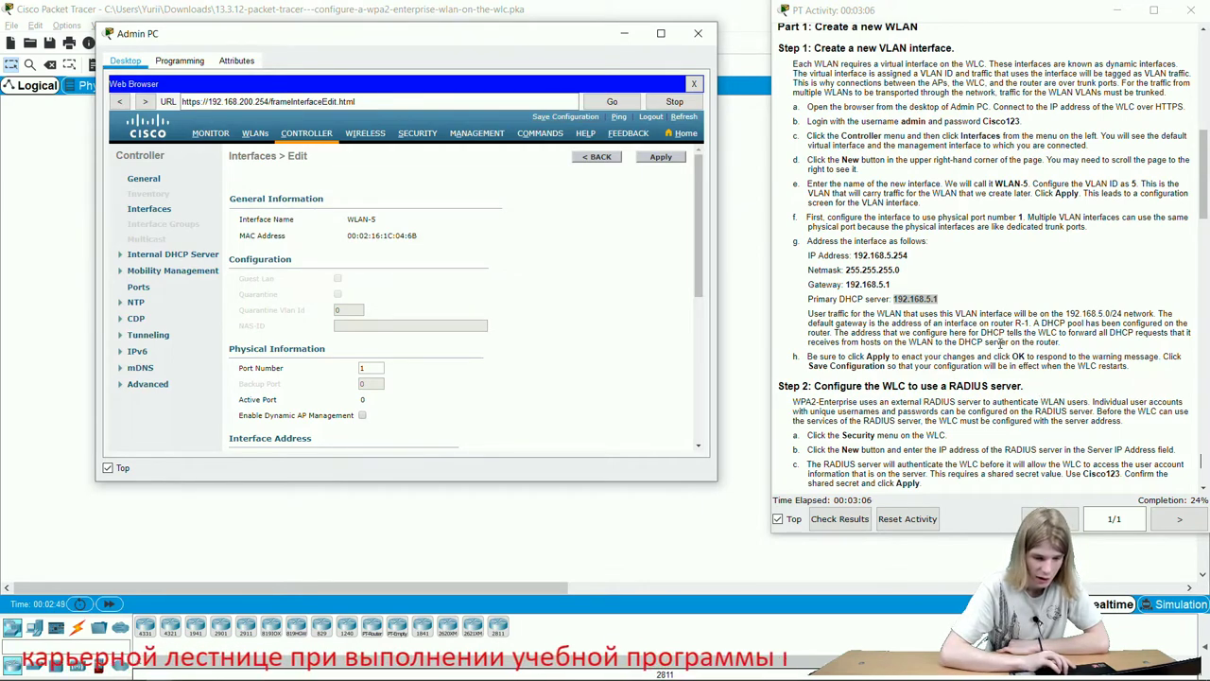
scroll(1000, 343, down, 3)
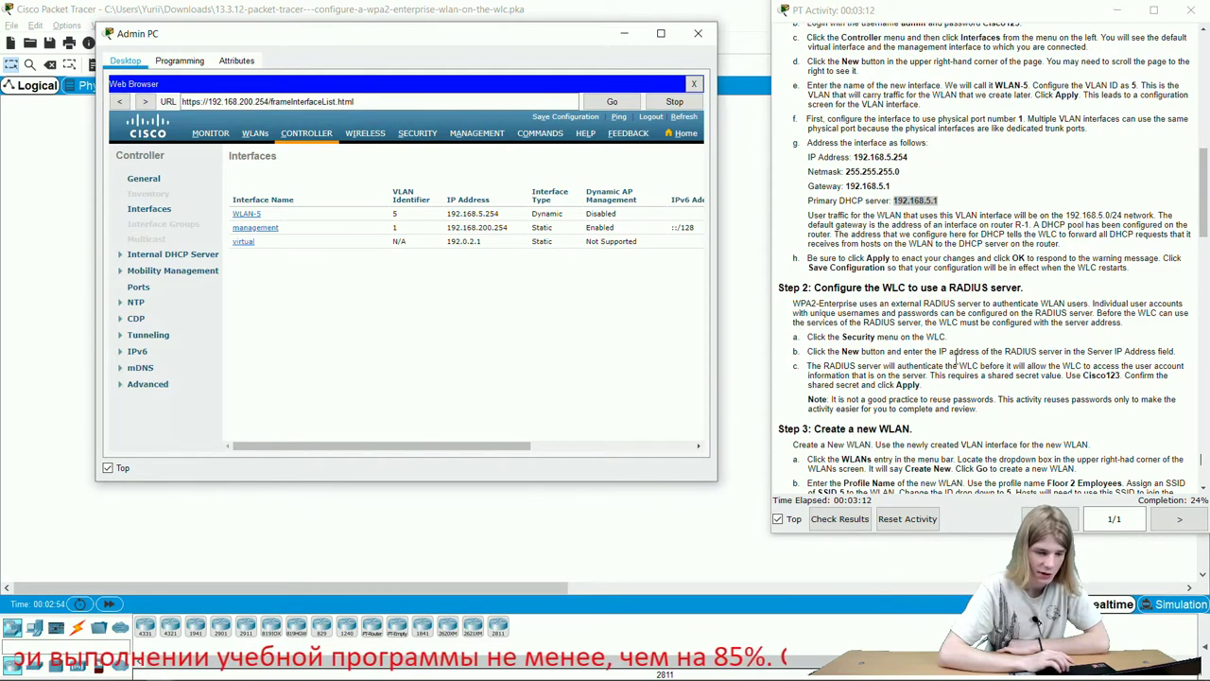
scroll(924, 348, down, 3)
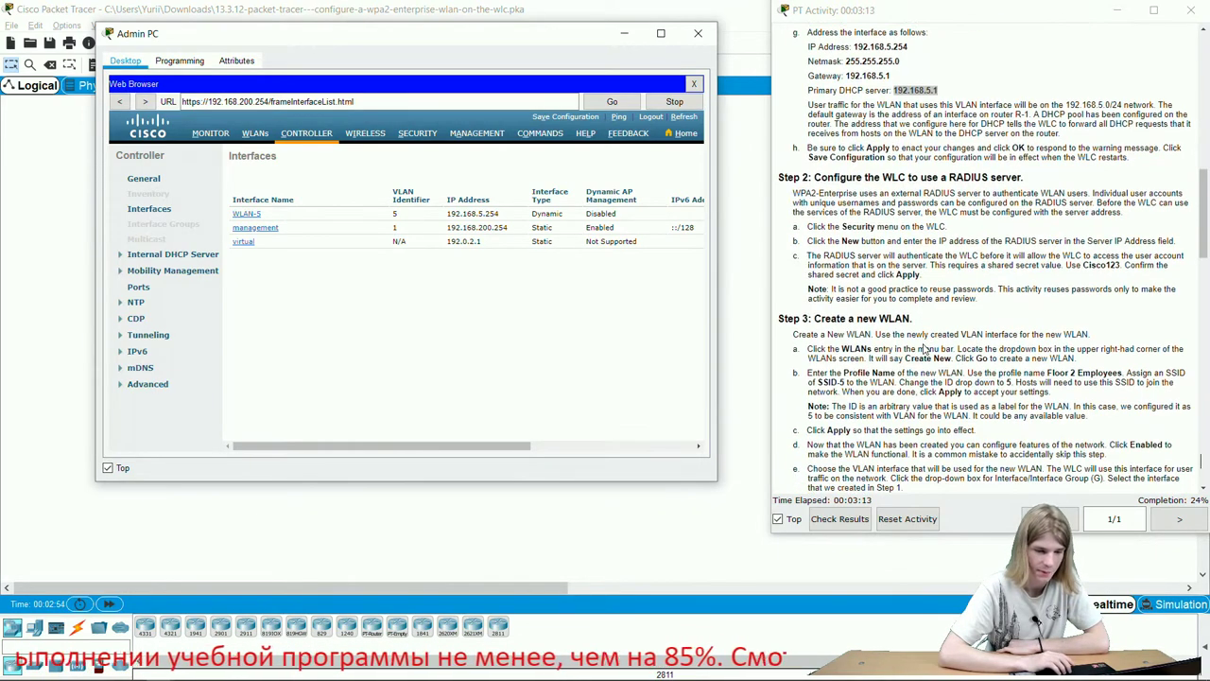
Start a new RADIUS authentication server with server IP 172.31.1.254.
click(416, 136)
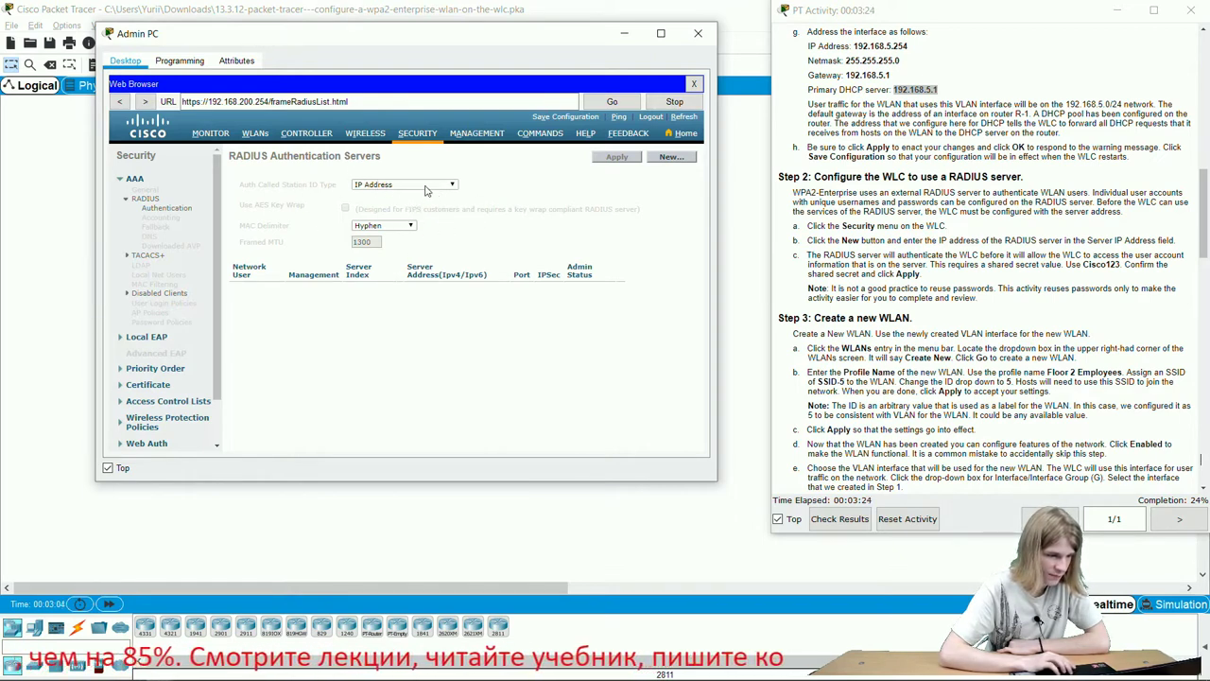
click(682, 161)
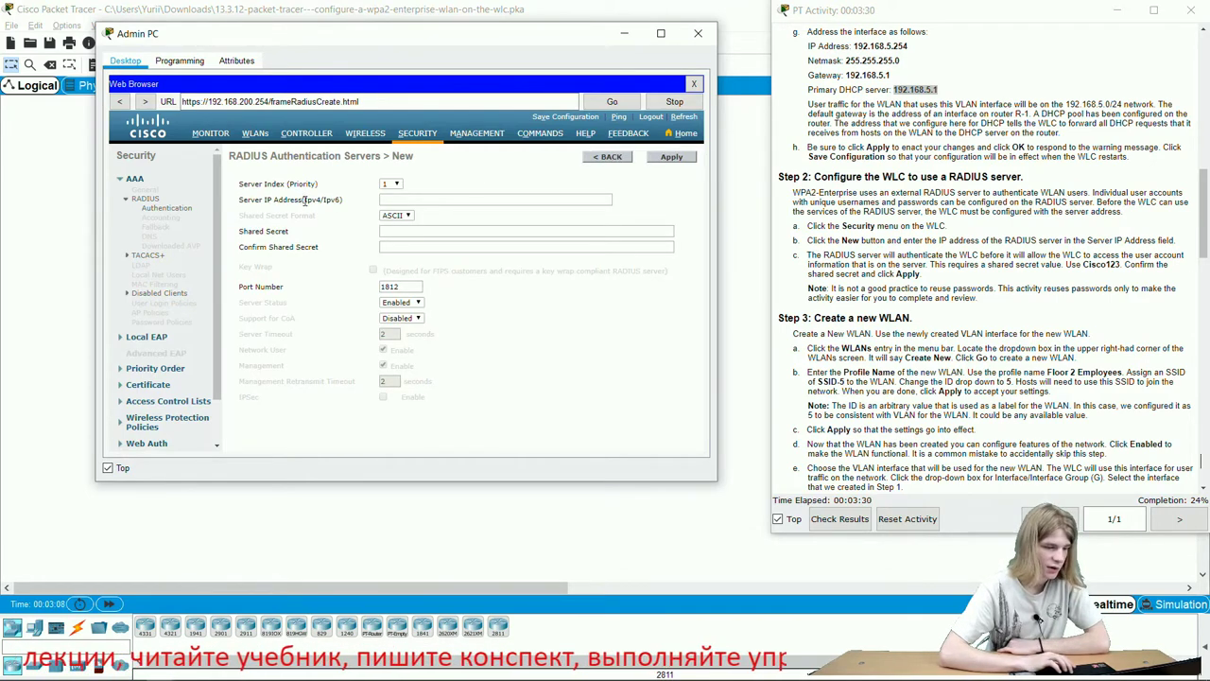
scroll(929, 320, down, 2)
scroll(955, 326, up, 2)
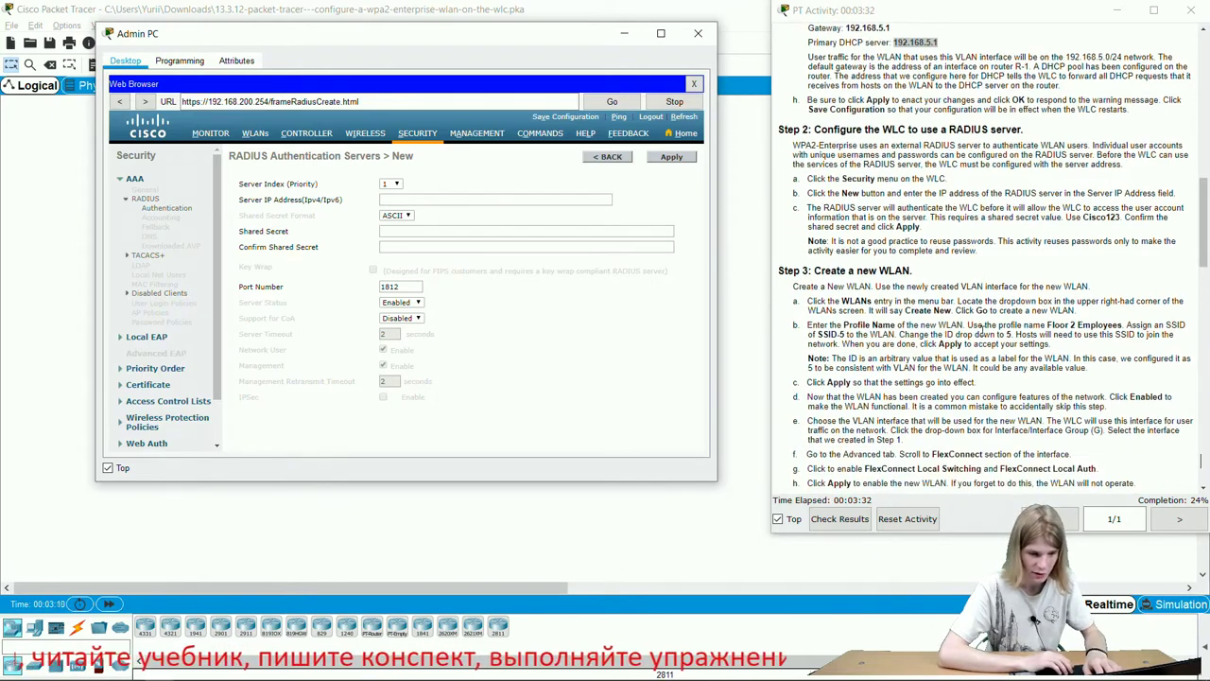
scroll(982, 330, up, 10)
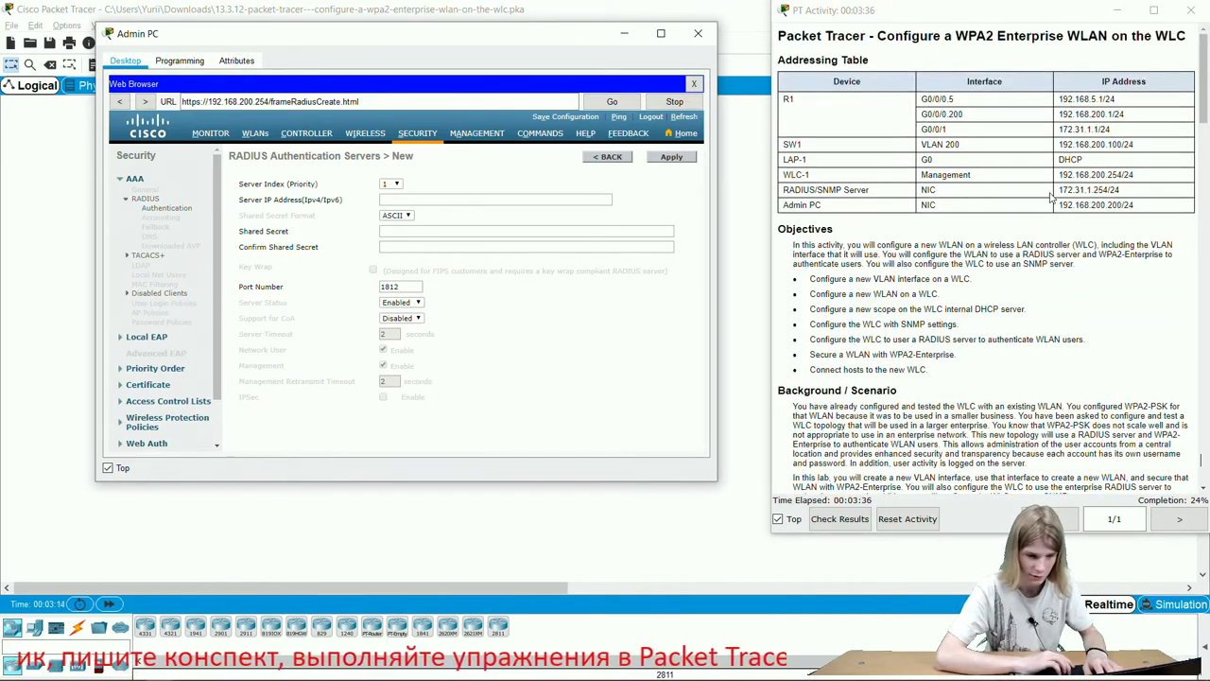
drag(1084, 189, 1108, 190)
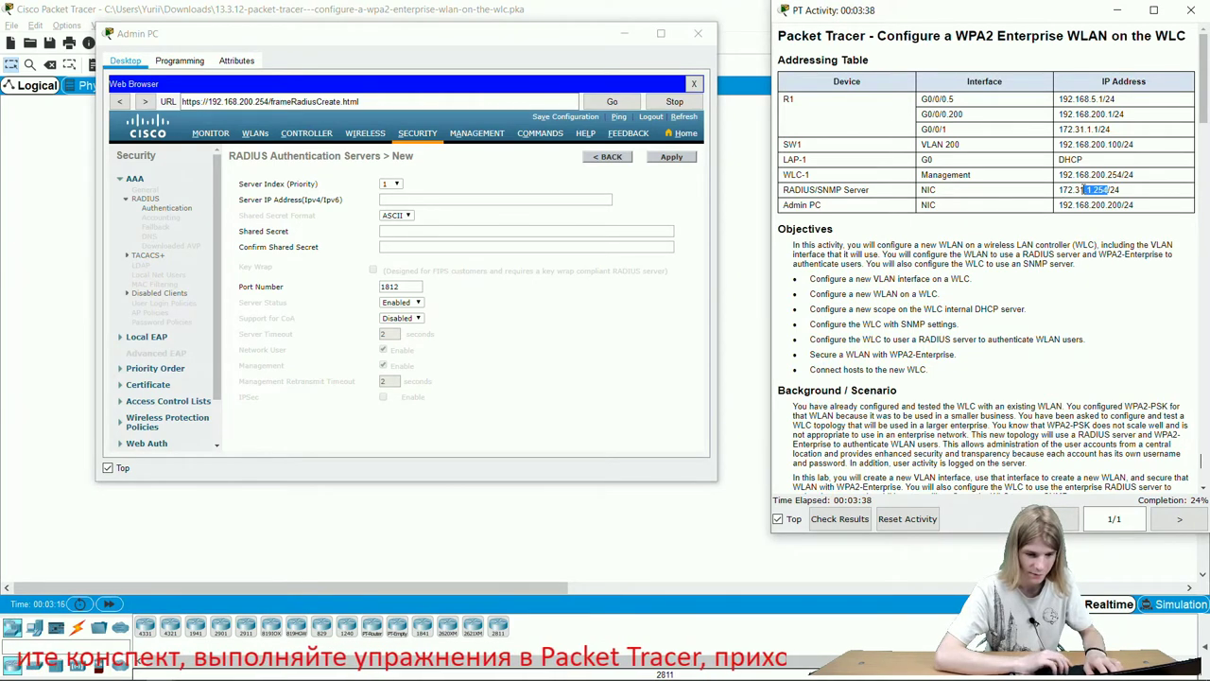
click(1083, 189)
double_click(1078, 189)
key(ctrl+c)
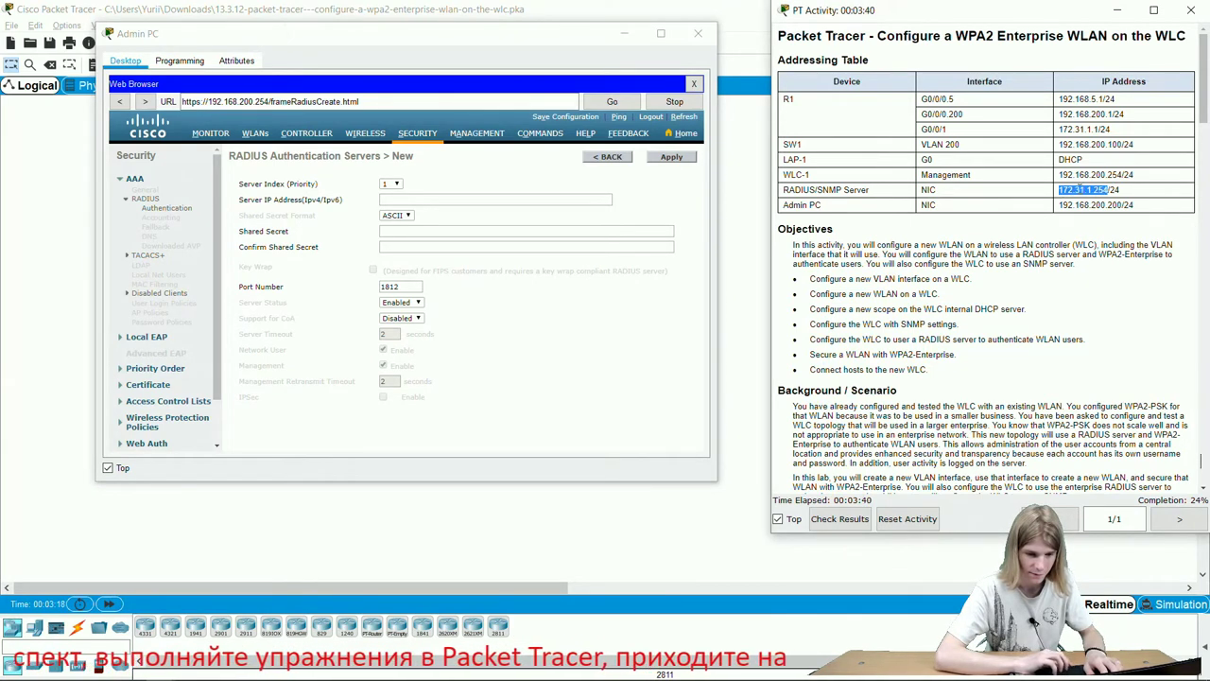
click(475, 198)
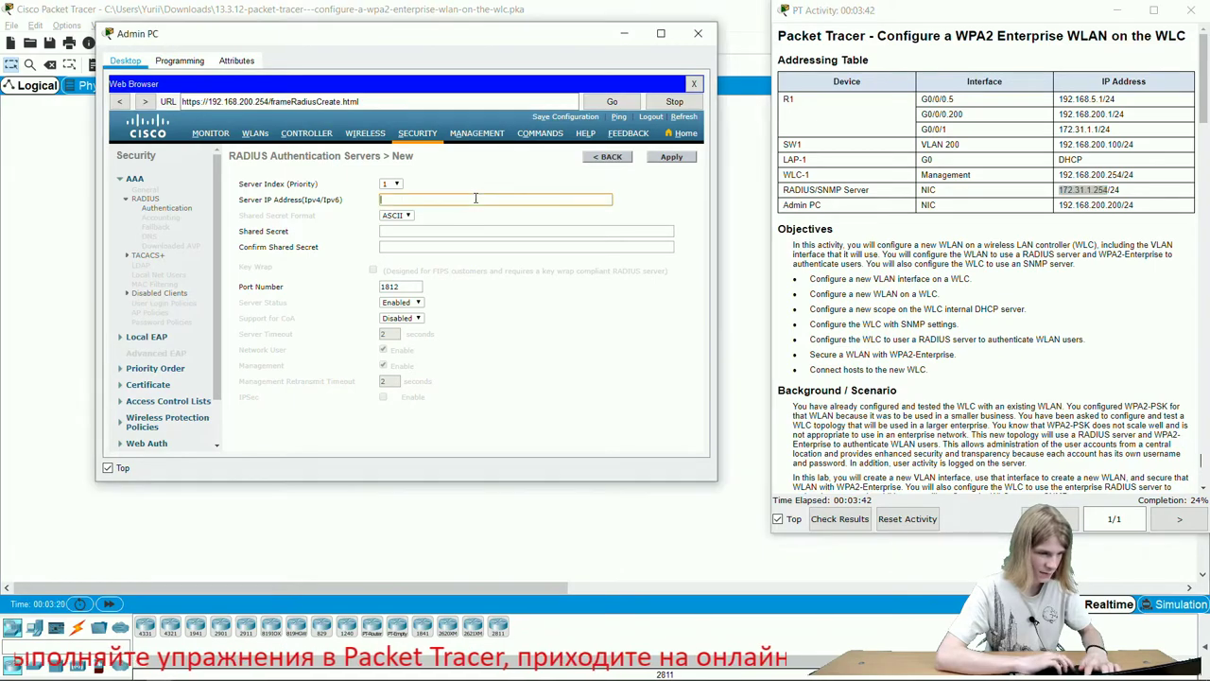
key(ctrl+v)
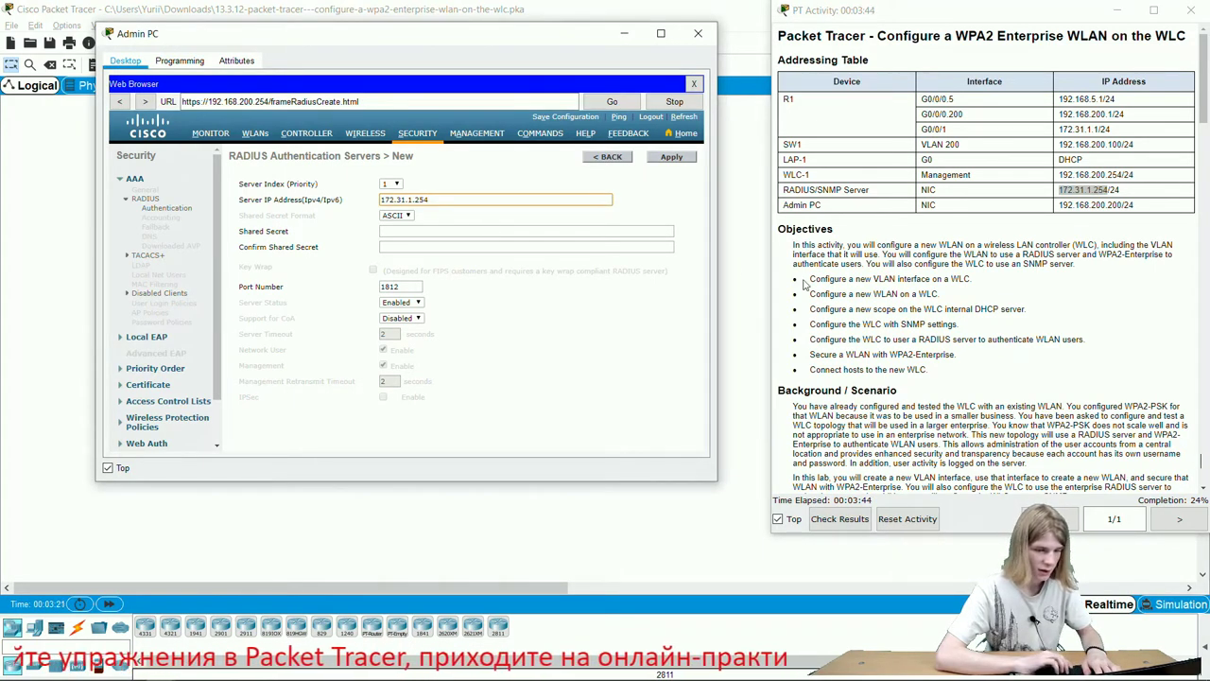
Enter and confirm the activity's shared secret, then apply the RADIUS server on port 1812.
scroll(906, 312, down, 10)
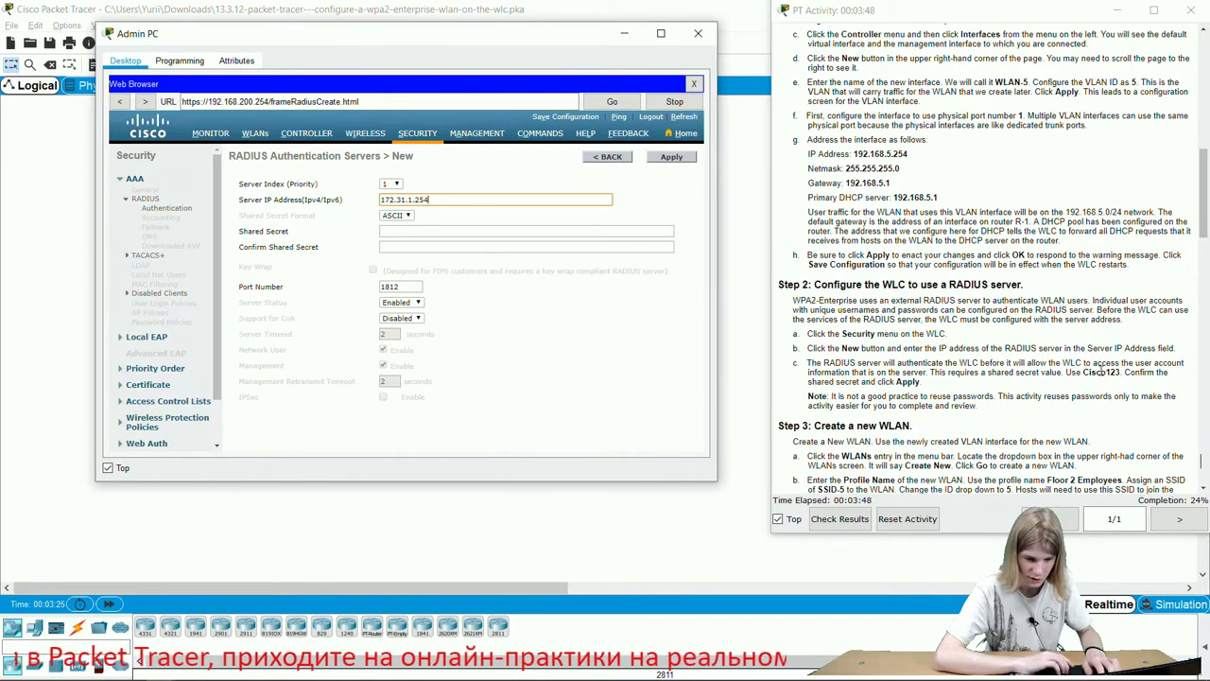
double_click(1101, 372)
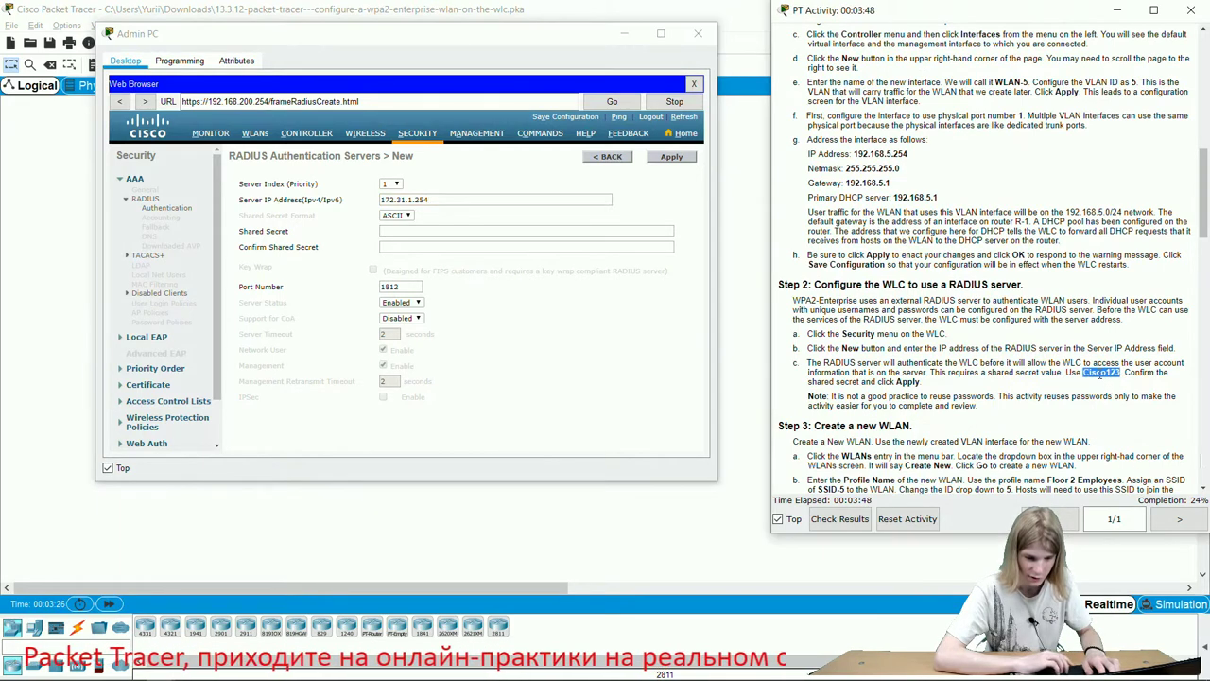
click(584, 232)
key(ctrl+v)
click(549, 246)
key(ctrl+v)
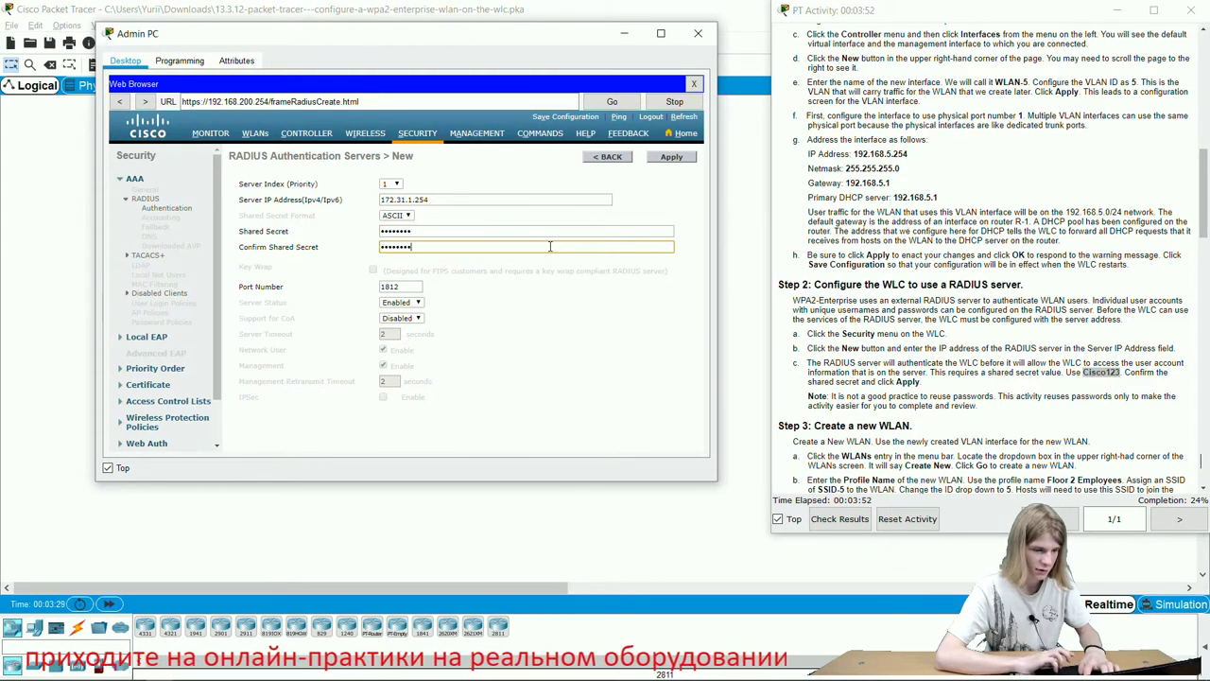
click(671, 157)
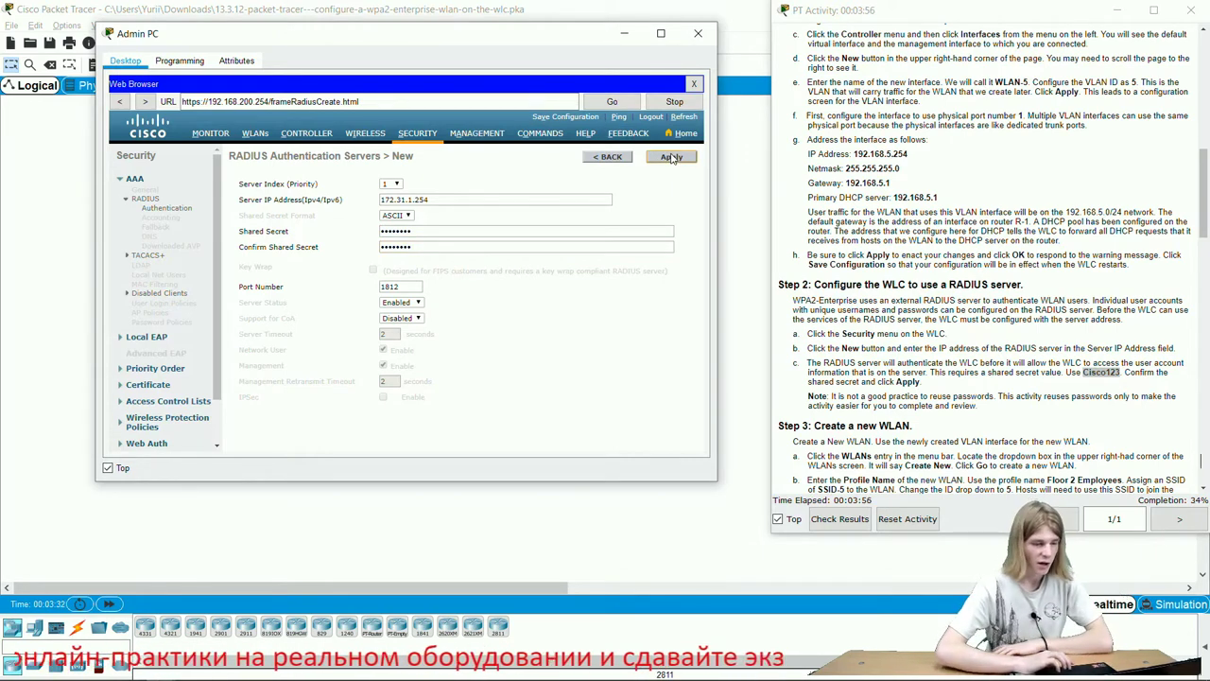
click(671, 157)
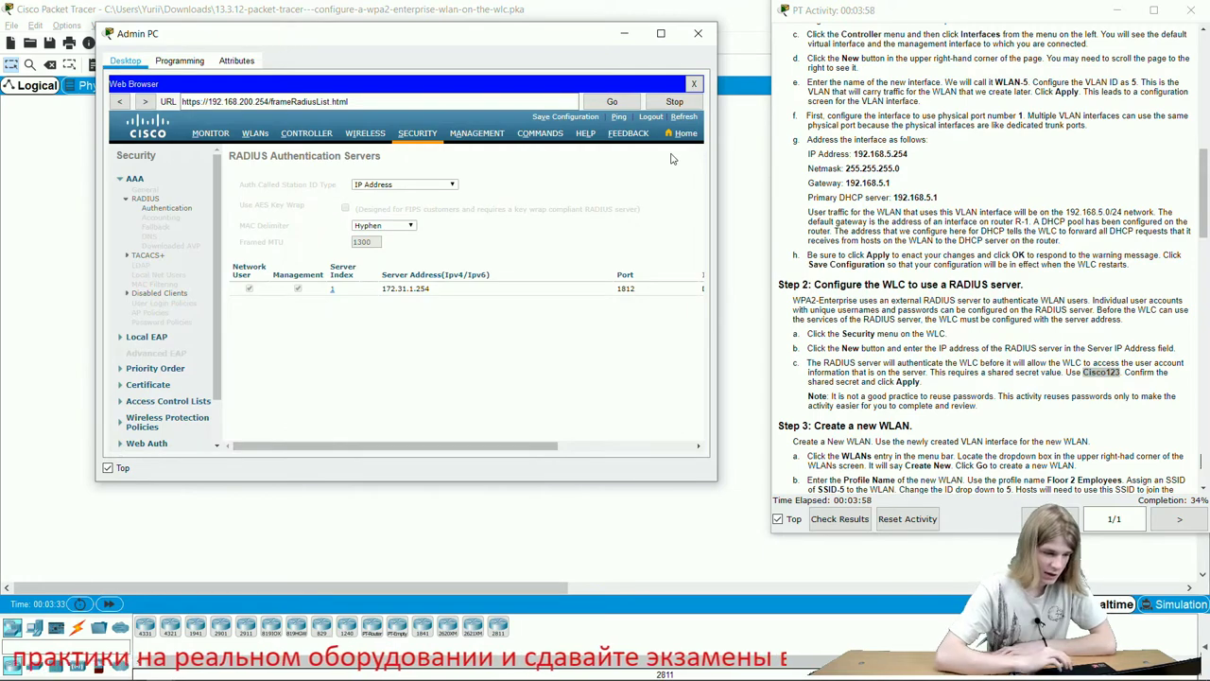
scroll(912, 401, down, 5)
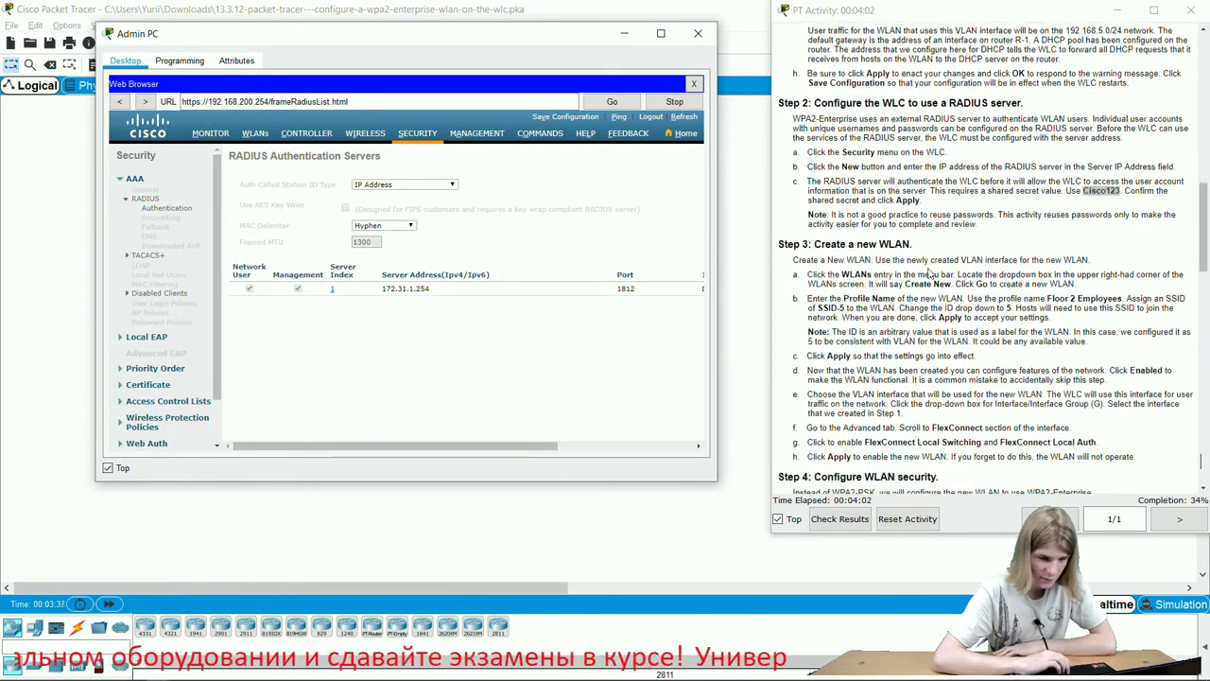
scroll(926, 274, down, 4)
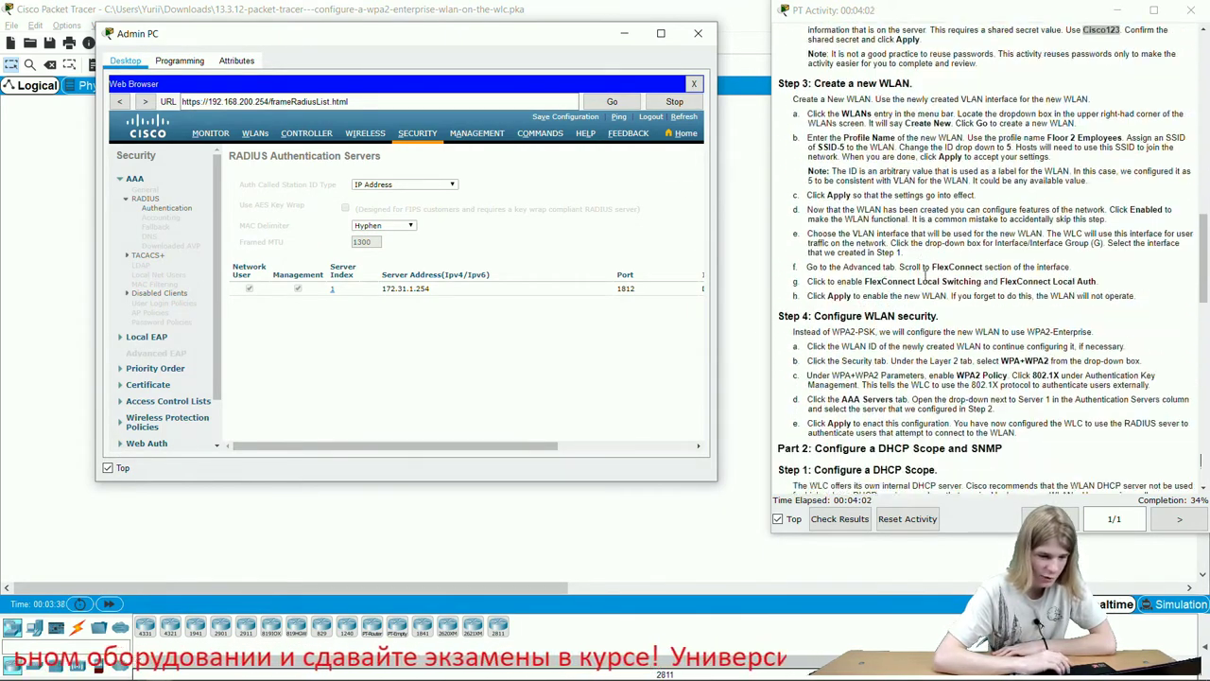
From the WLANs list, add a WLAN with profile name 'Floor 2 Employees' and SSID 'SSID-5'.
click(253, 135)
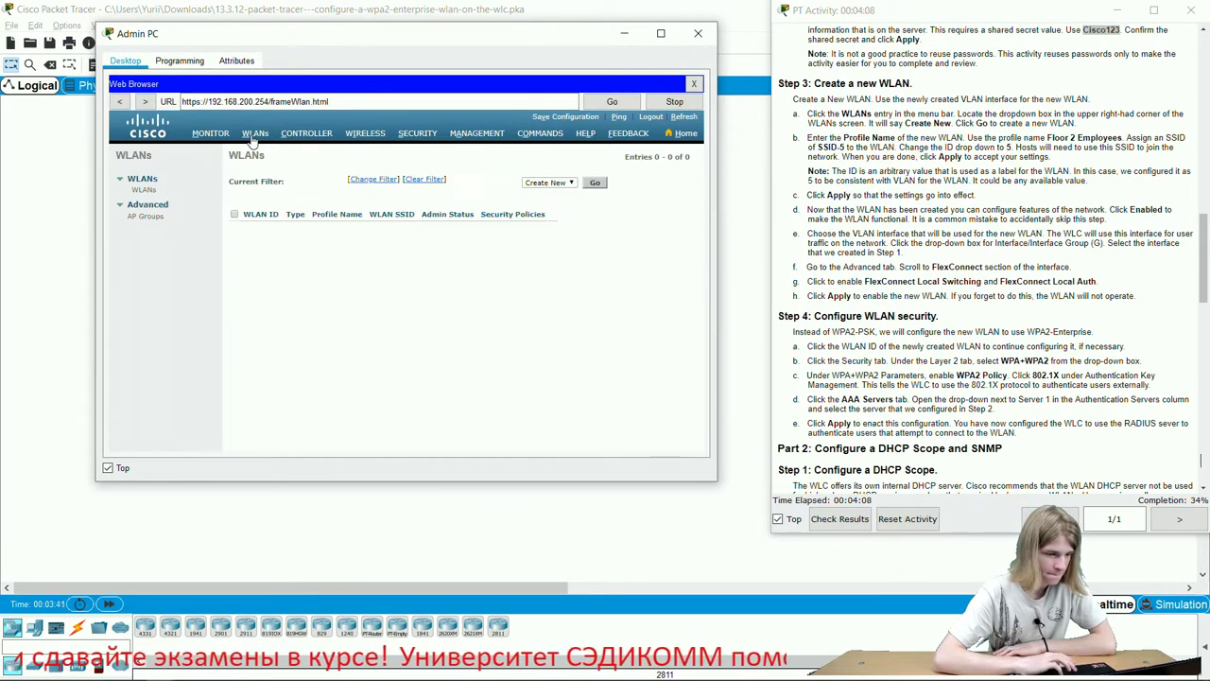
click(593, 183)
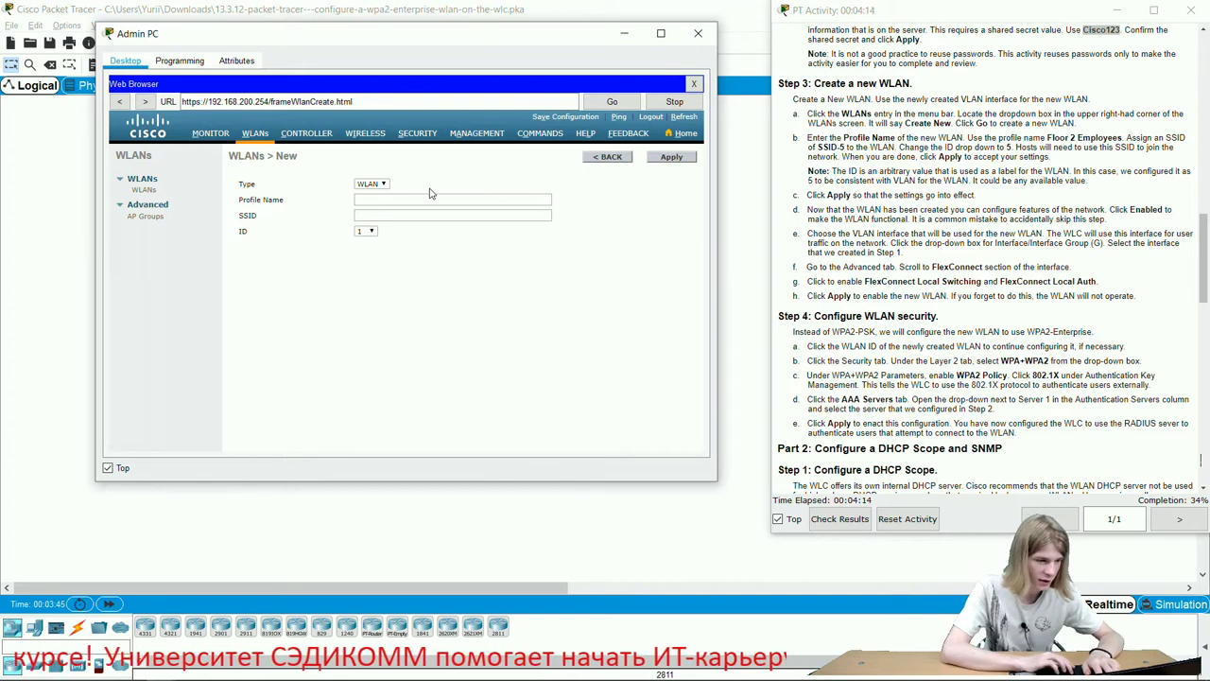
scroll(1016, 309, up, 1)
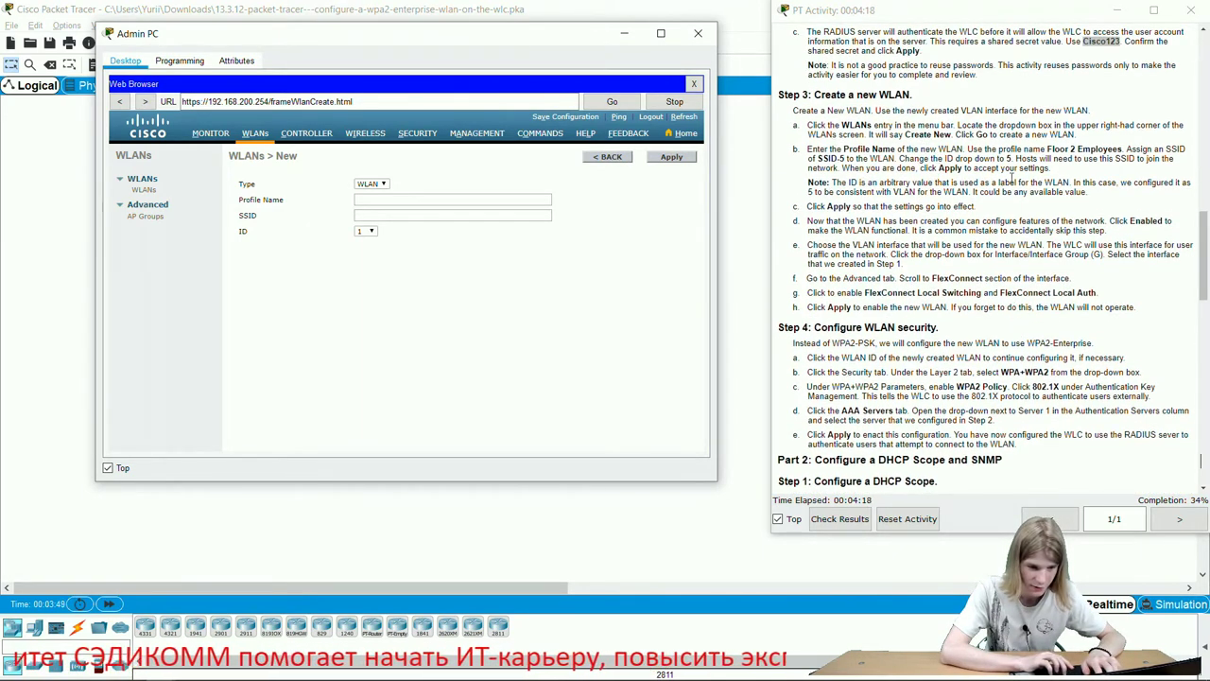
drag(1047, 149, 1121, 151)
key(ctrl+c)
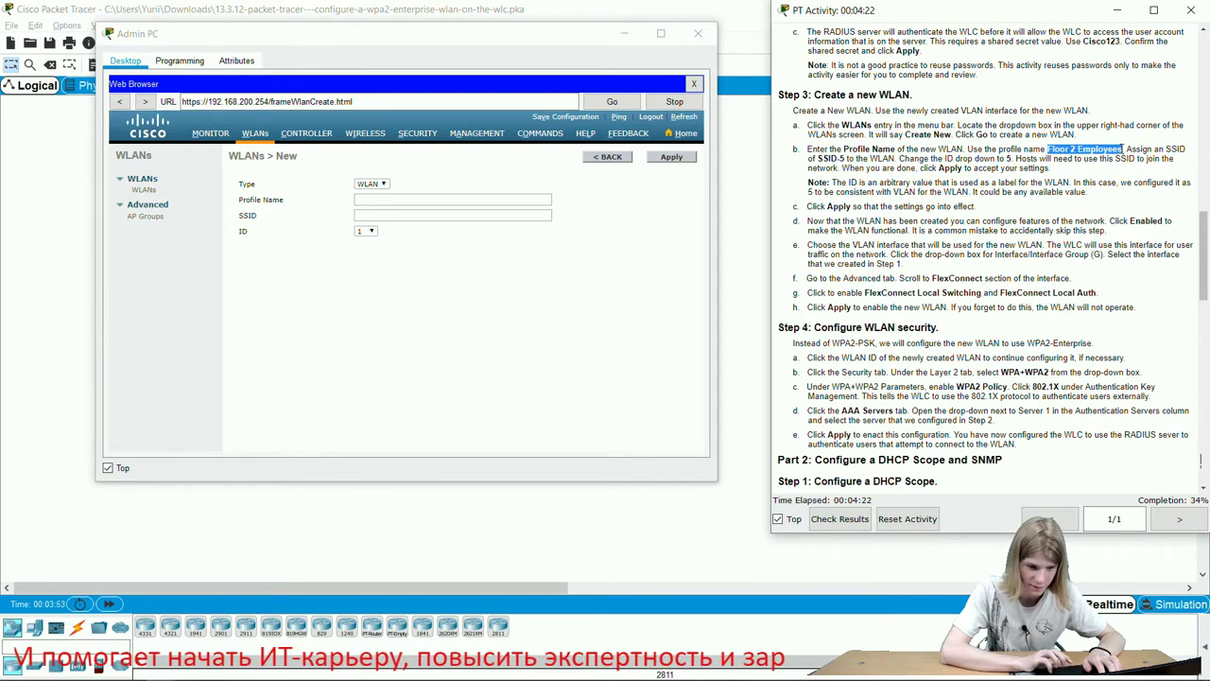
click(519, 200)
key(ctrl+v)
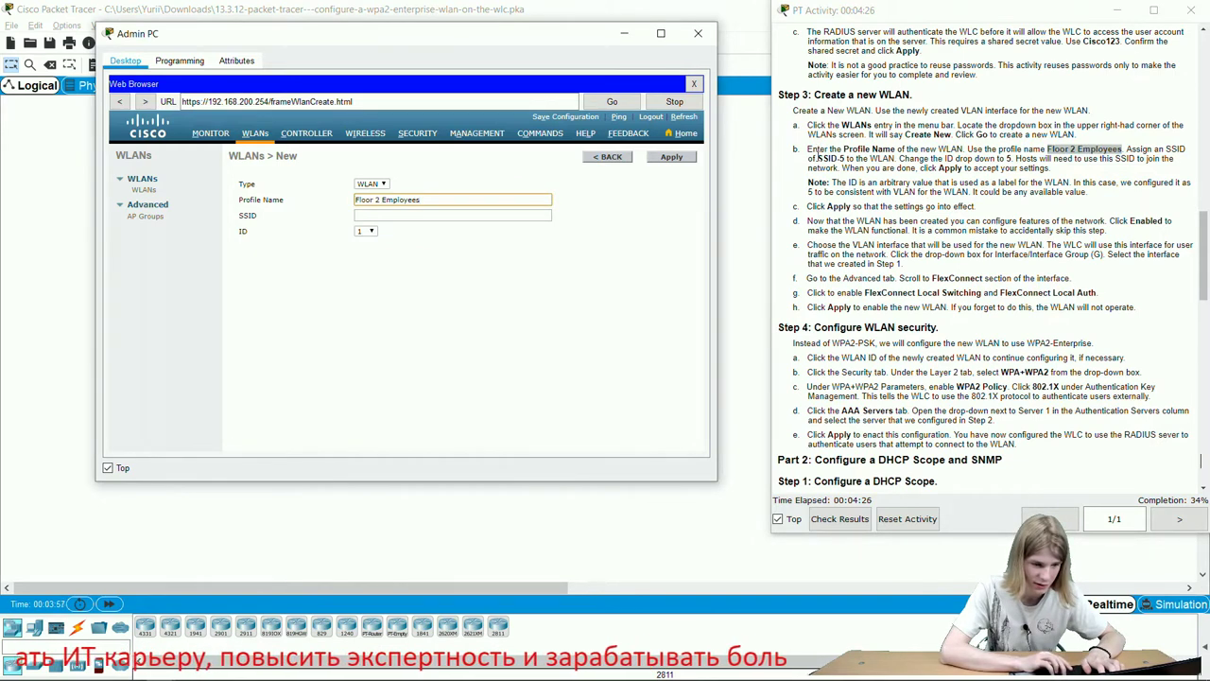
drag(818, 157, 844, 159)
key(ctrl+c)
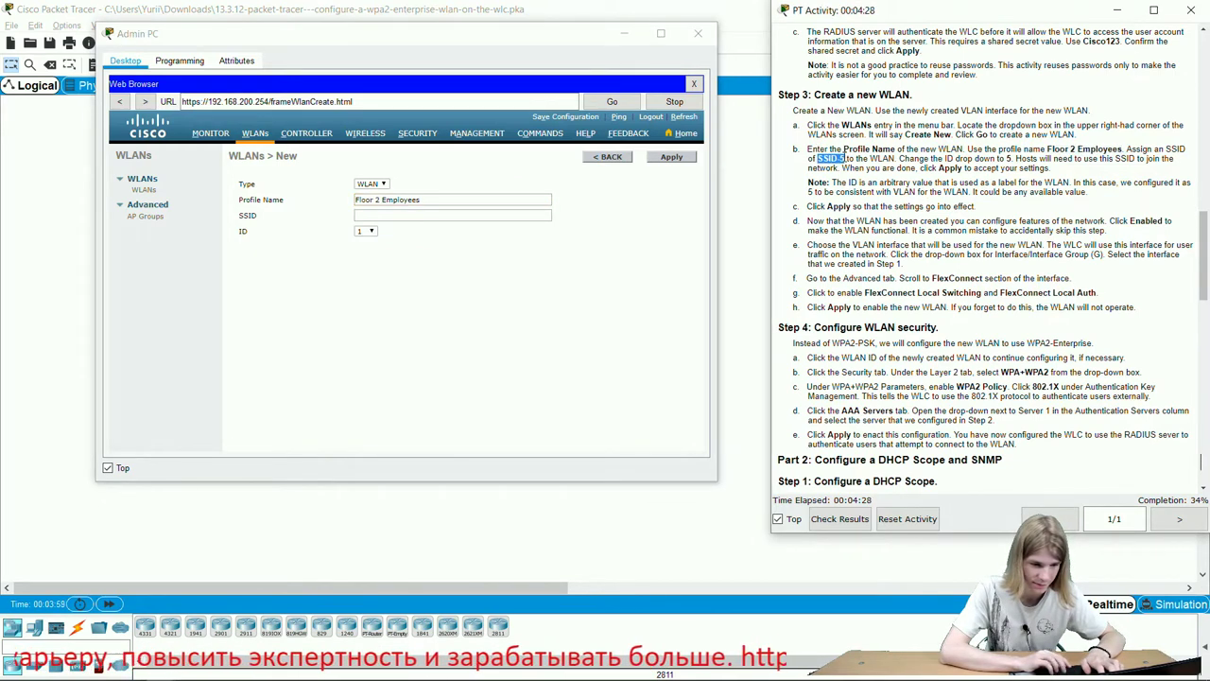
click(423, 216)
key(ctrl+v)
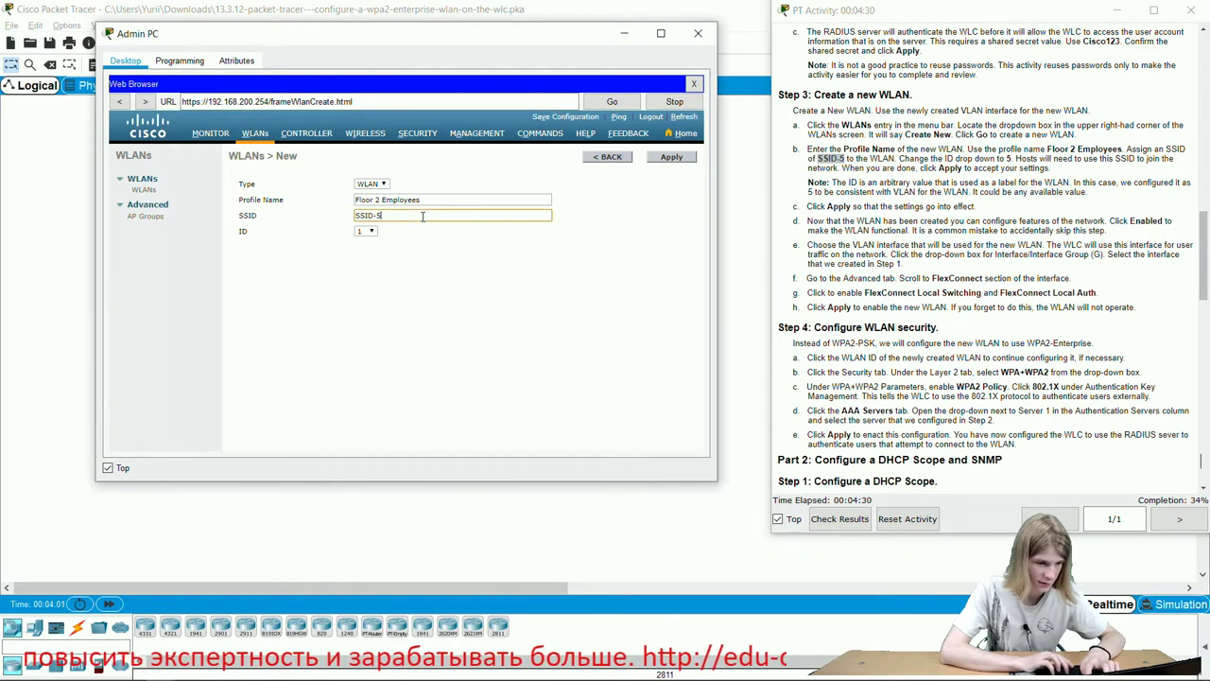
click(685, 158)
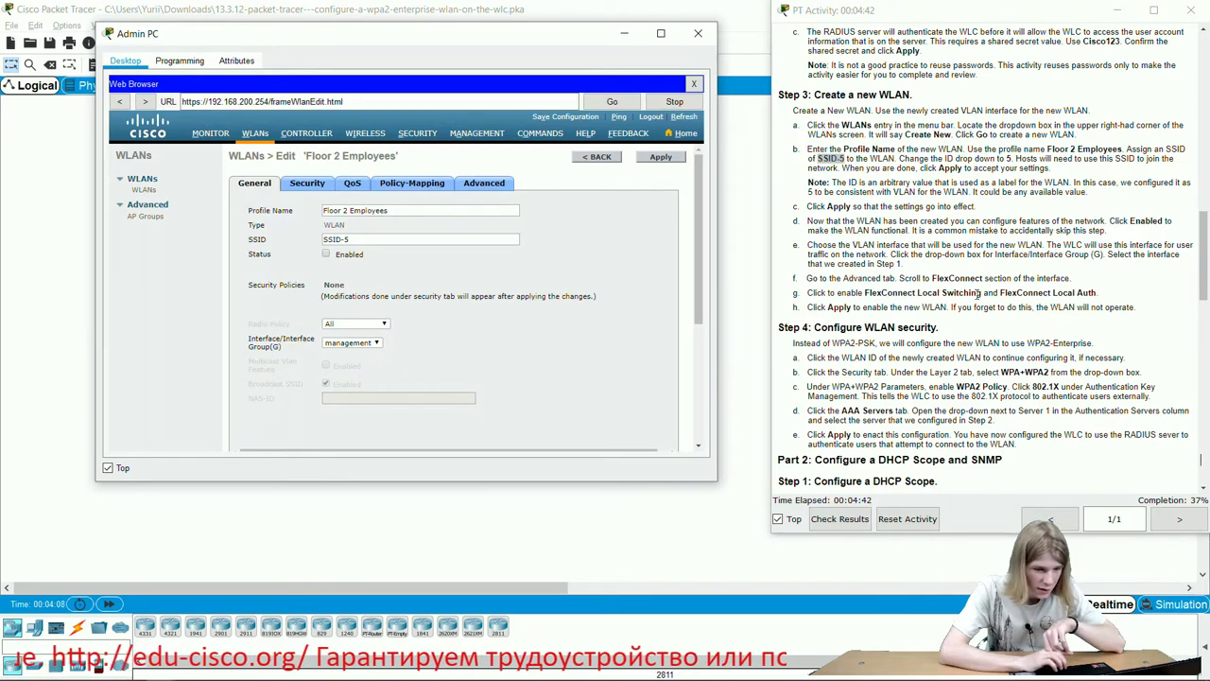
Set Layer 2 Security to WPA+WPA2 with WPA2 Policy and 802.1X key management.
scroll(978, 295, down, 1)
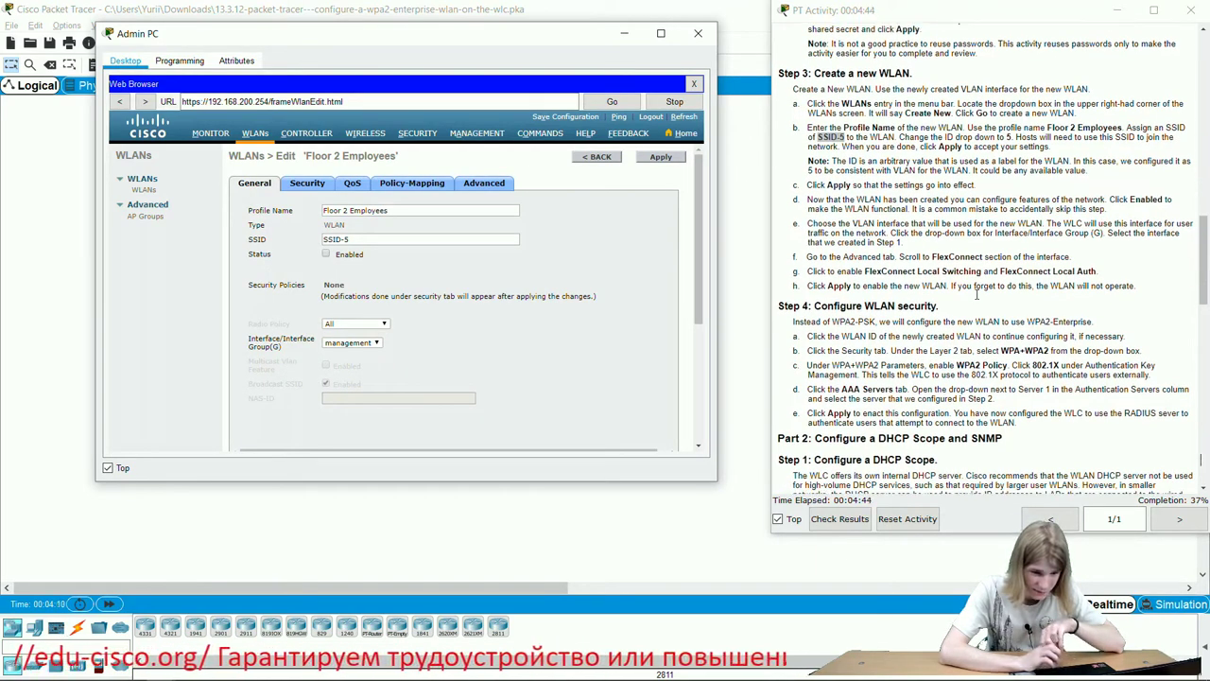
scroll(977, 295, down, 2)
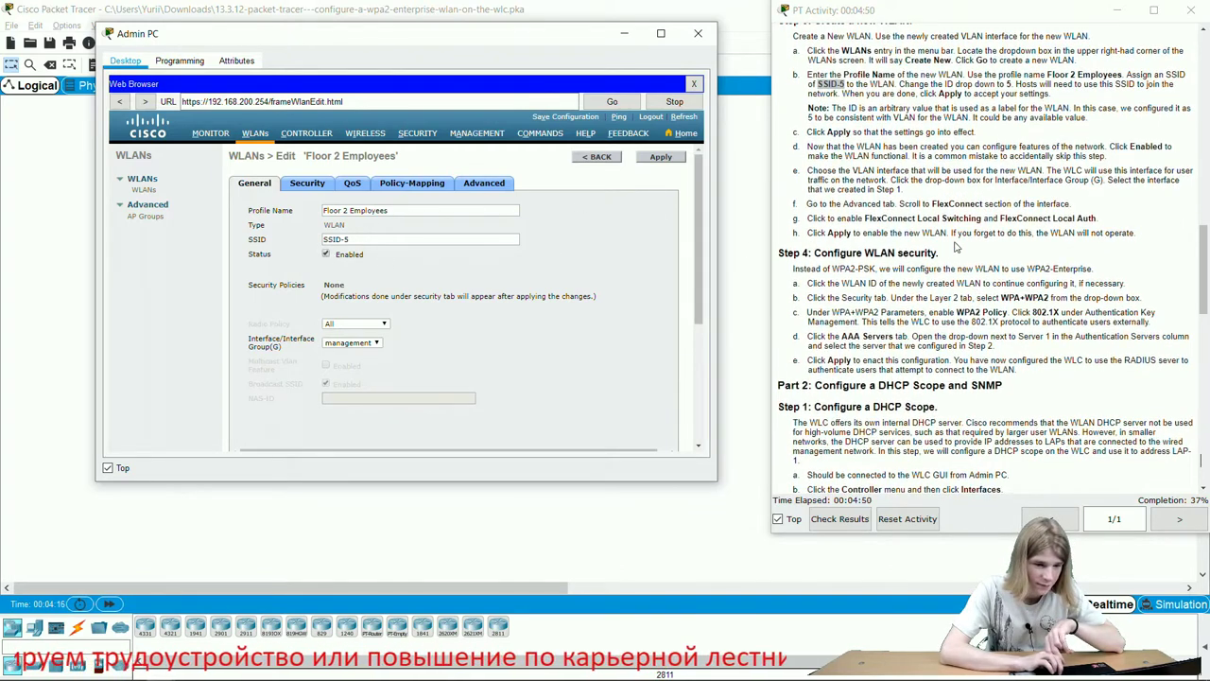
scroll(424, 326, down, 5)
scroll(421, 323, up, 5)
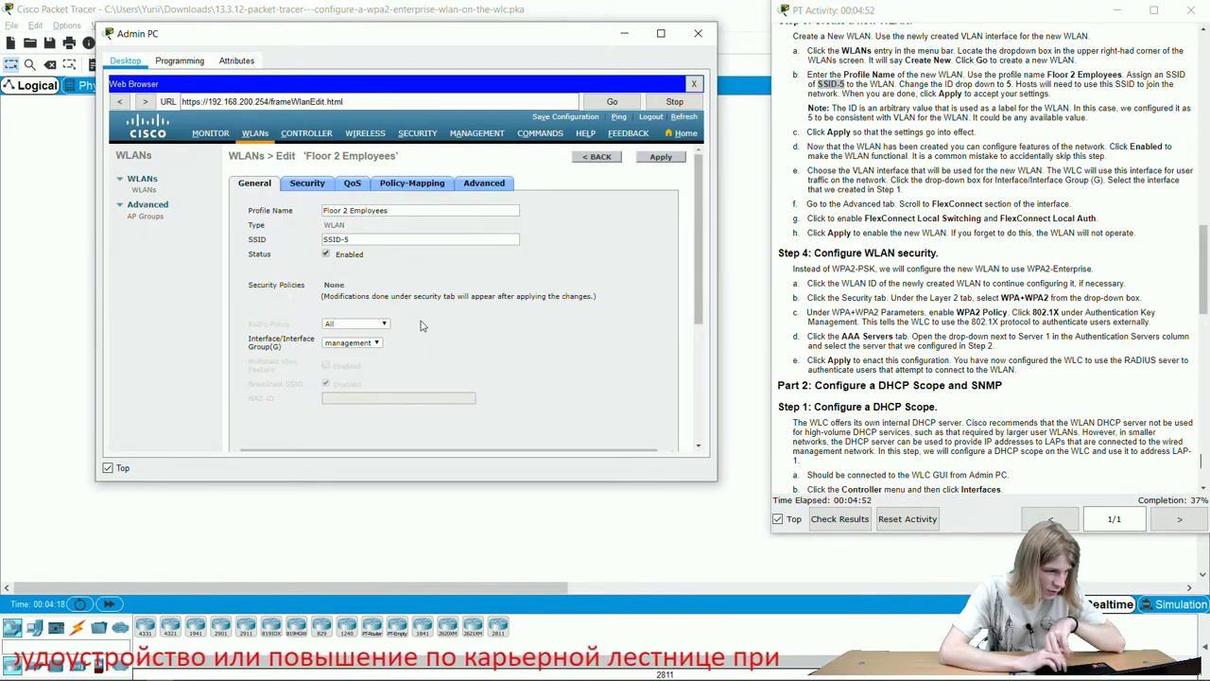
click(309, 193)
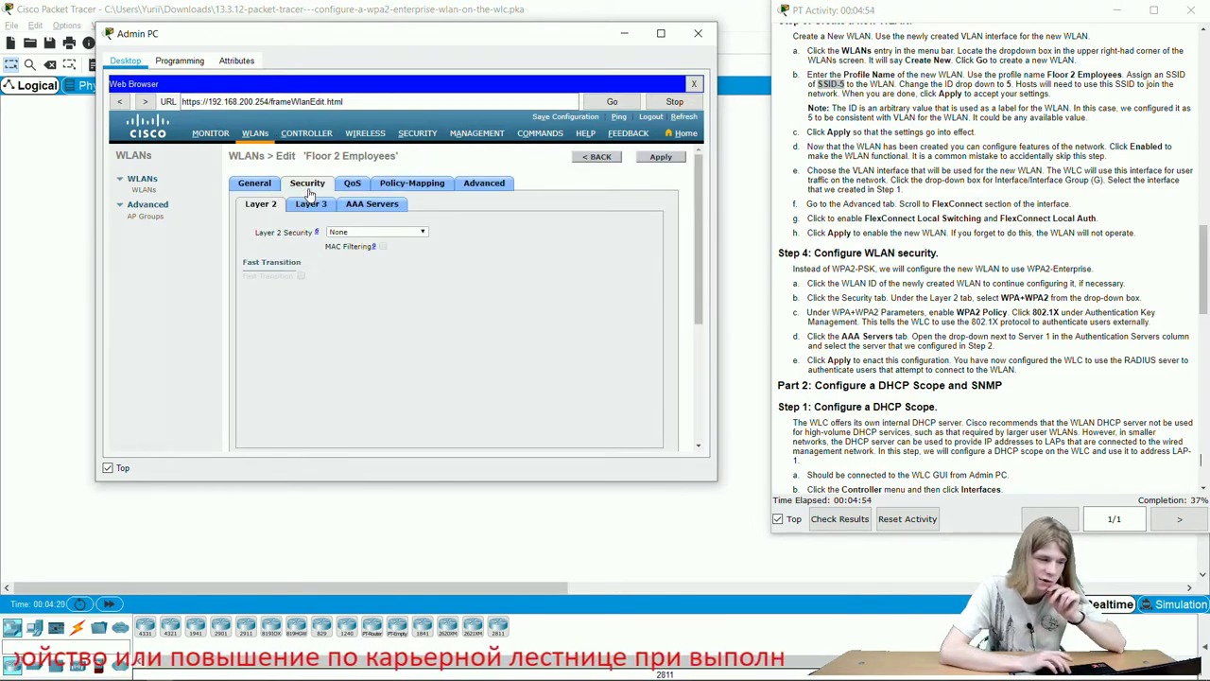
click(373, 233)
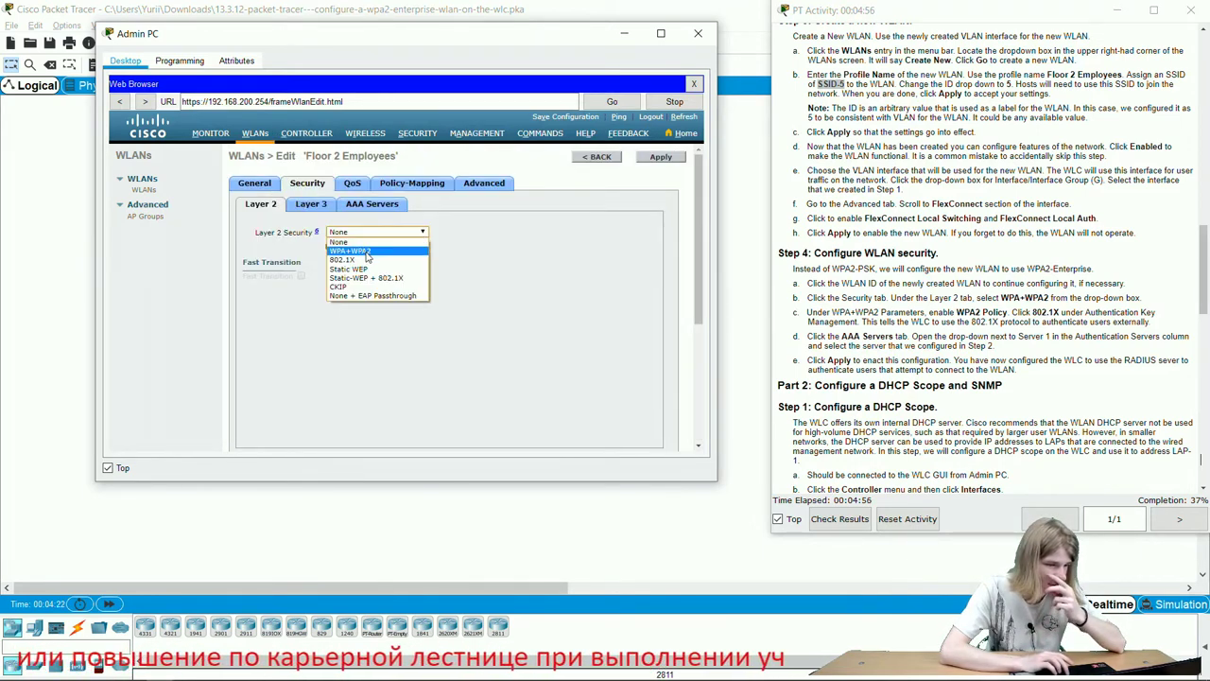
click(367, 253)
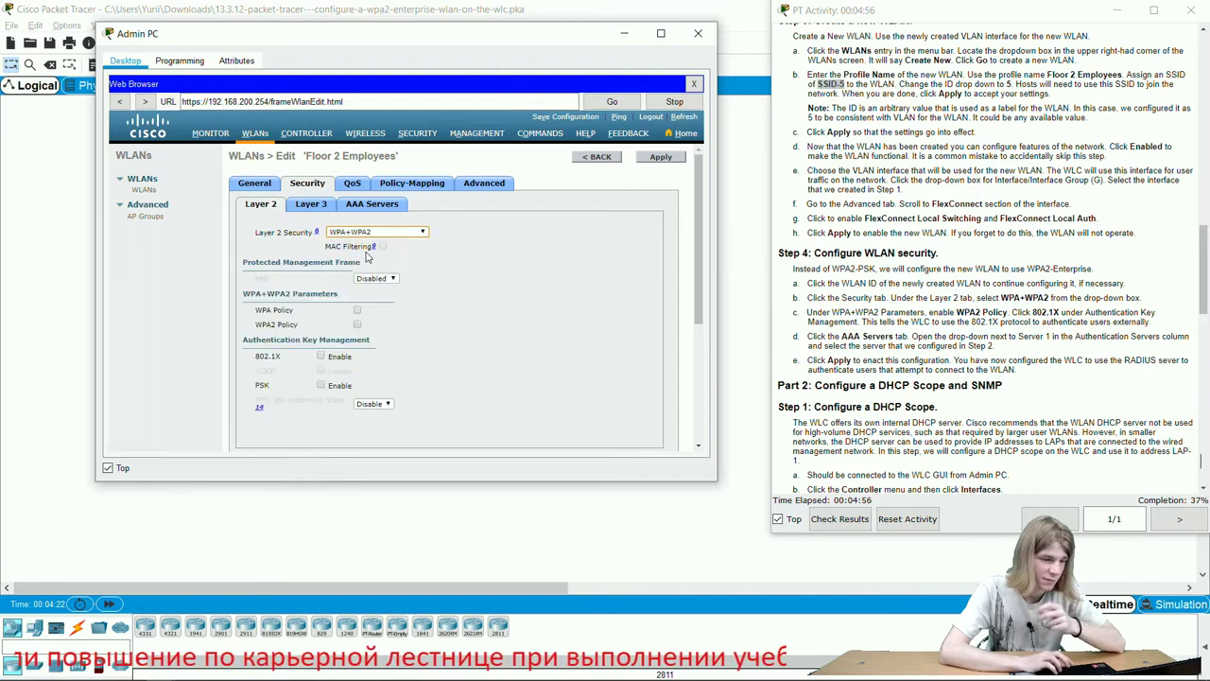
click(321, 356)
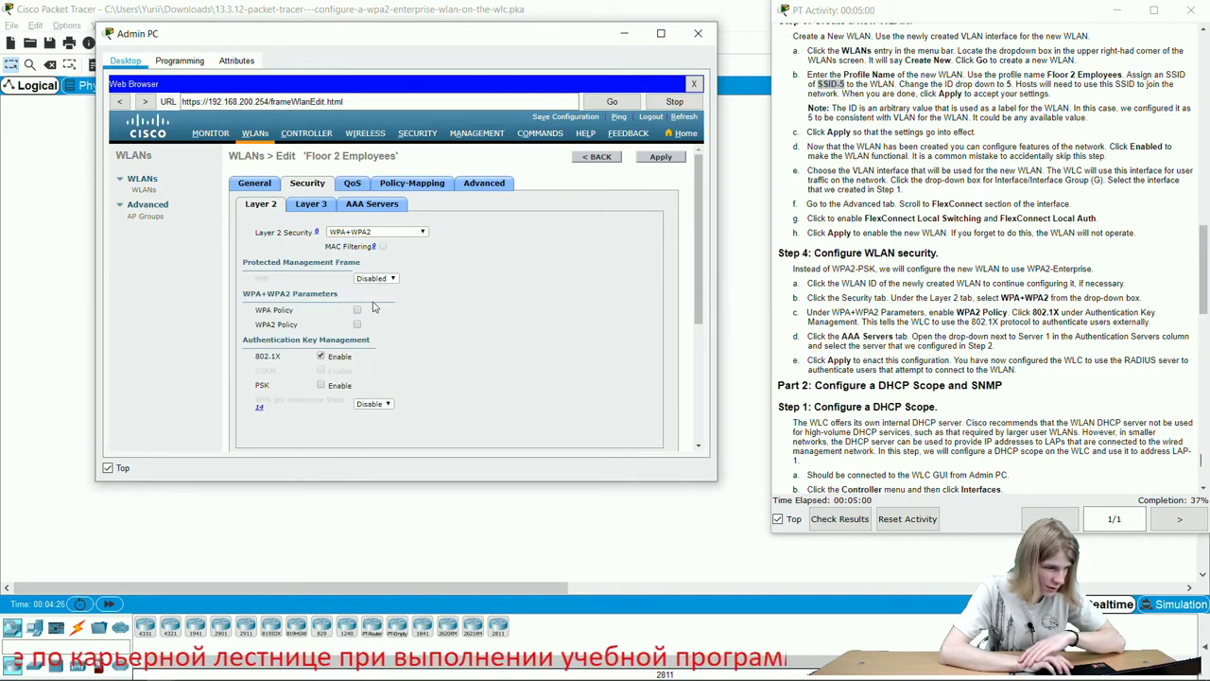
click(357, 325)
Select RADIUS server 172.31.1.254 as AAA Server 1 and apply the security settings.
scroll(470, 369, down, 1)
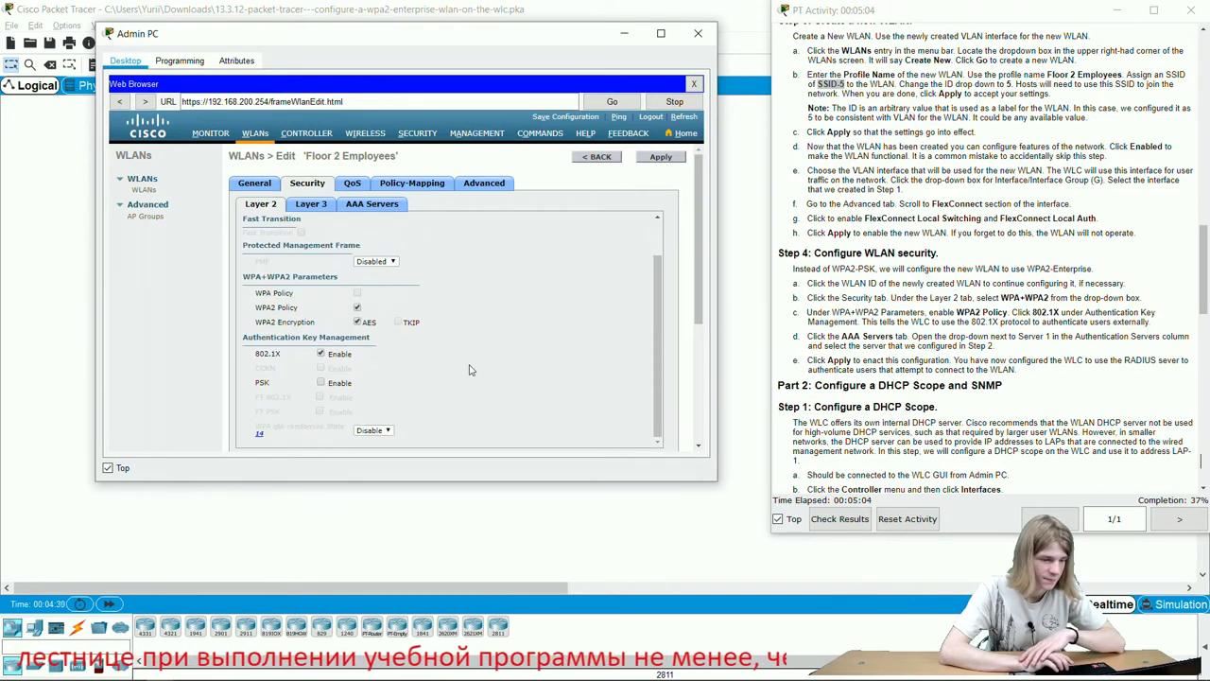
click(365, 205)
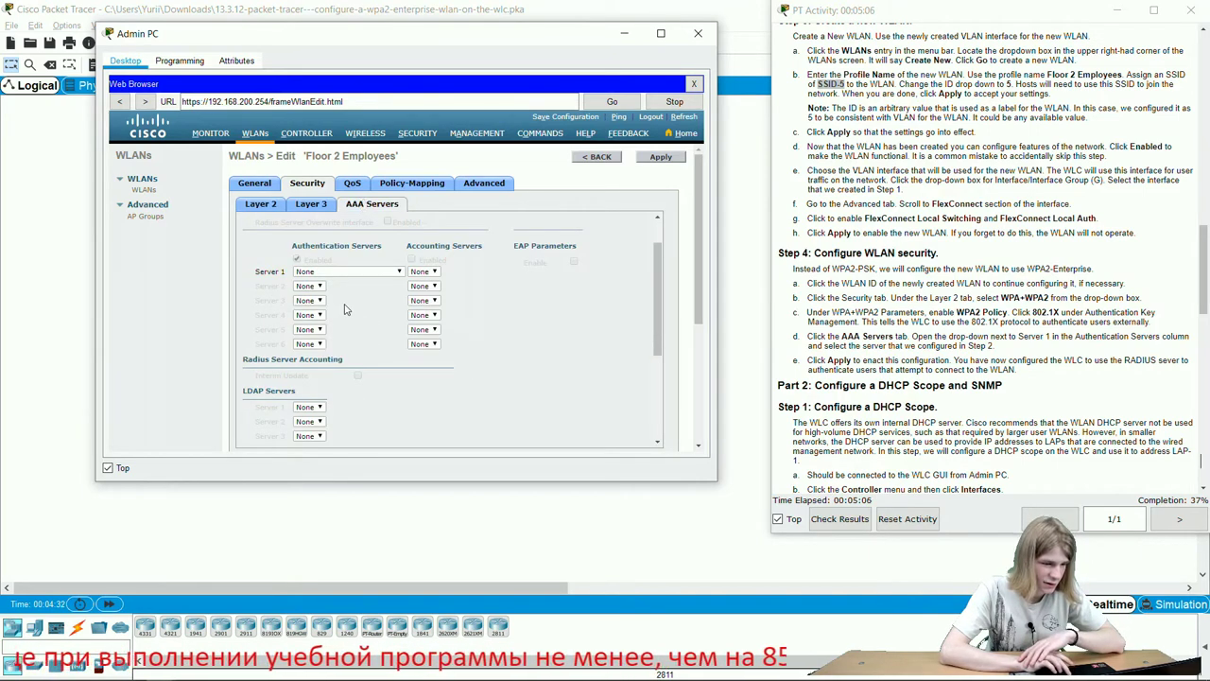
click(364, 273)
click(359, 291)
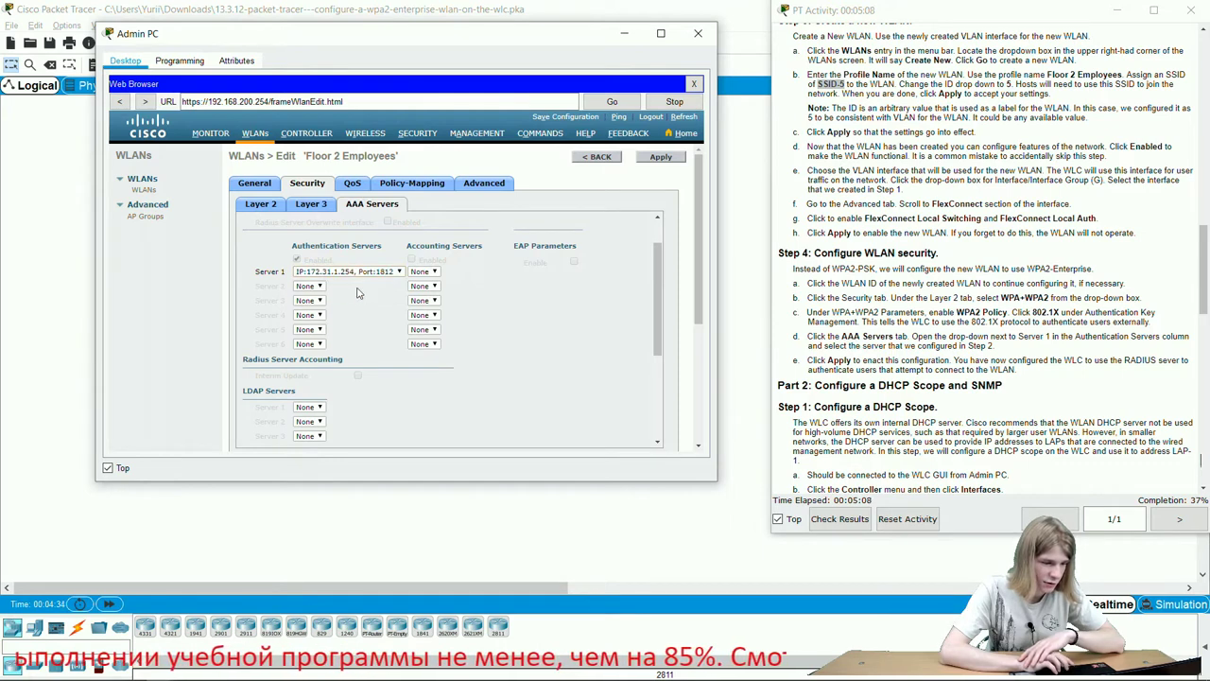
click(670, 159)
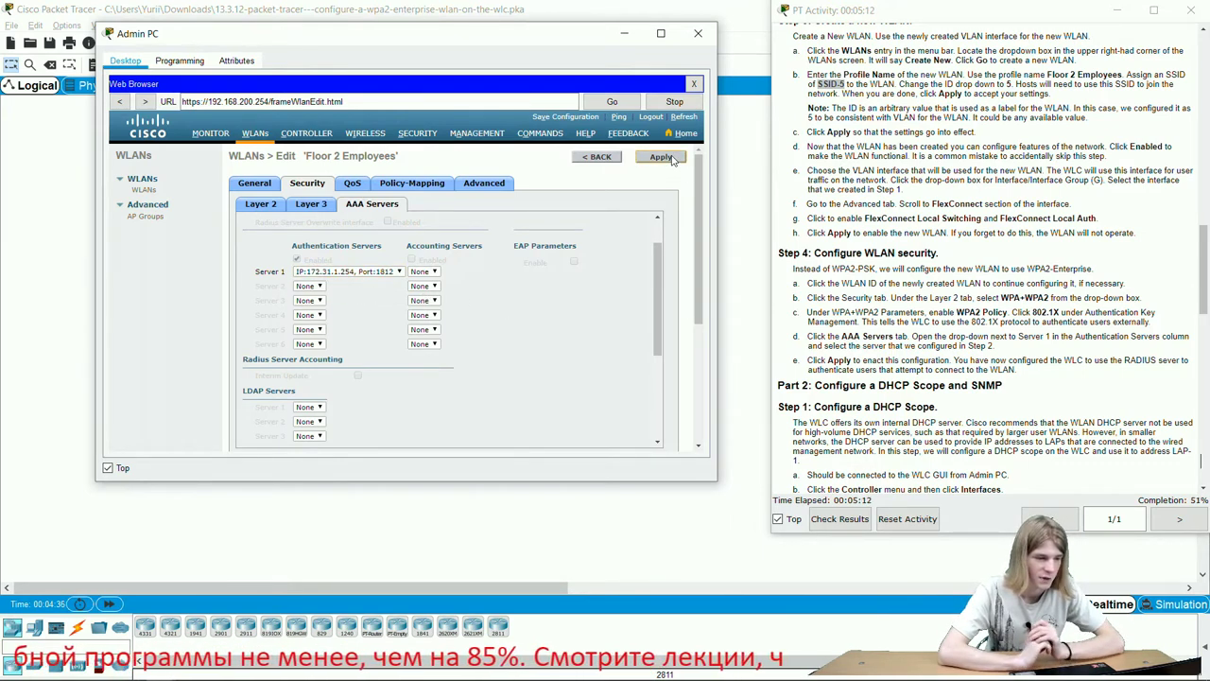
On the Advanced tab, enable FlexConnect Local Switching and Local Auth, then apply and confirm.
click(482, 183)
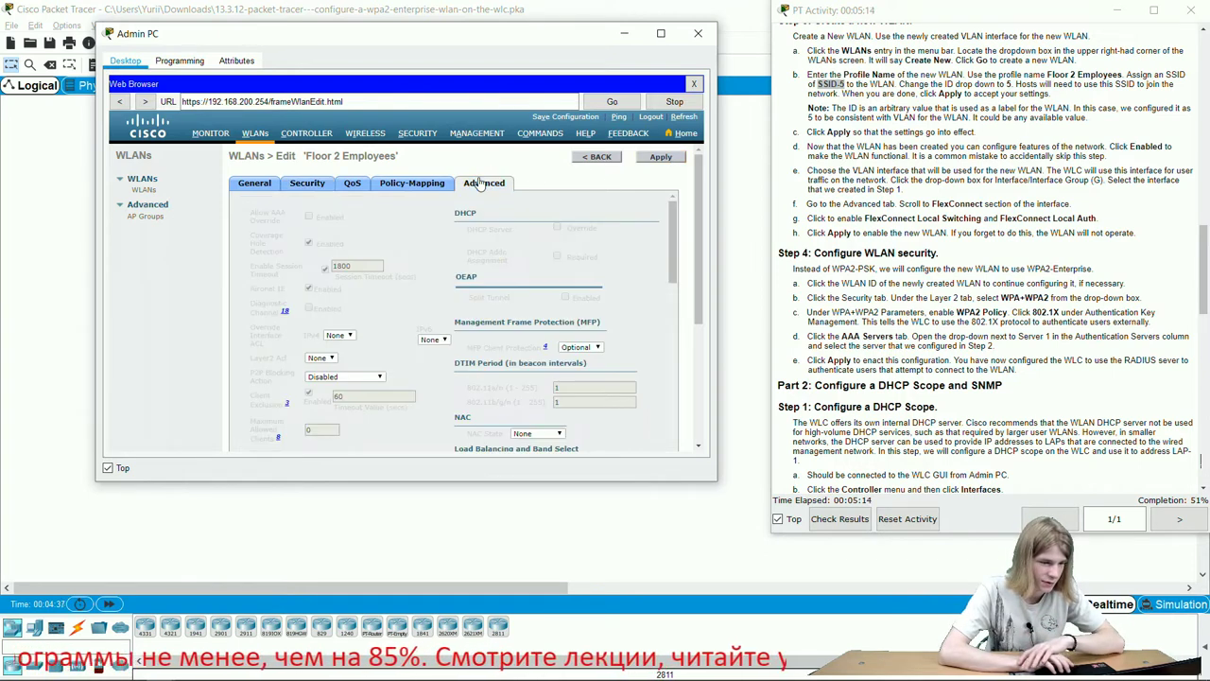
scroll(368, 343, down, 5)
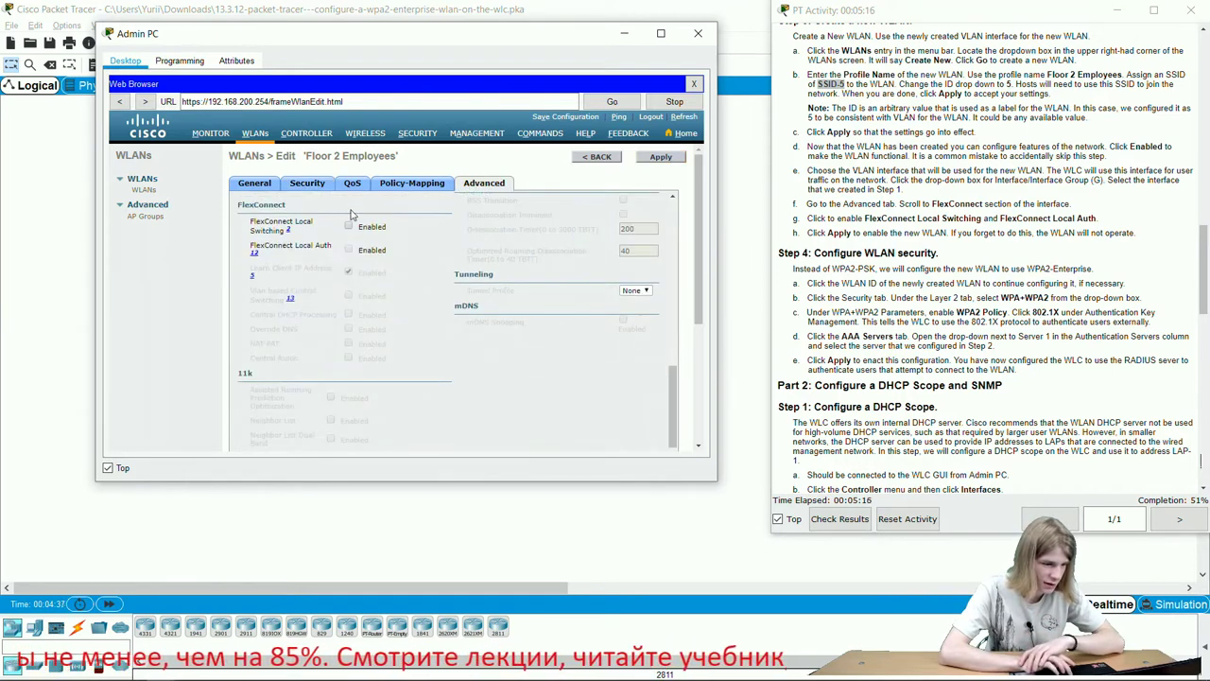
click(348, 228)
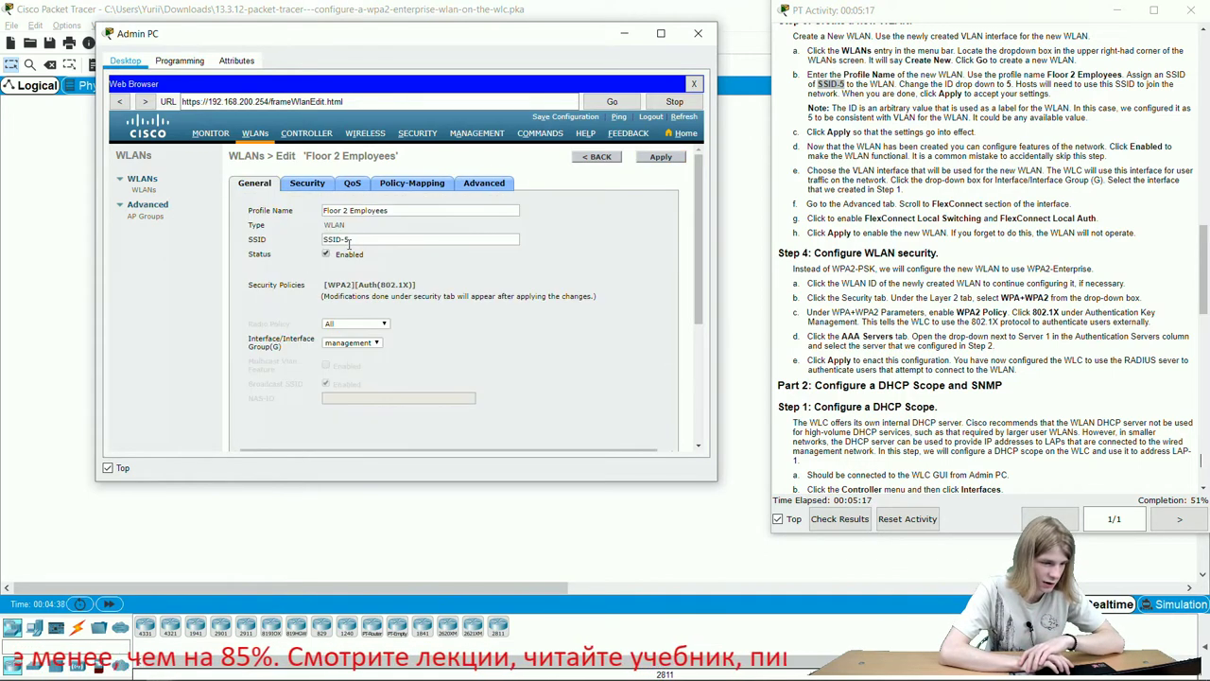
click(483, 186)
scroll(350, 348, down, 5)
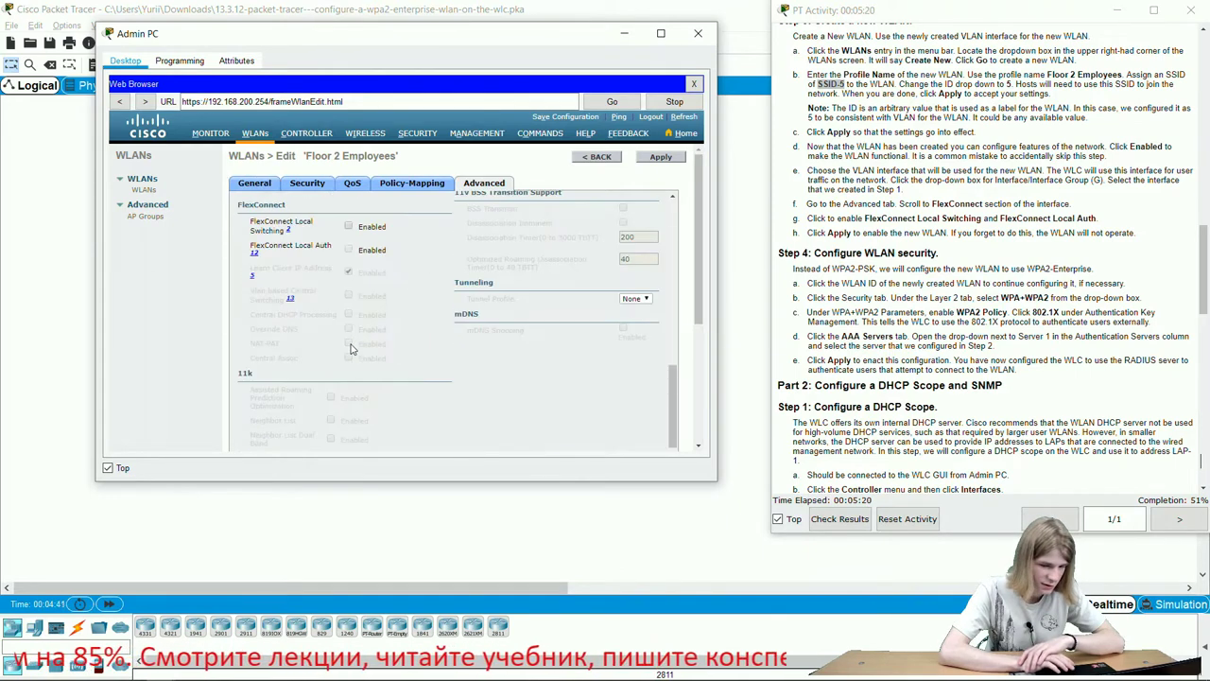
click(349, 250)
click(660, 158)
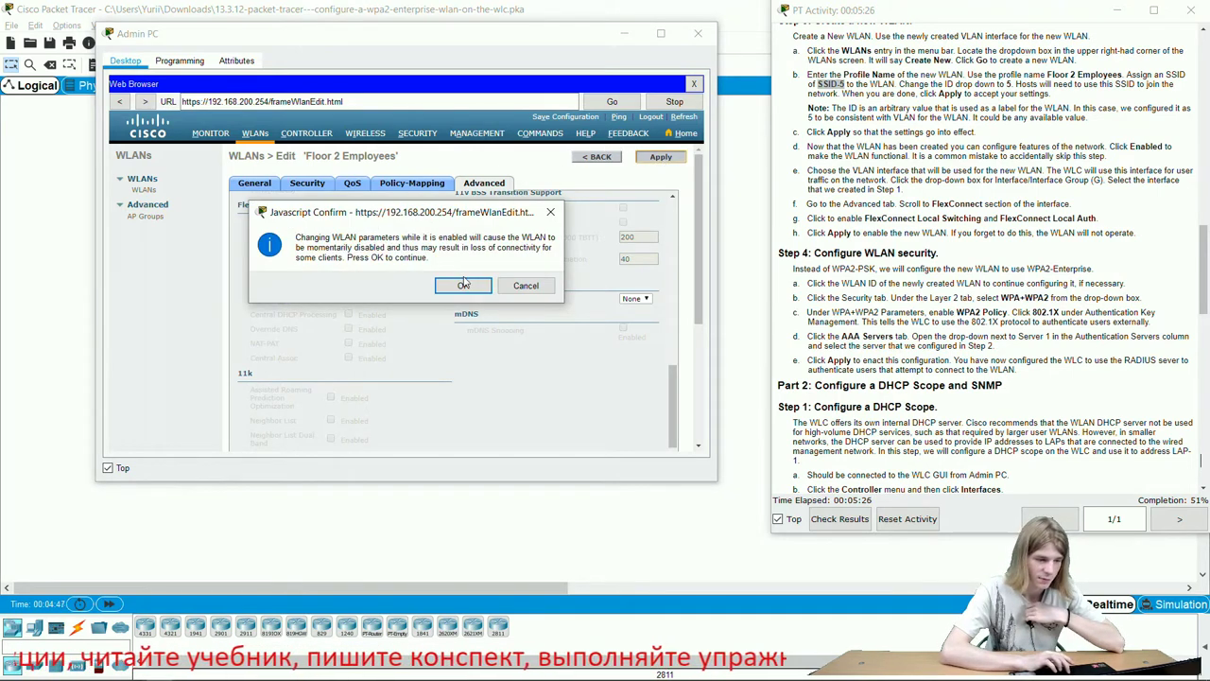
click(463, 285)
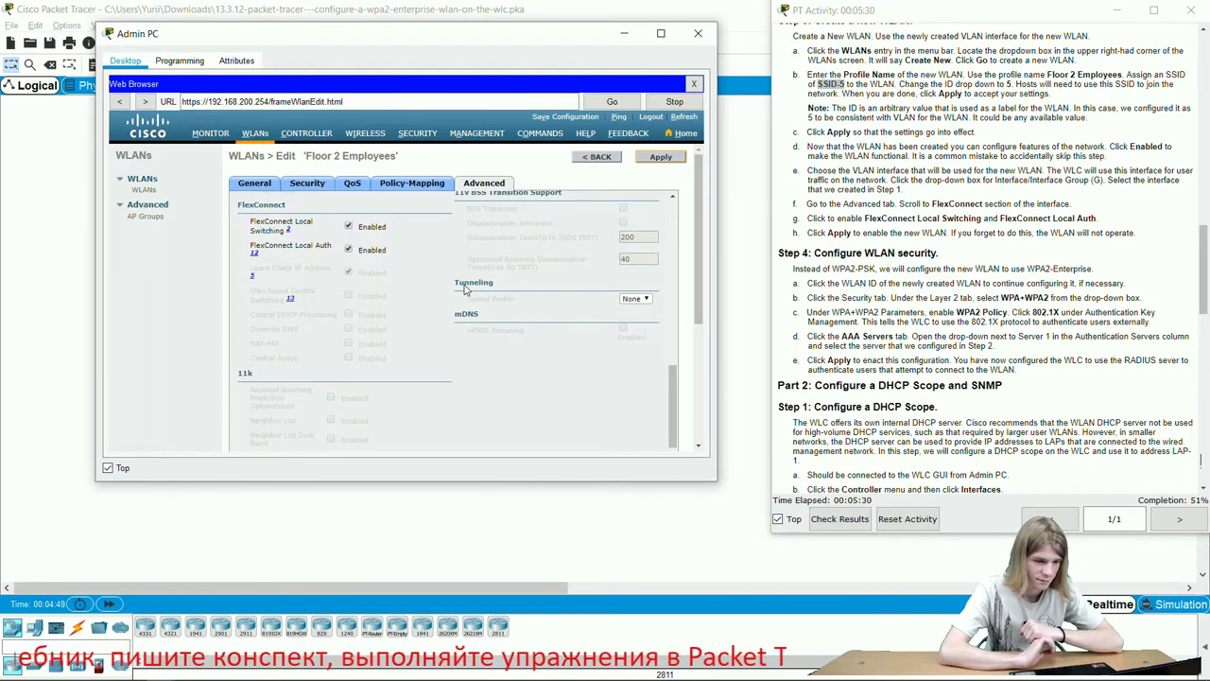
Reapply the WLAN settings, confirm, and review the QoS, Policy-Mapping, Security and Advanced tabs.
scroll(463, 289, up, 5)
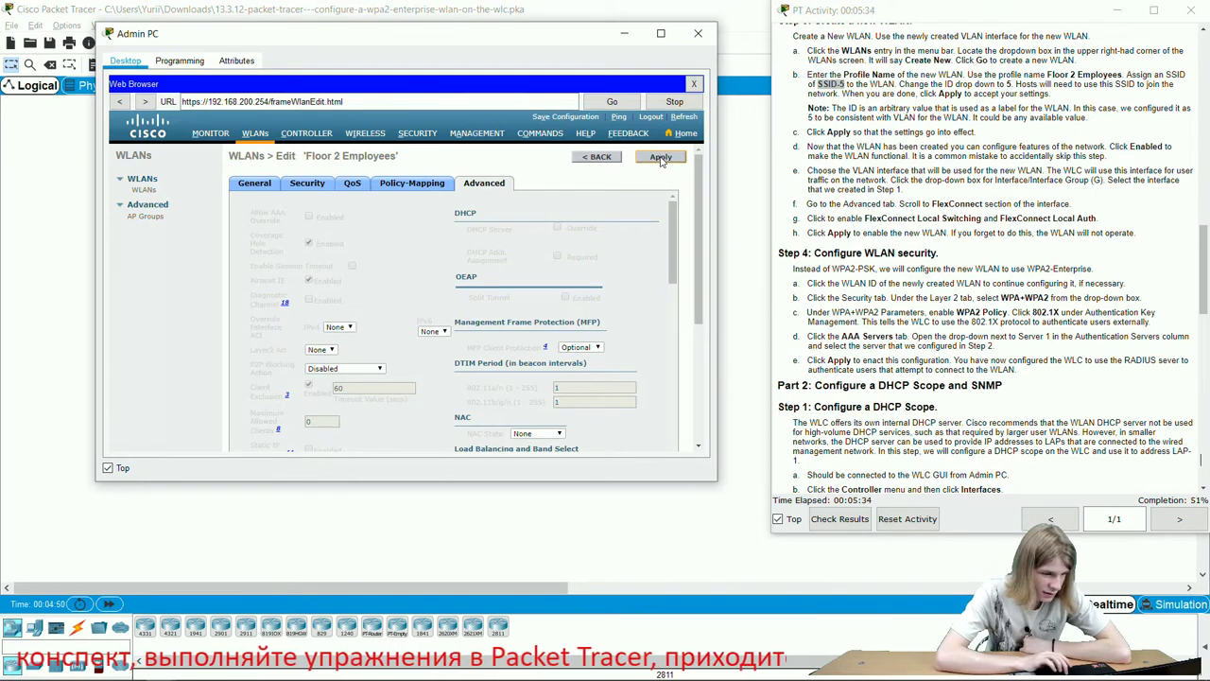
click(661, 157)
click(459, 293)
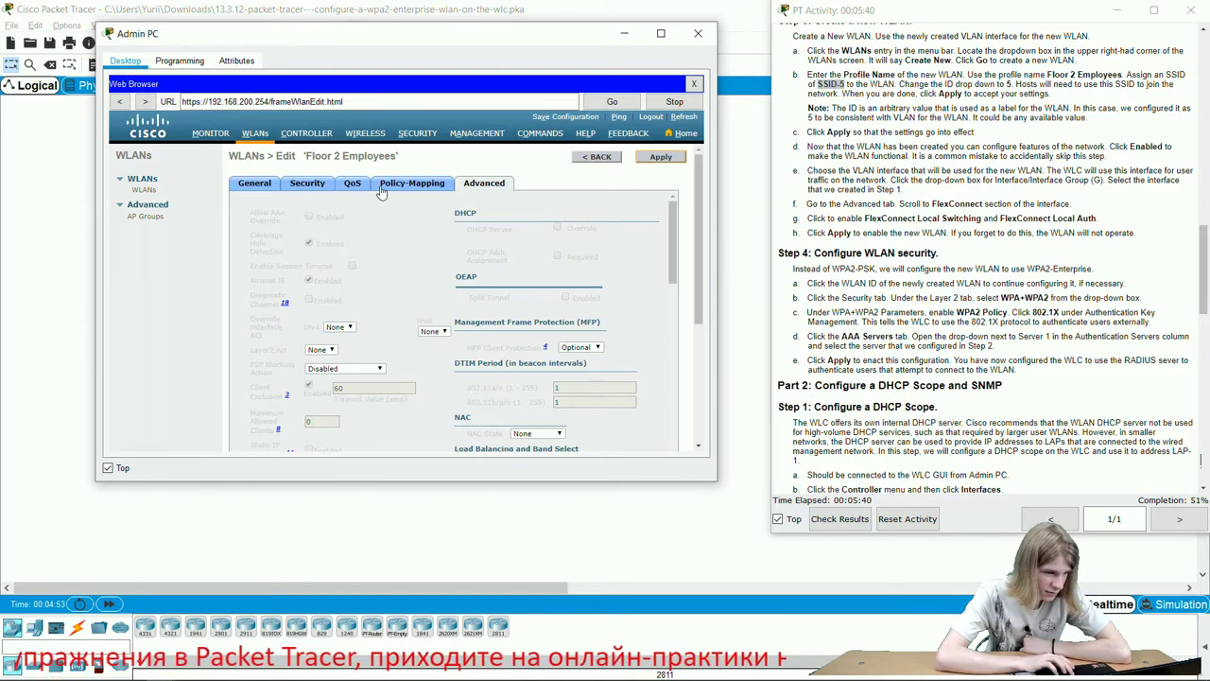
click(355, 190)
click(395, 191)
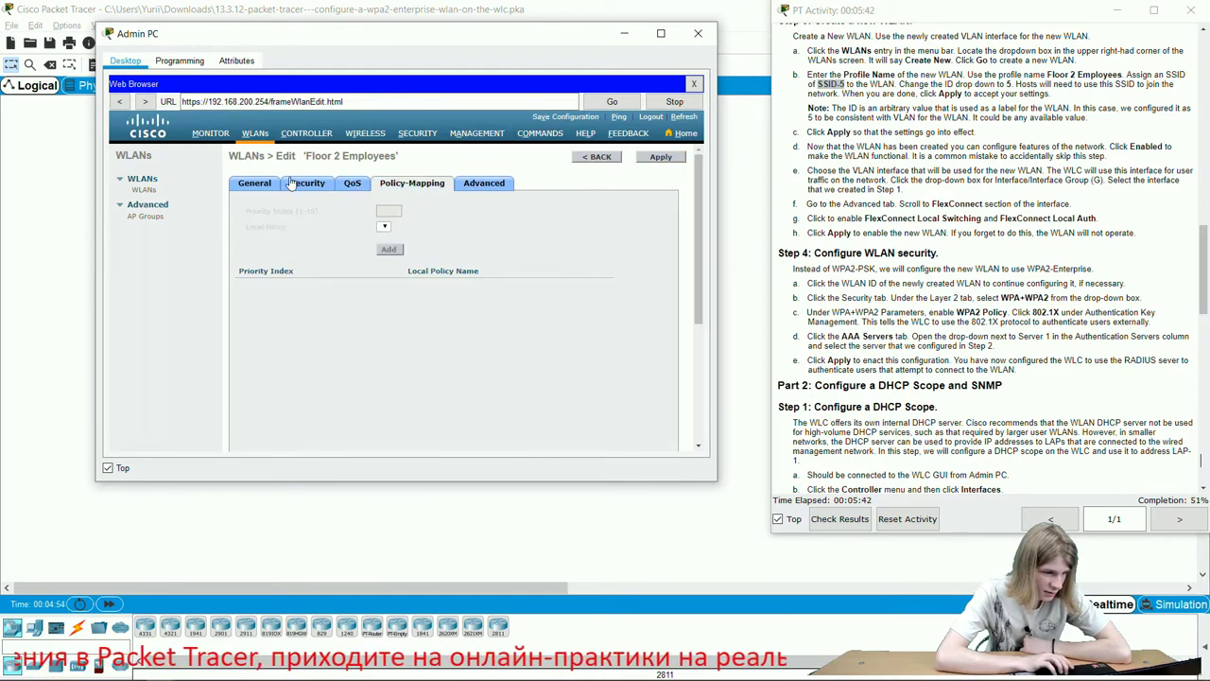
click(302, 184)
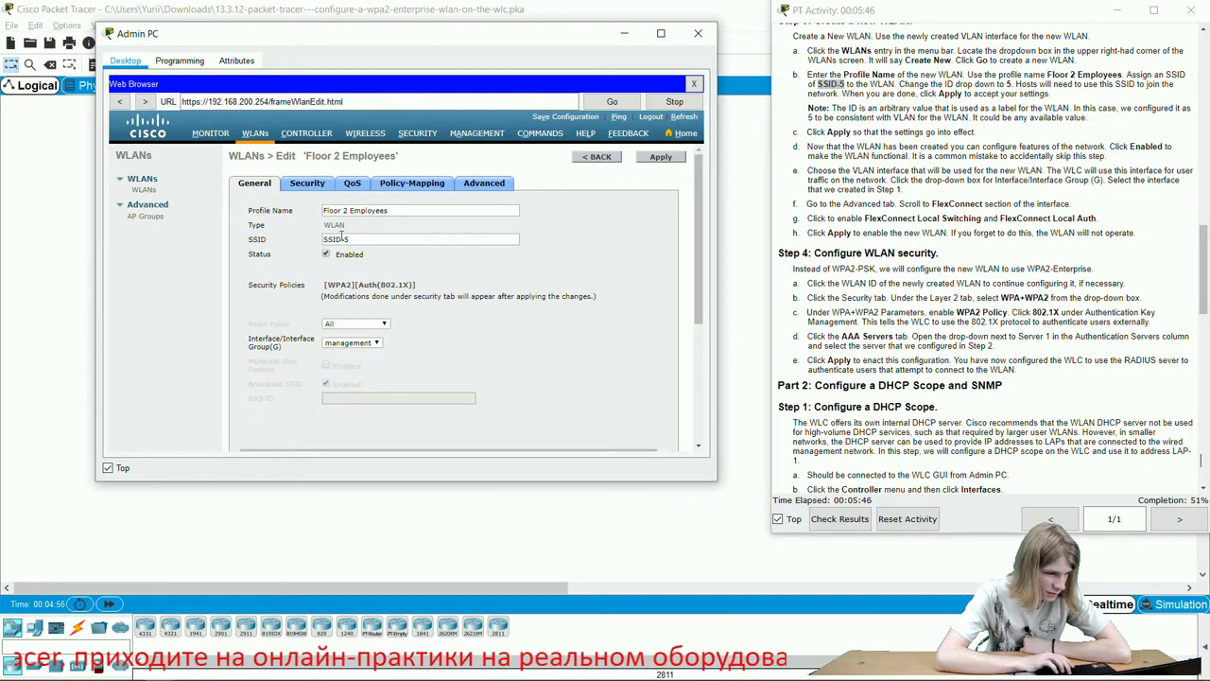
click(502, 187)
scroll(518, 390, down, 5)
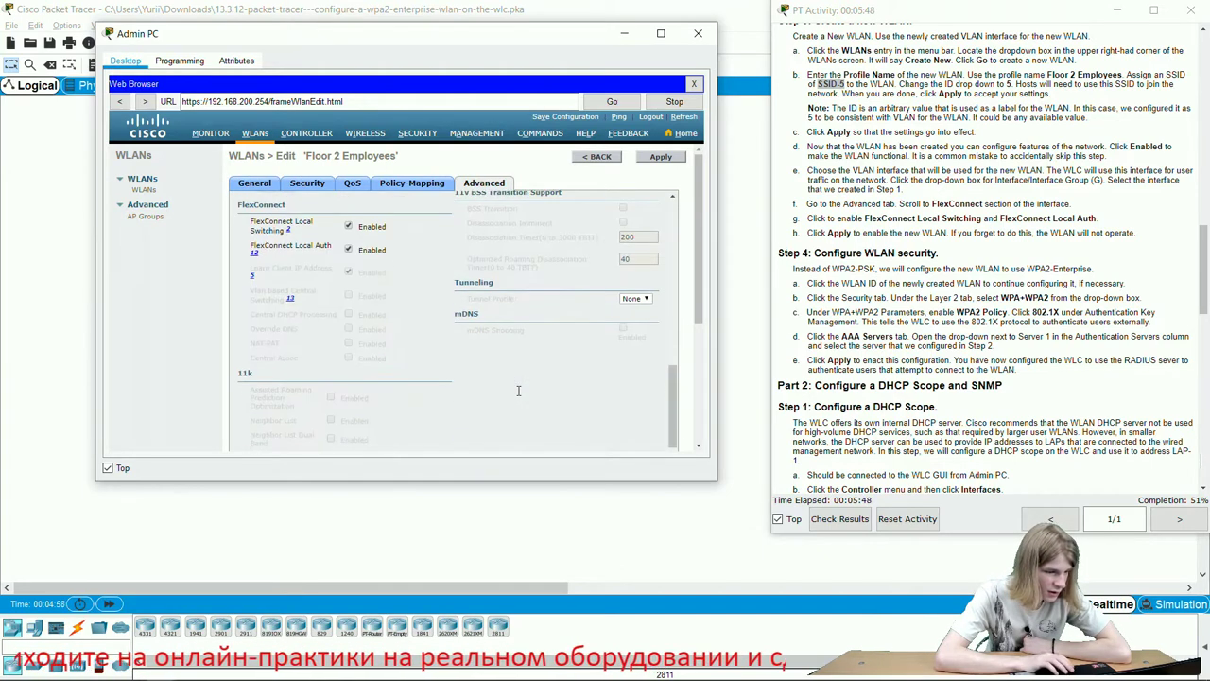
scroll(518, 390, up, 5)
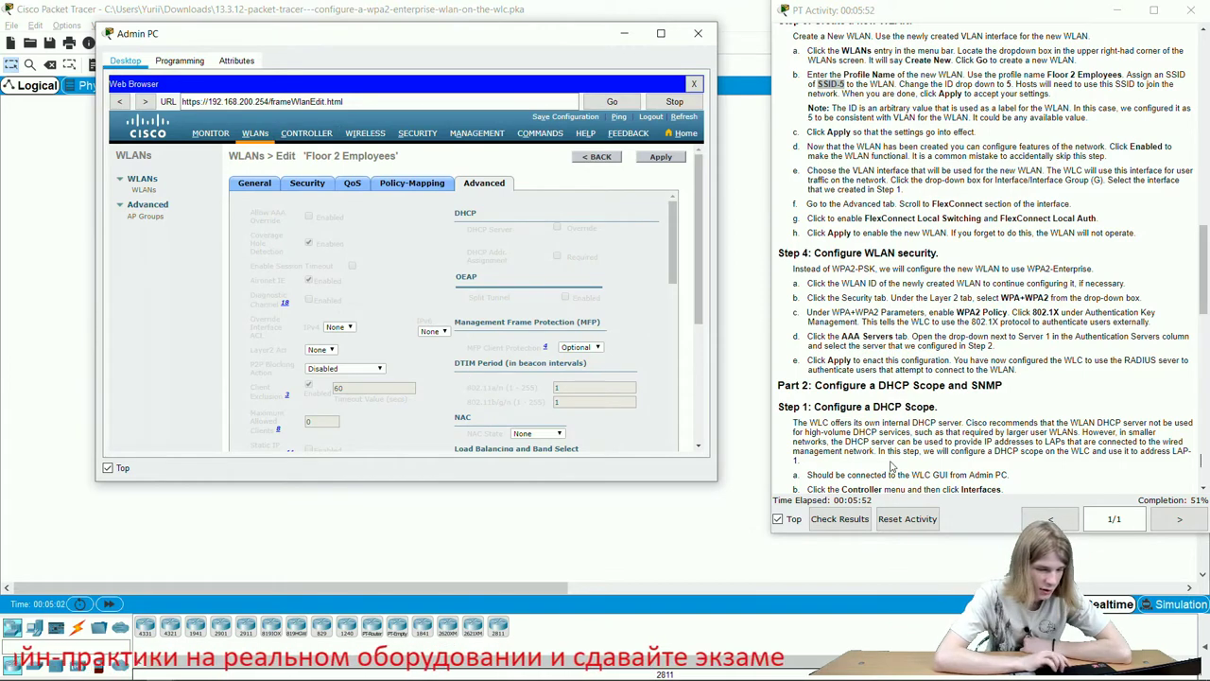
Check results and view the Assessment Items list with the Admin PC window beside it.
click(837, 519)
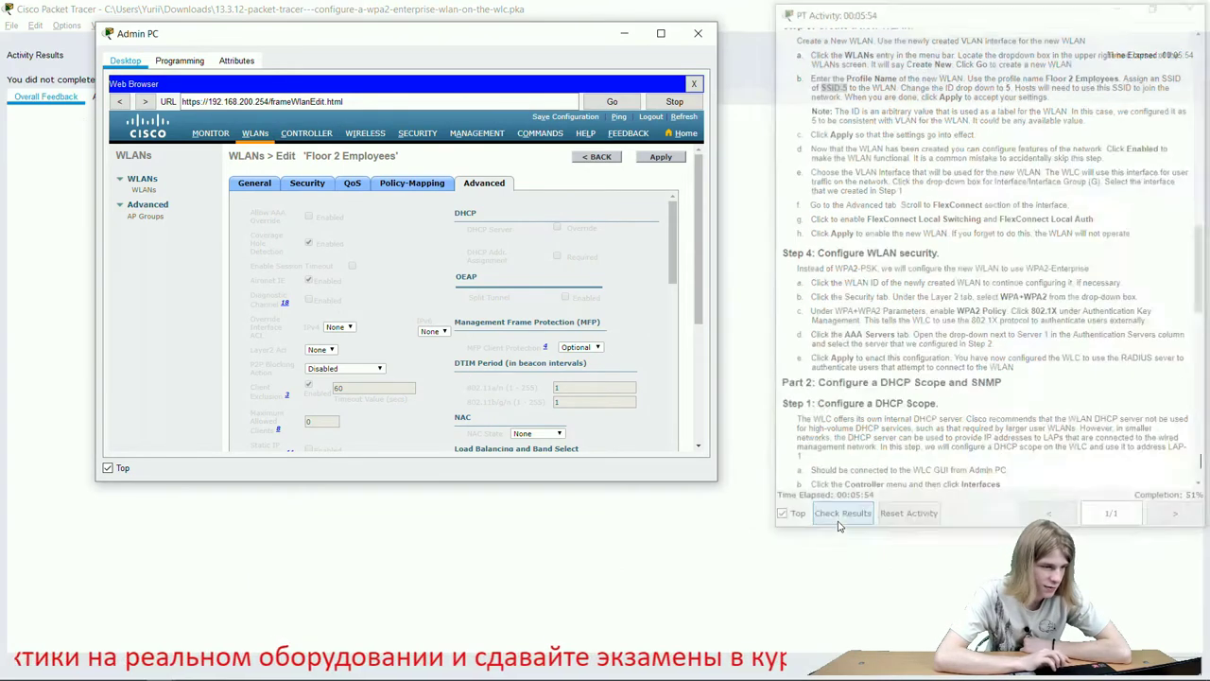
drag(362, 43, 512, 68)
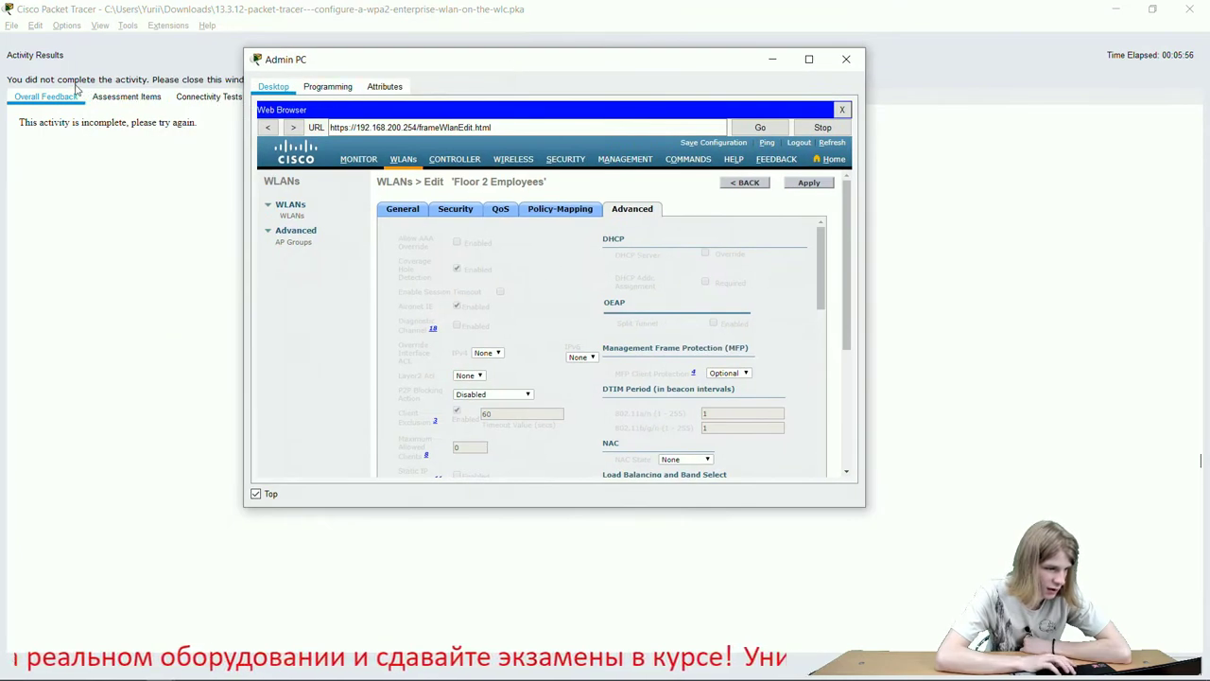
click(123, 96)
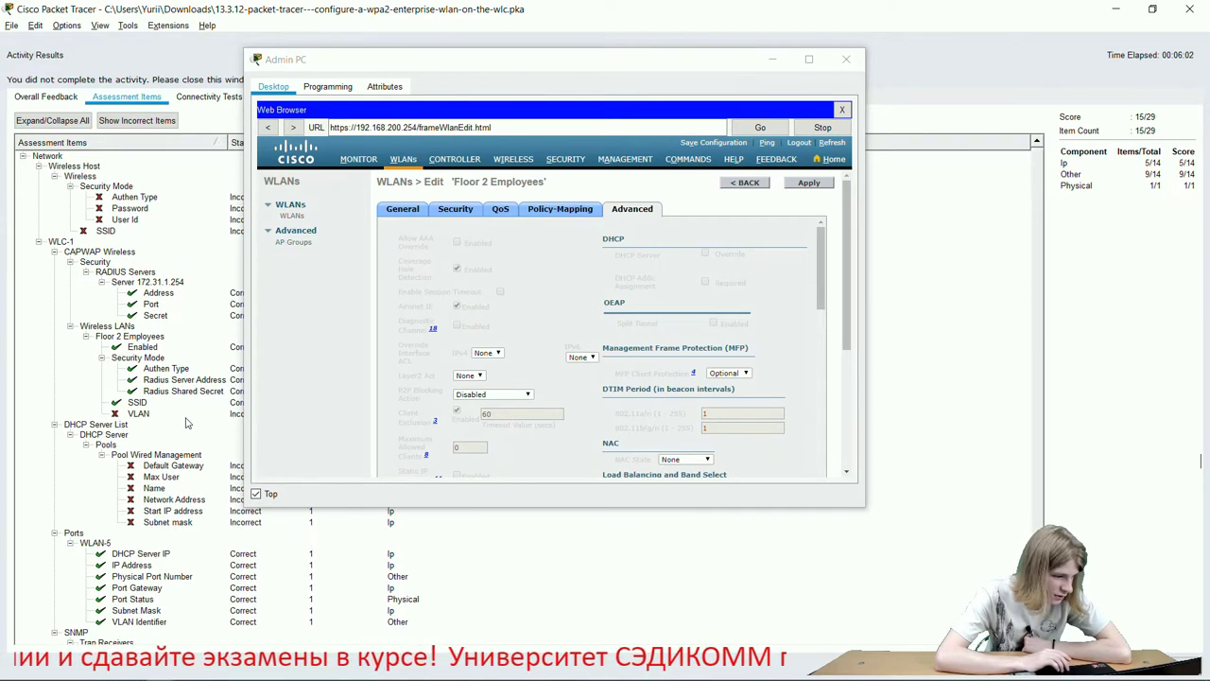
click(471, 72)
drag(470, 73, 397, 83)
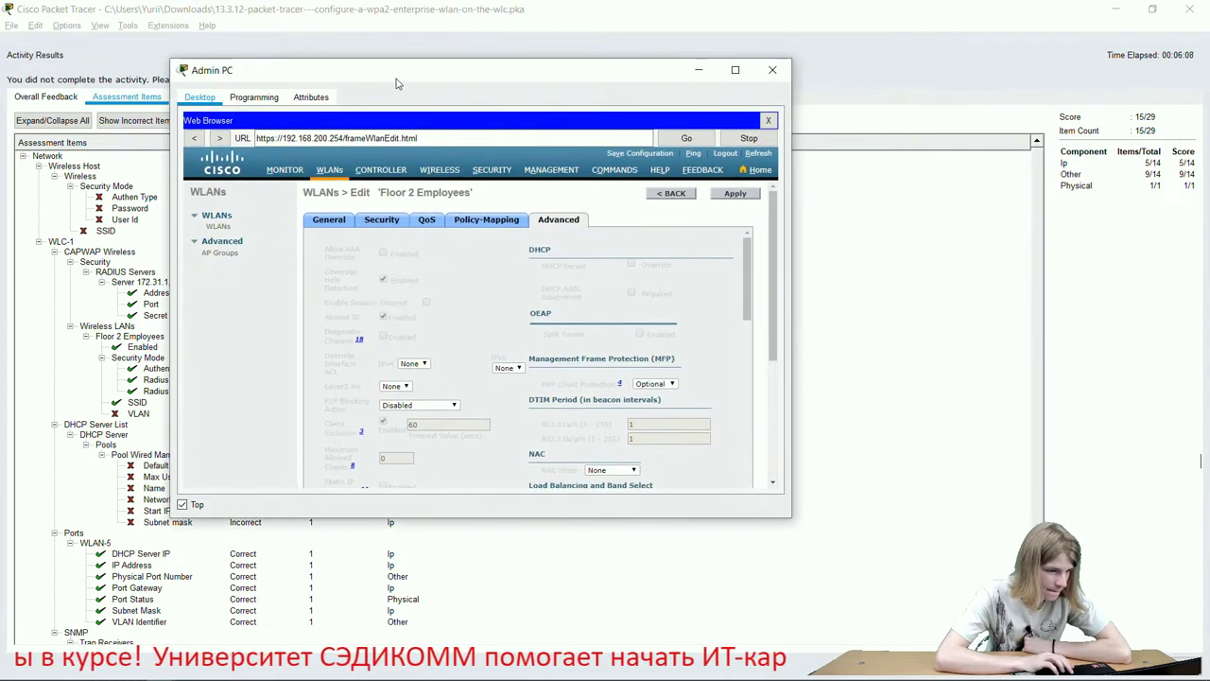
Return to the Floor 2 Employees WLAN's General settings by way of its Security tab.
click(397, 230)
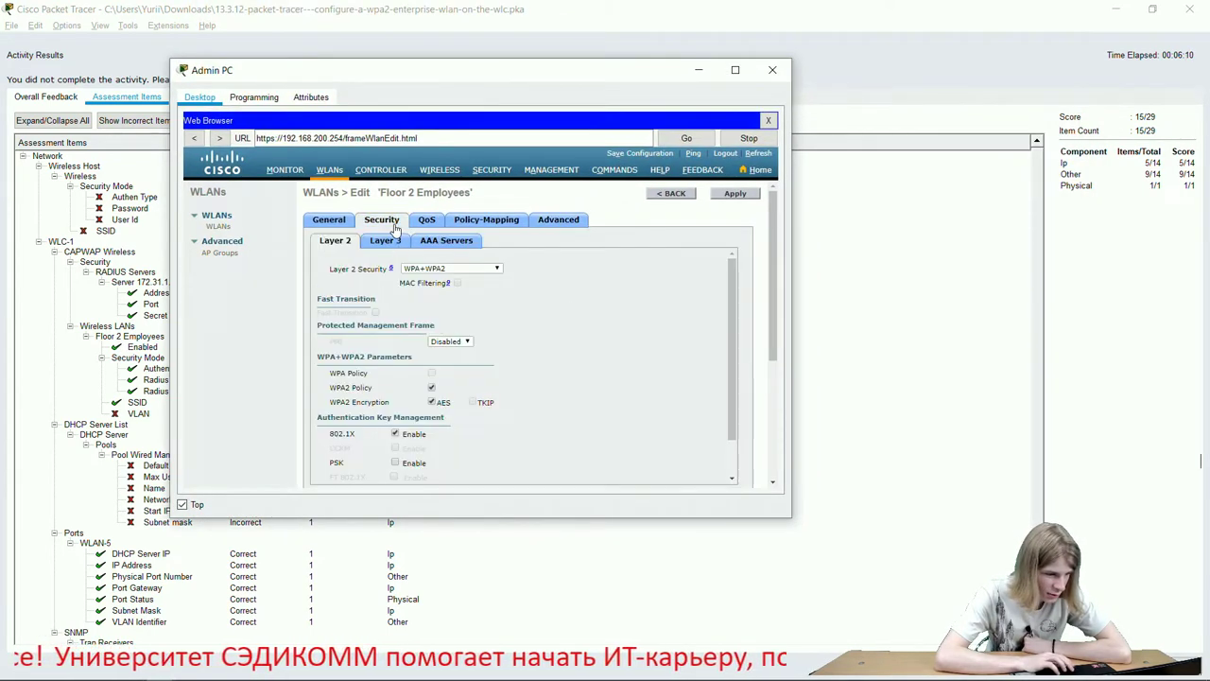
scroll(488, 312, down, 1)
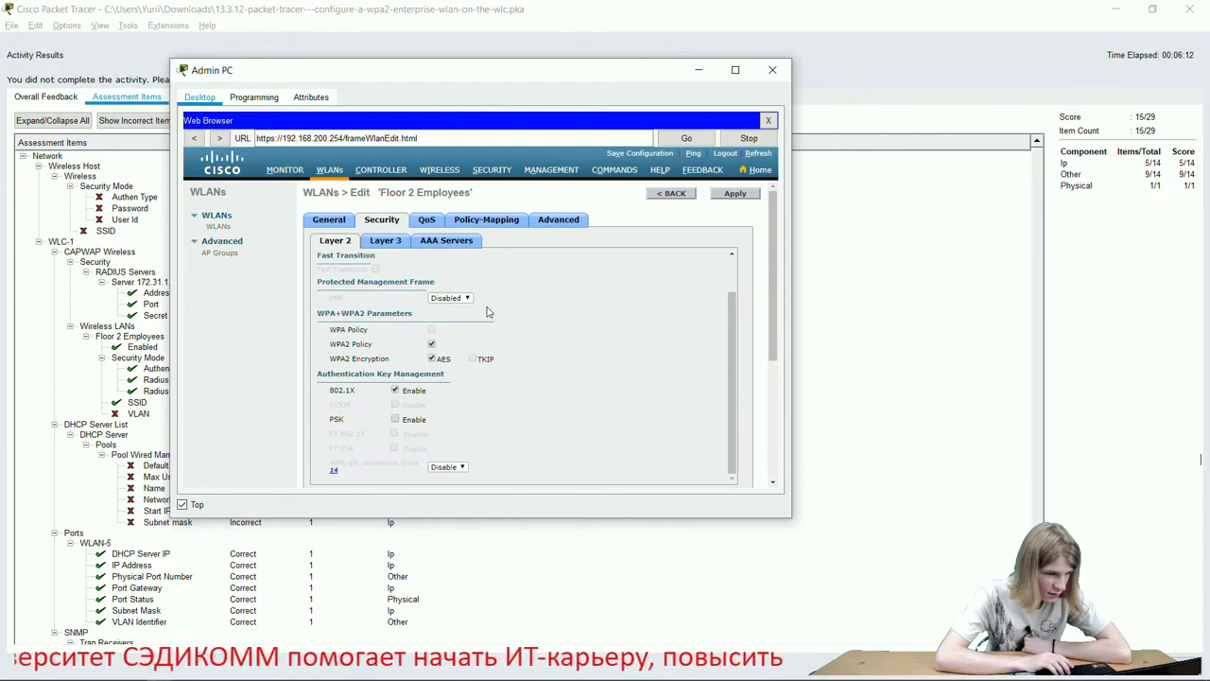
scroll(488, 312, up, 2)
click(328, 220)
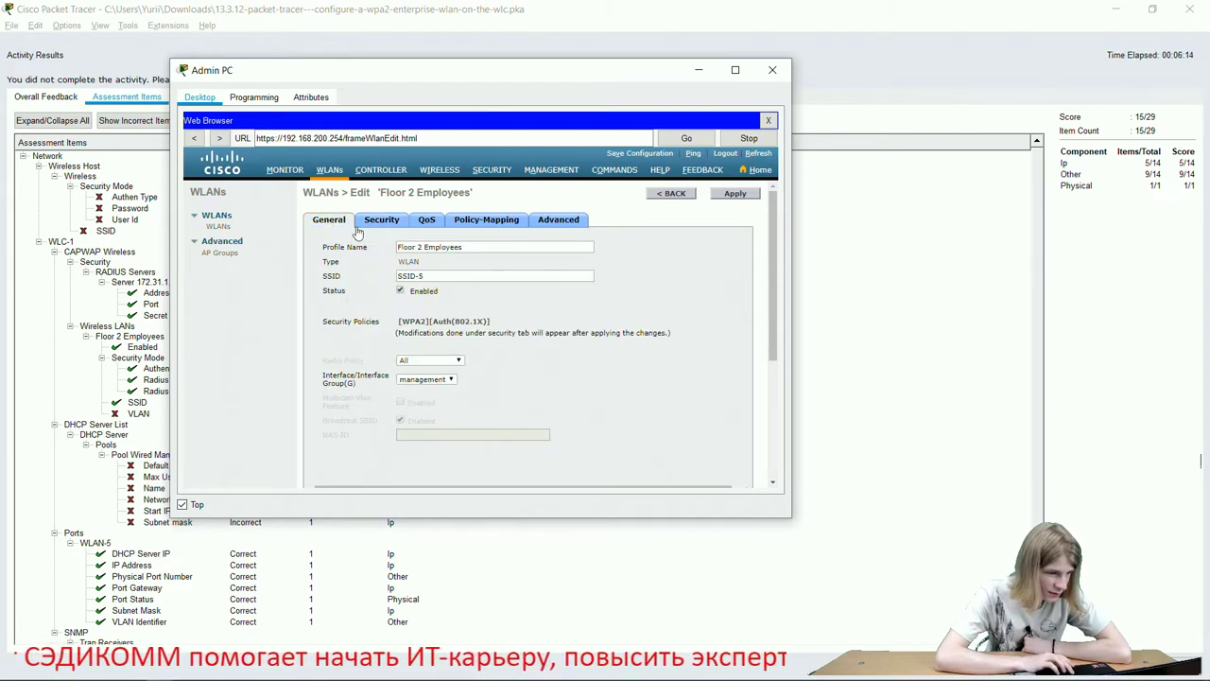
Set the Floor 2 Employees WLAN interface to WLAN-5, apply and confirm, then close Activity Results.
click(435, 380)
click(433, 398)
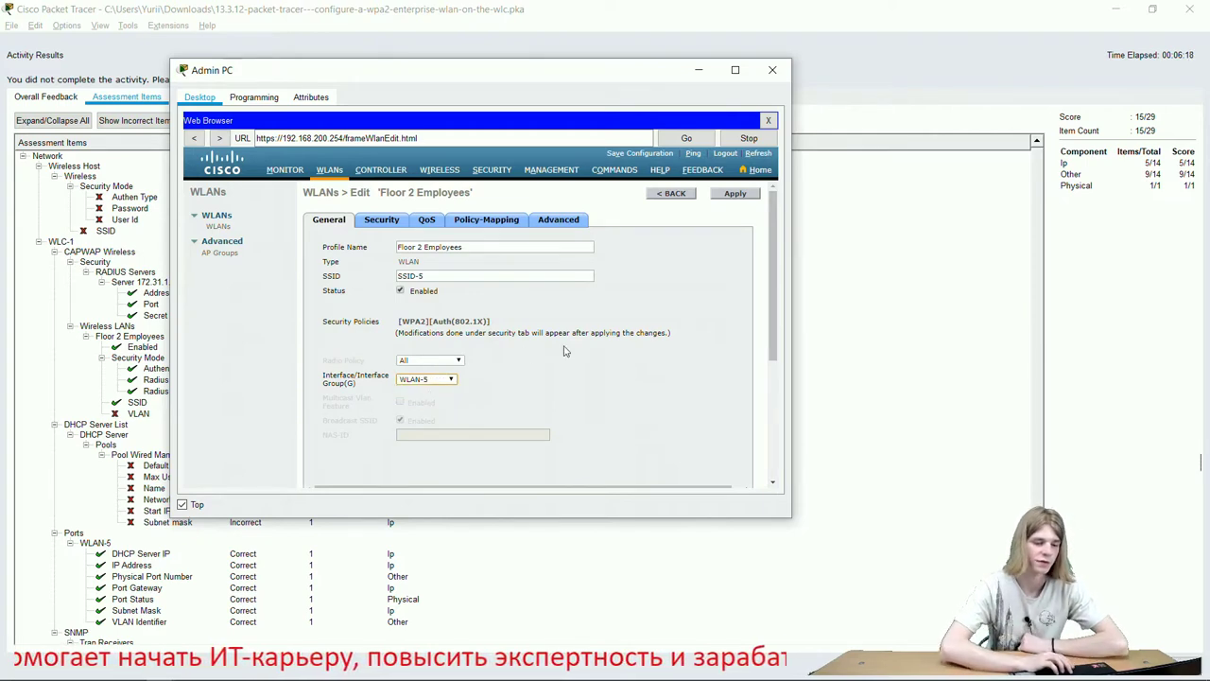
click(745, 198)
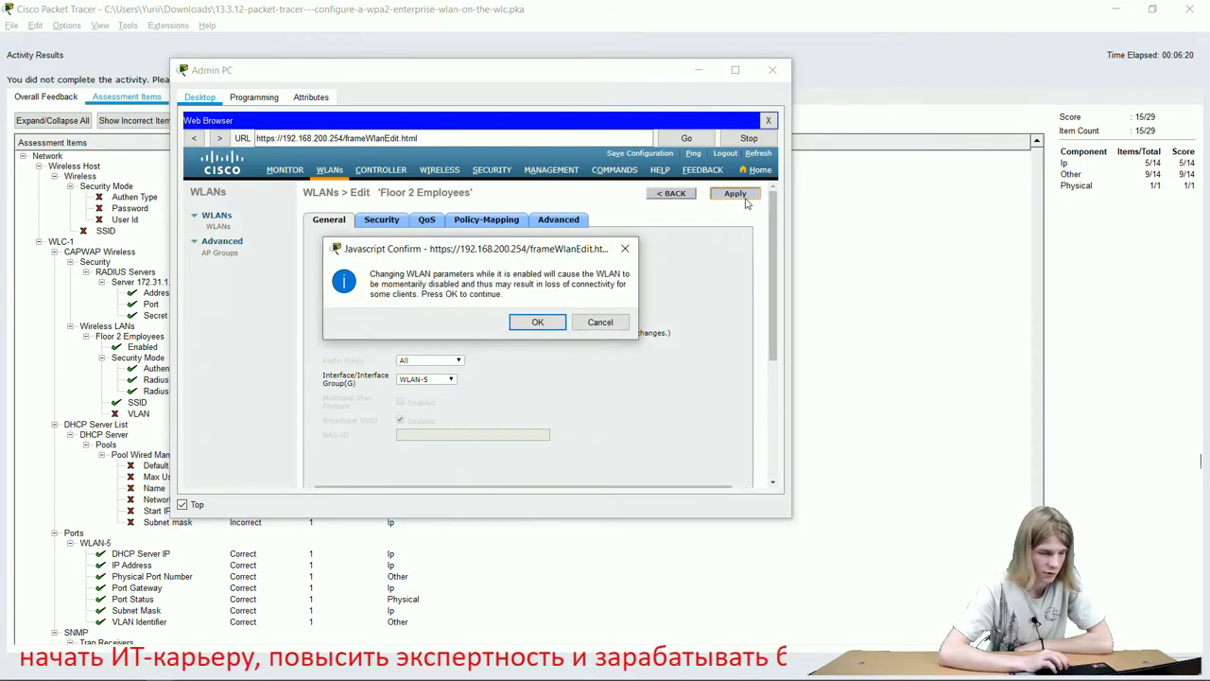
click(537, 322)
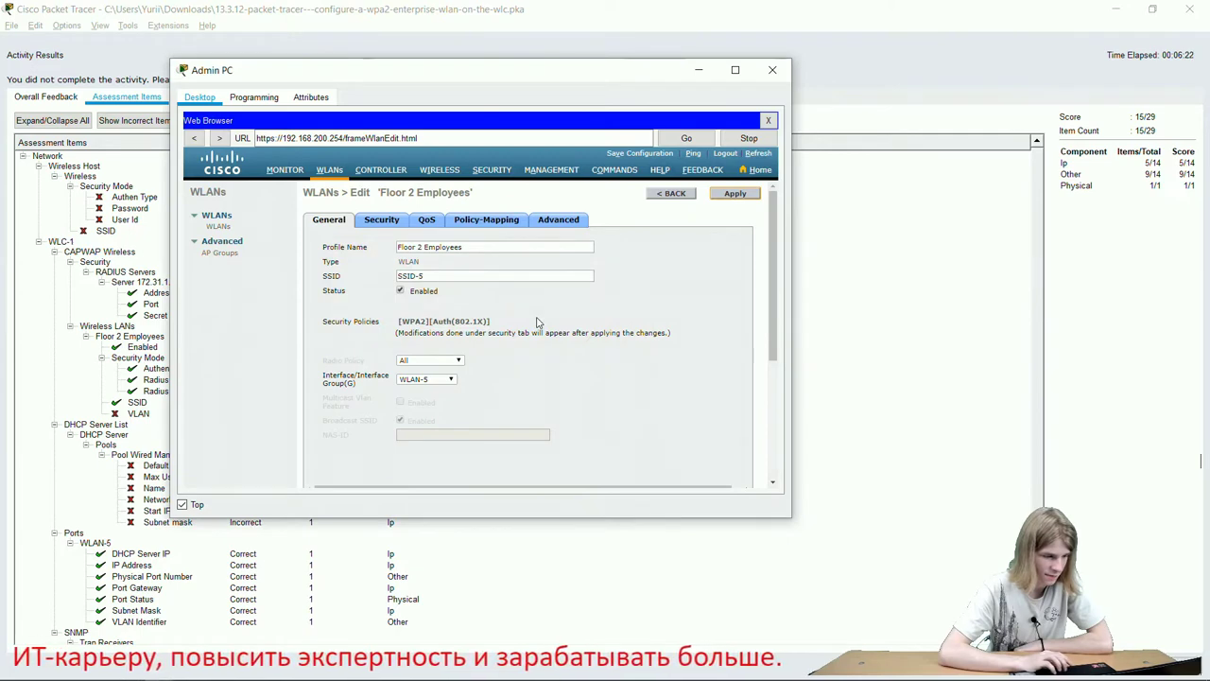
click(870, 262)
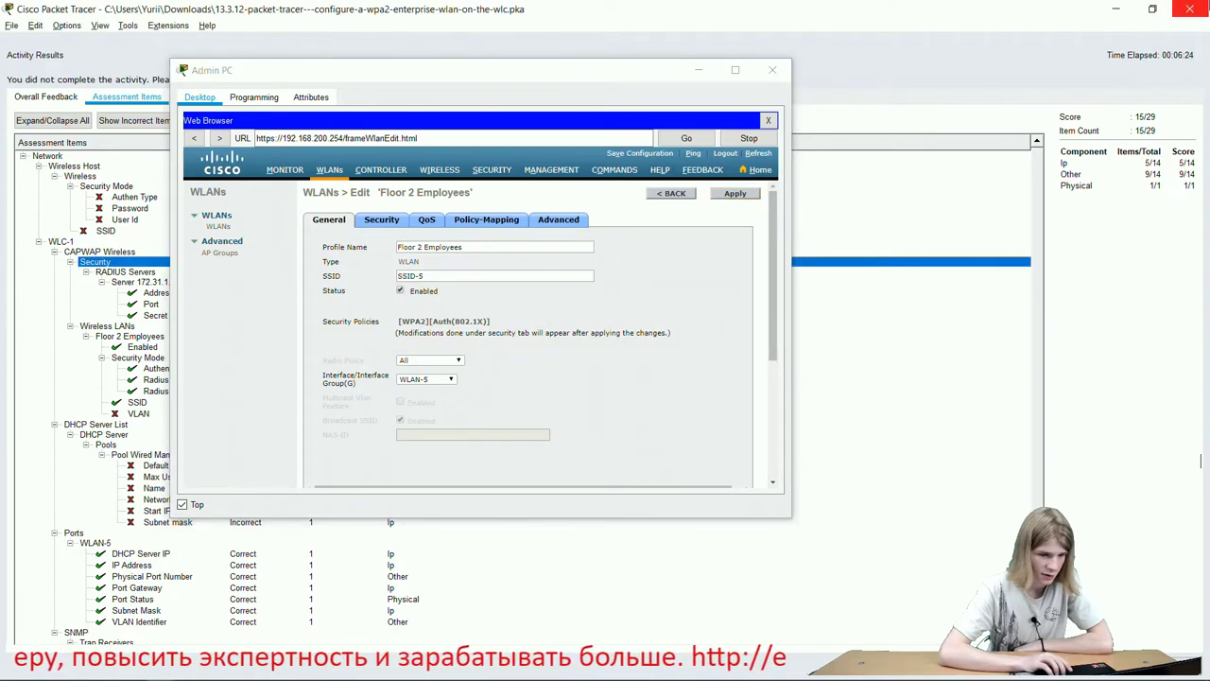
click(1201, 7)
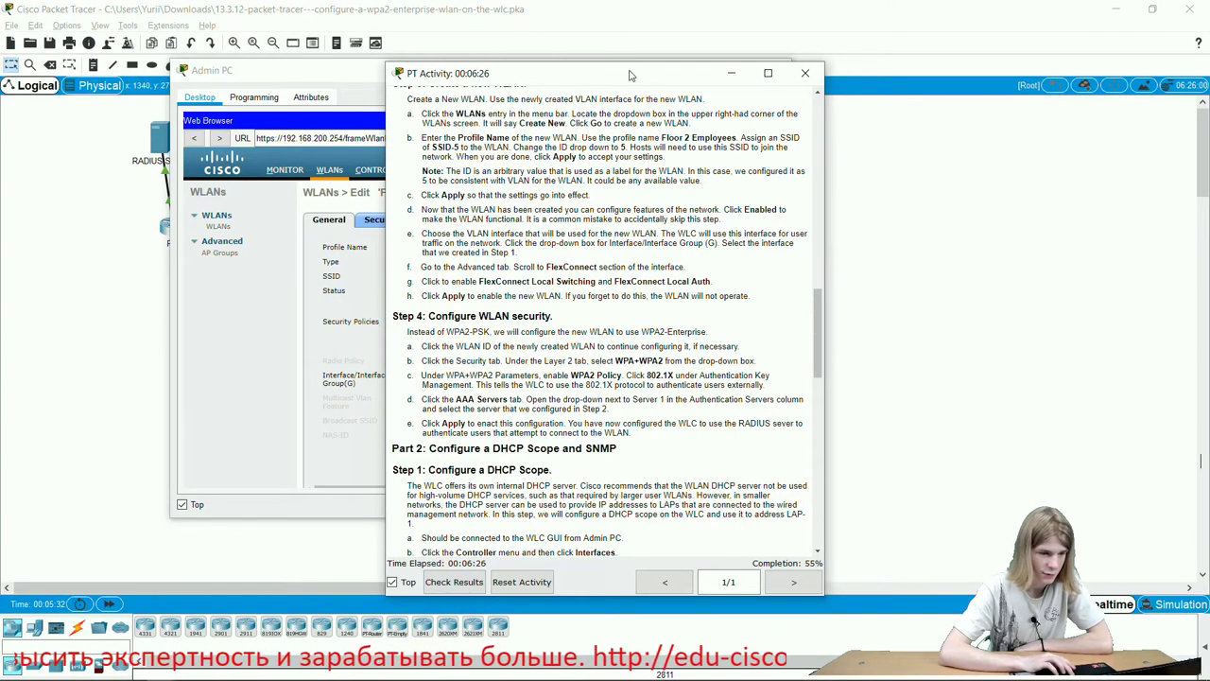
Place the instructions at Part 2 Step 1 beside the browser and open the WLC CONTROLLER section.
drag(624, 76, 1009, 14)
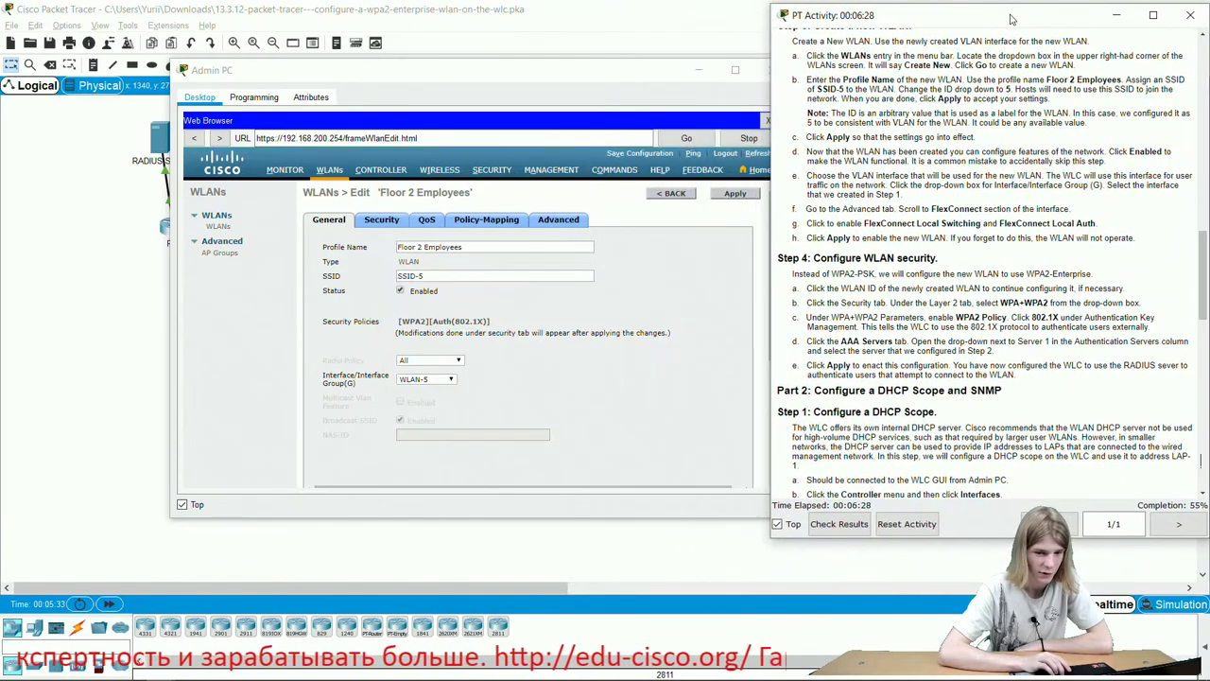
drag(454, 84, 427, 76)
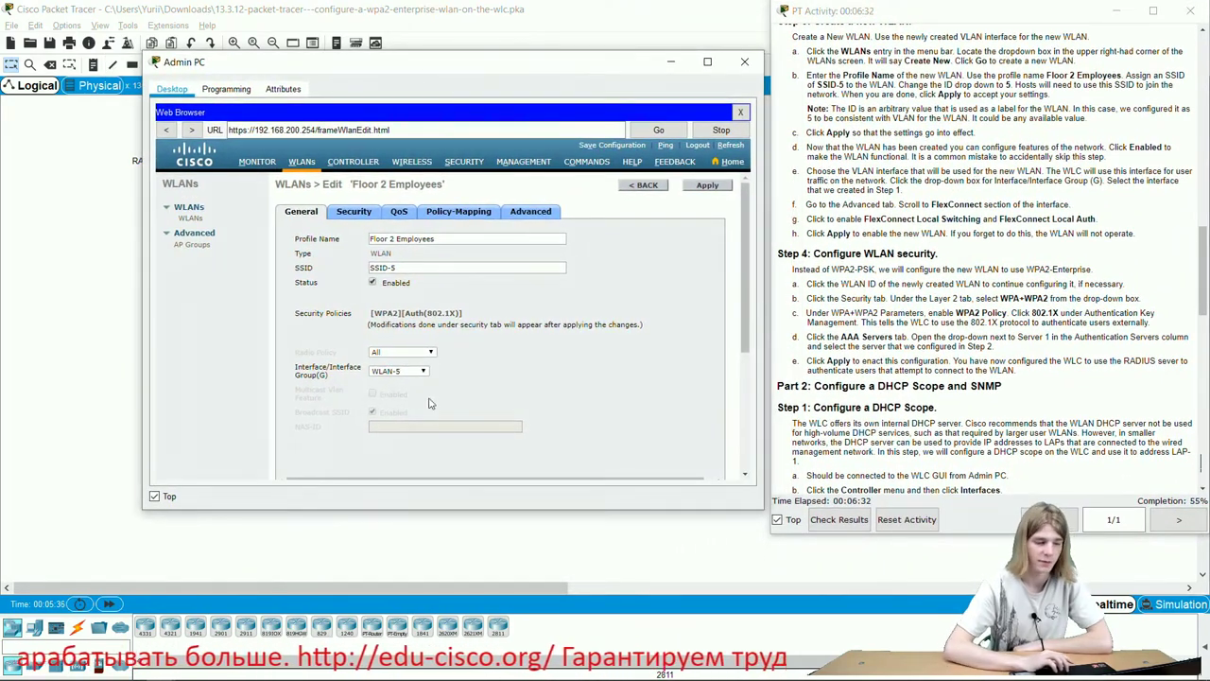
scroll(963, 352, down, 2)
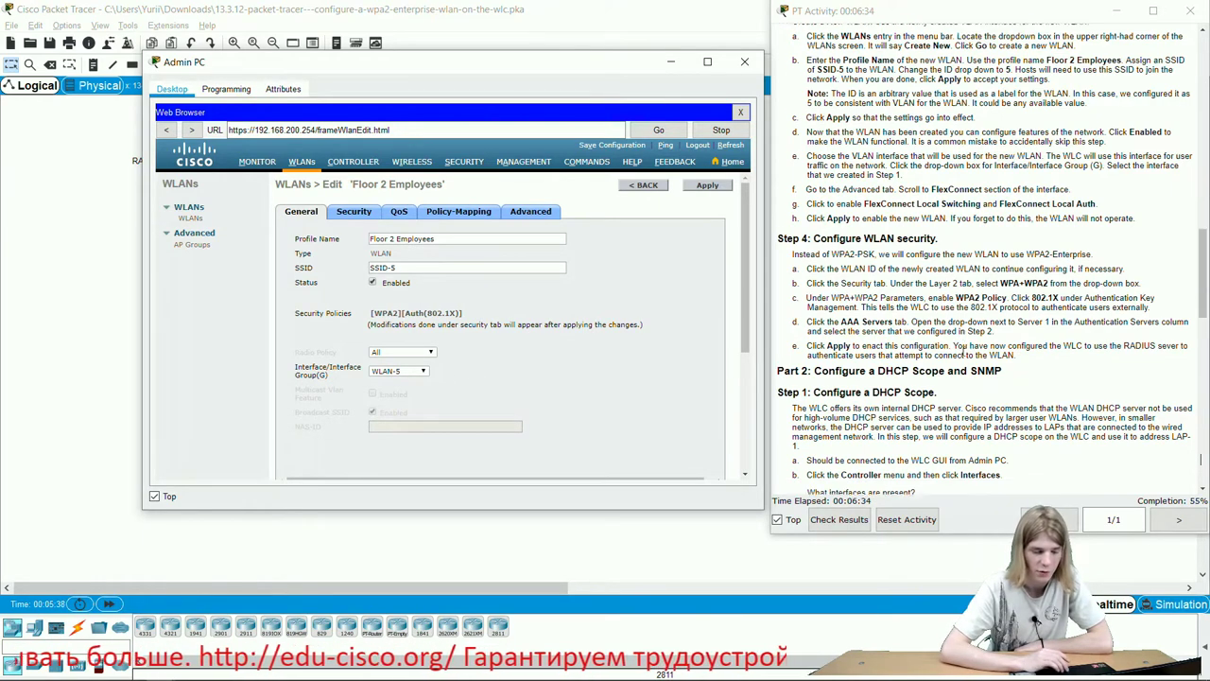
scroll(1060, 396, up, 5)
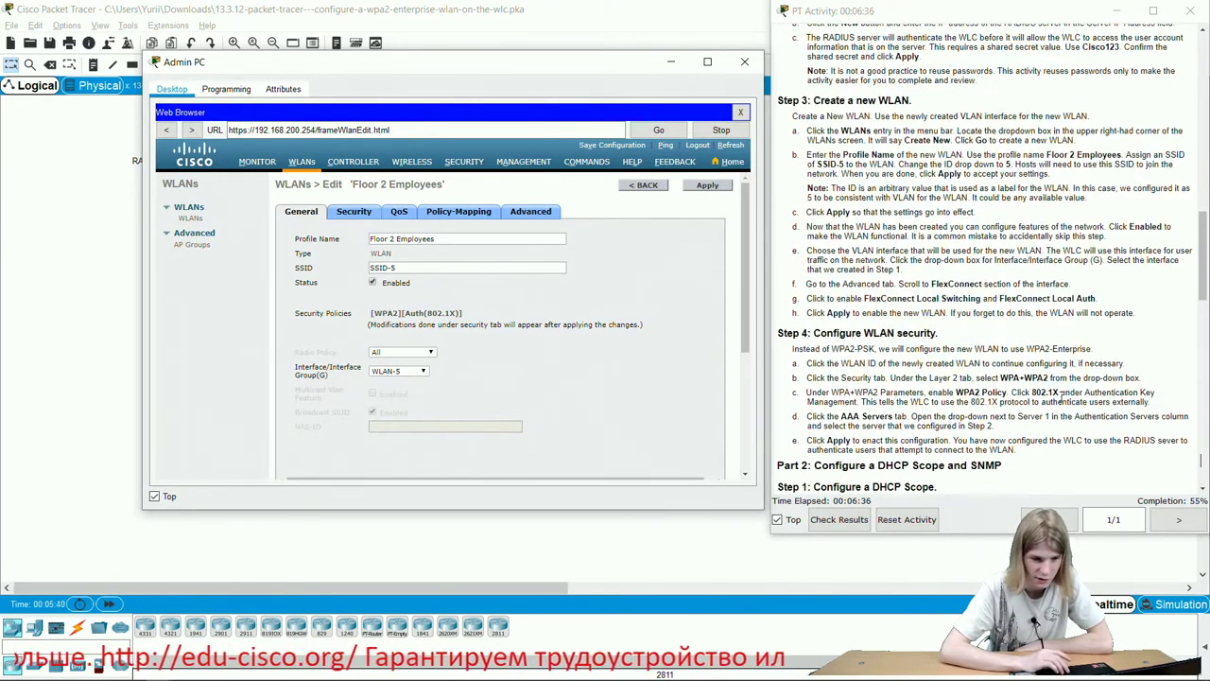
scroll(1061, 396, down, 4)
scroll(1060, 396, down, 5)
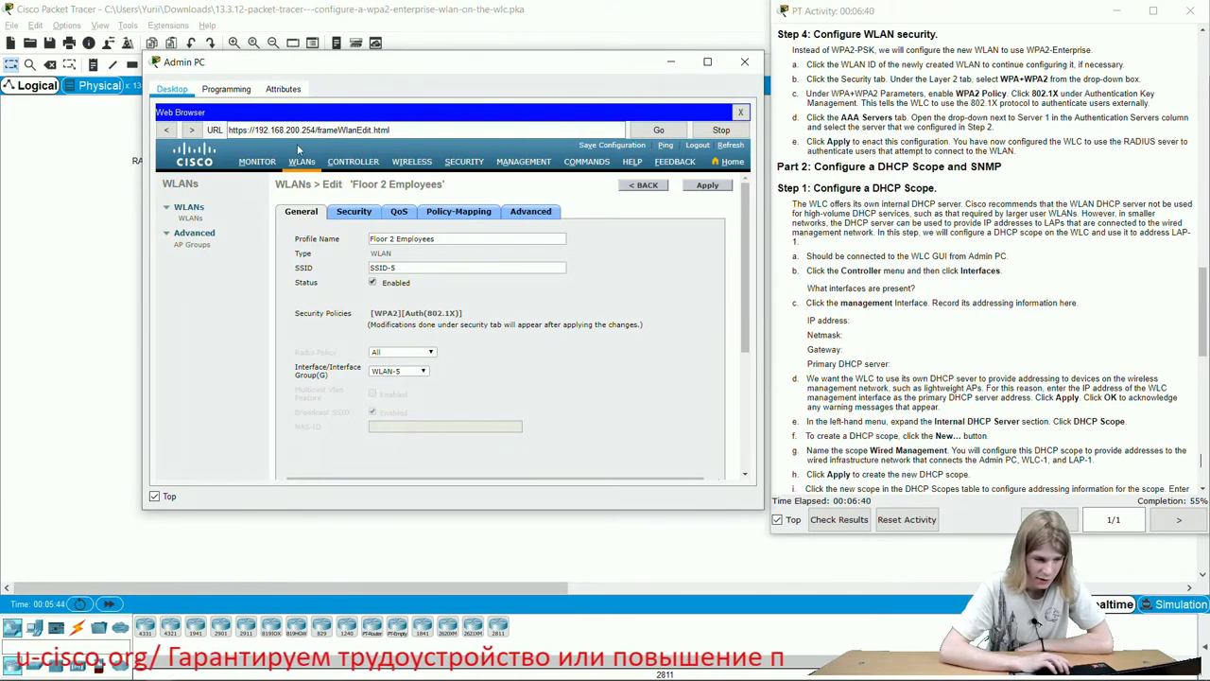
click(362, 167)
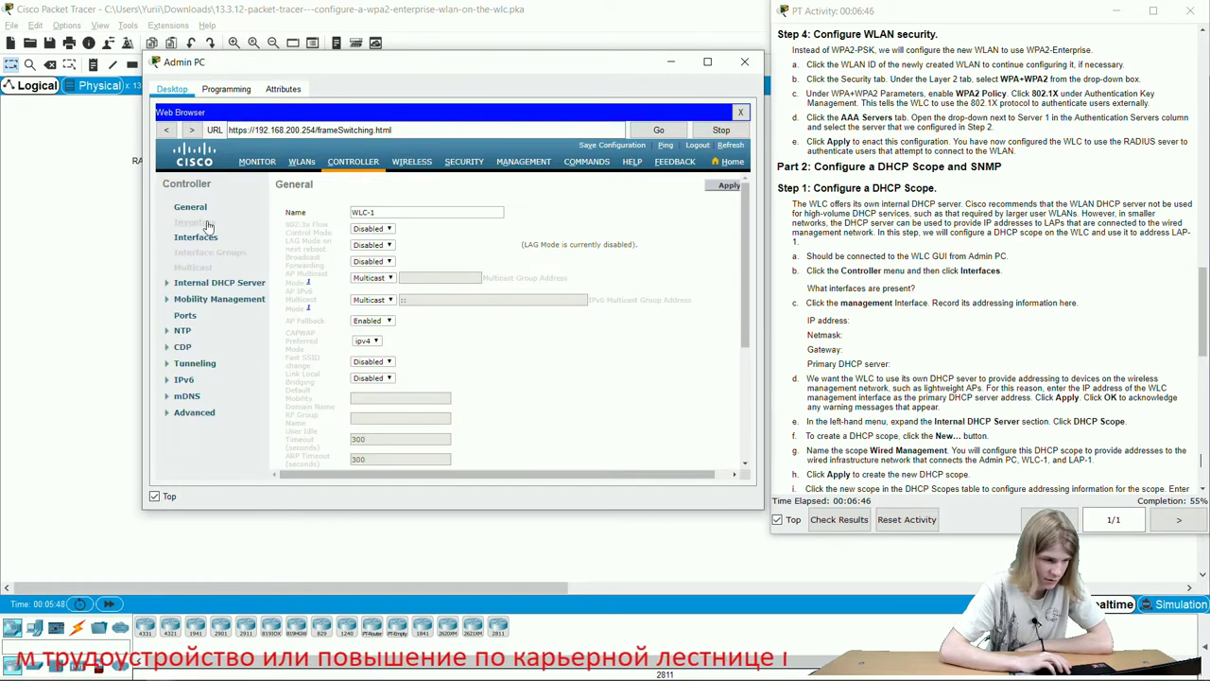
Open the management interface's settings and compare its IP 192.168.200.254 with the addressing table.
click(205, 237)
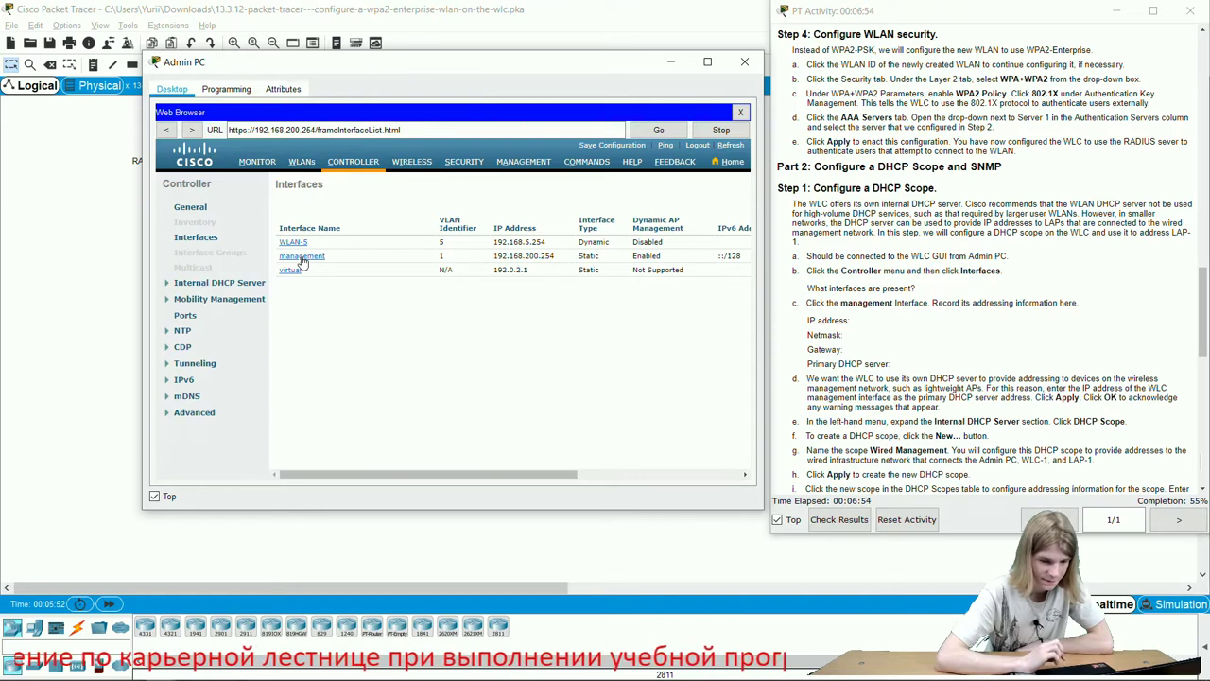
click(302, 257)
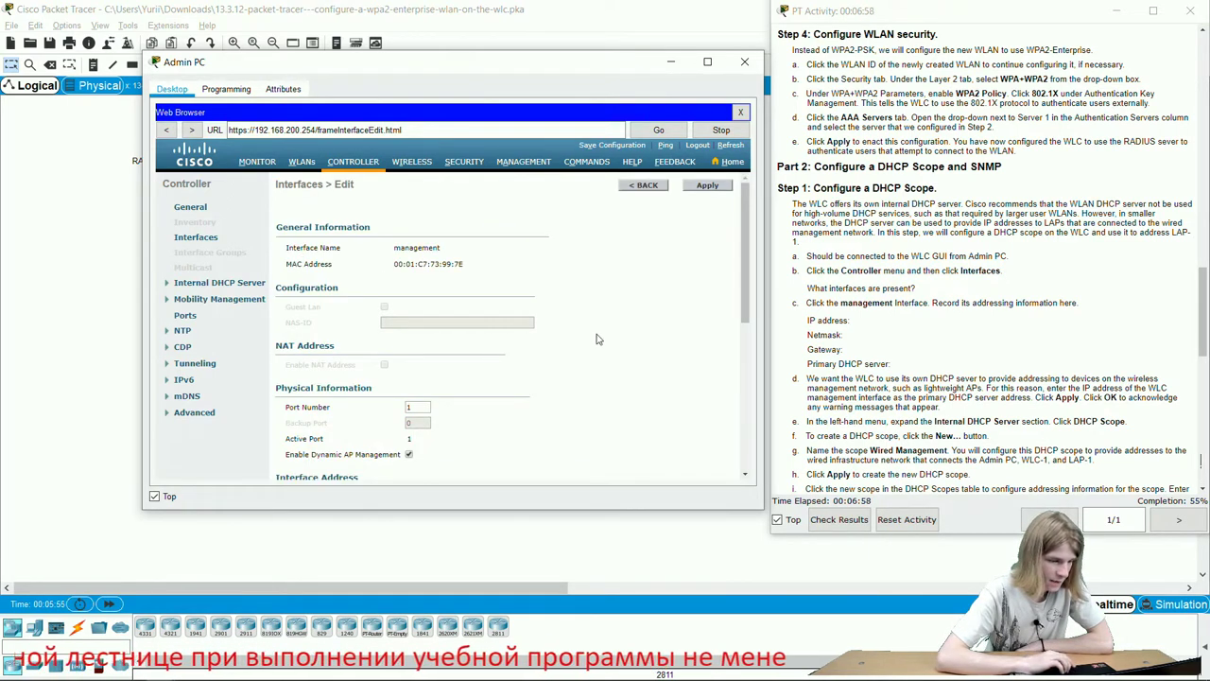
scroll(600, 339, down, 5)
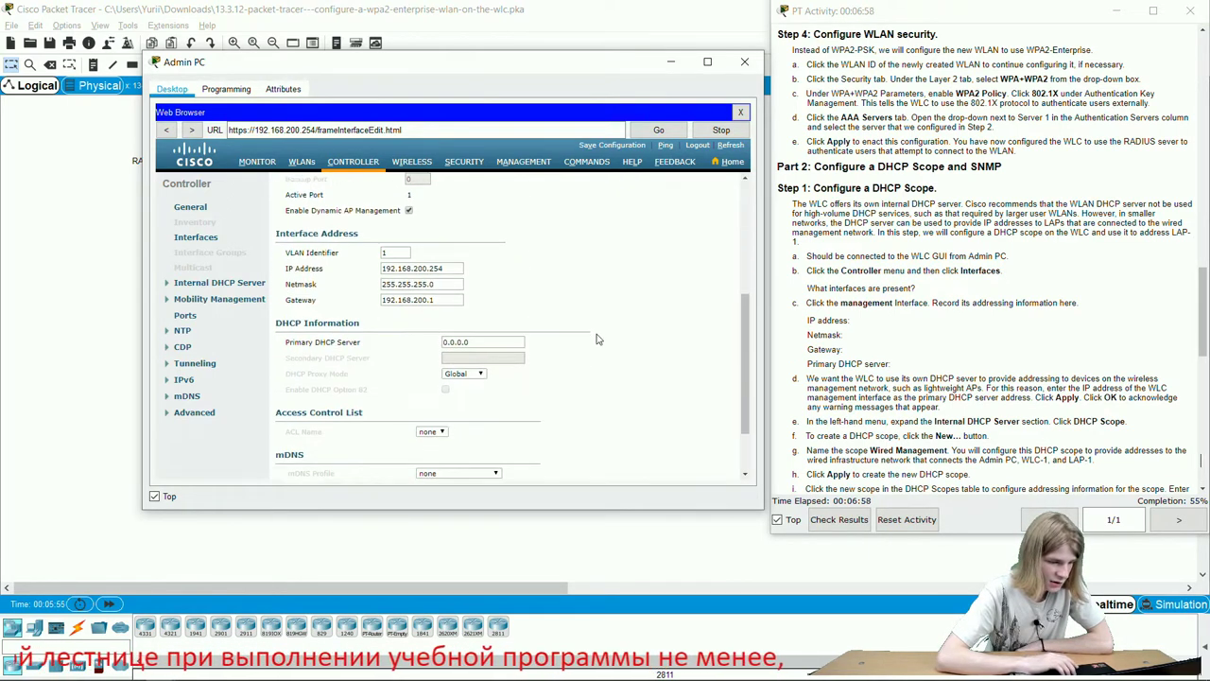
triple_click(446, 264)
click(518, 282)
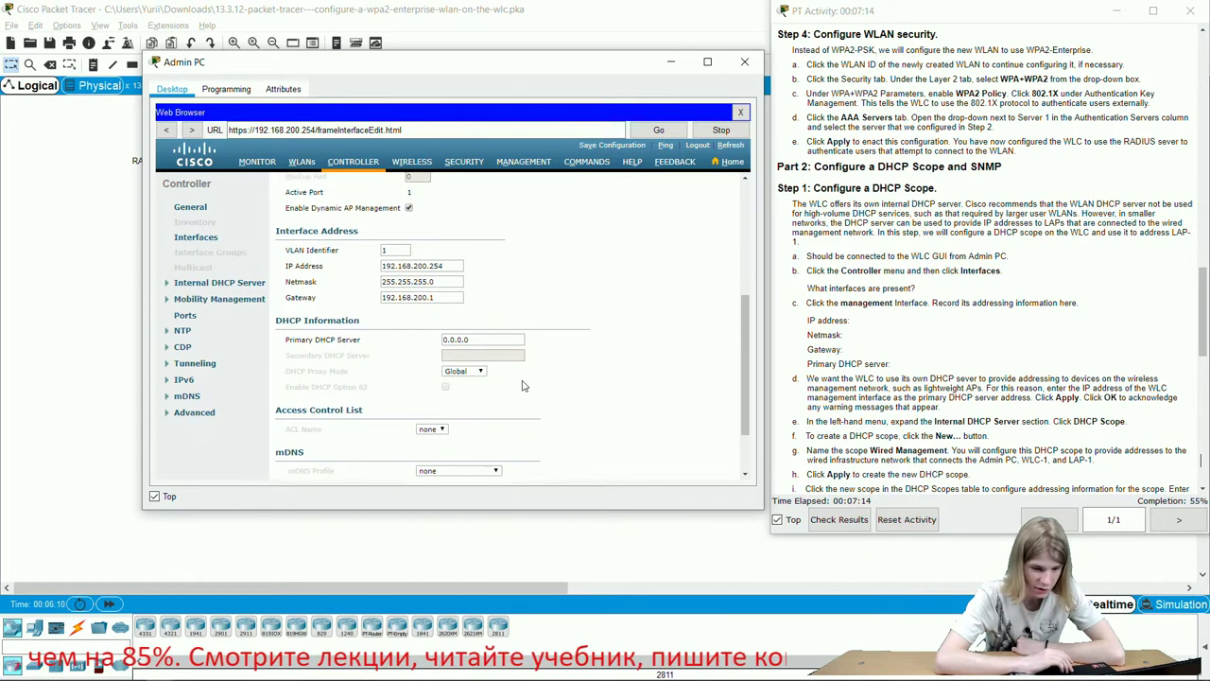
scroll(524, 386, down, 1)
scroll(715, 316, up, 5)
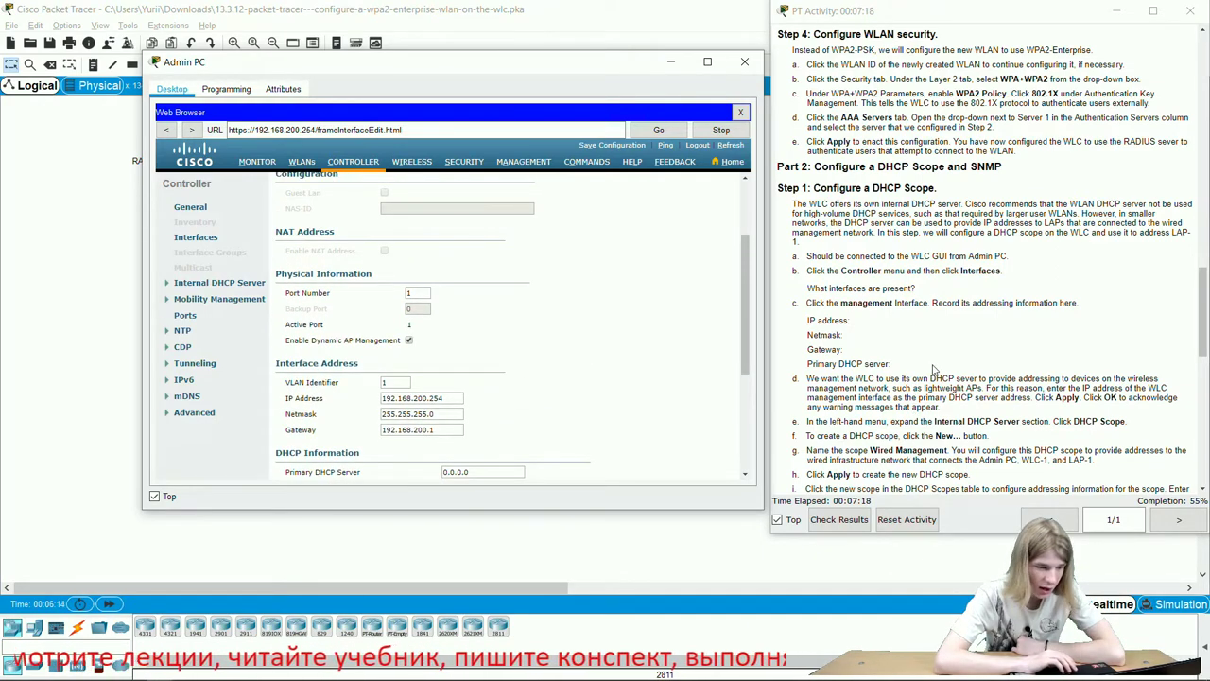
scroll(572, 374, down, 1)
scroll(1056, 267, up, 15)
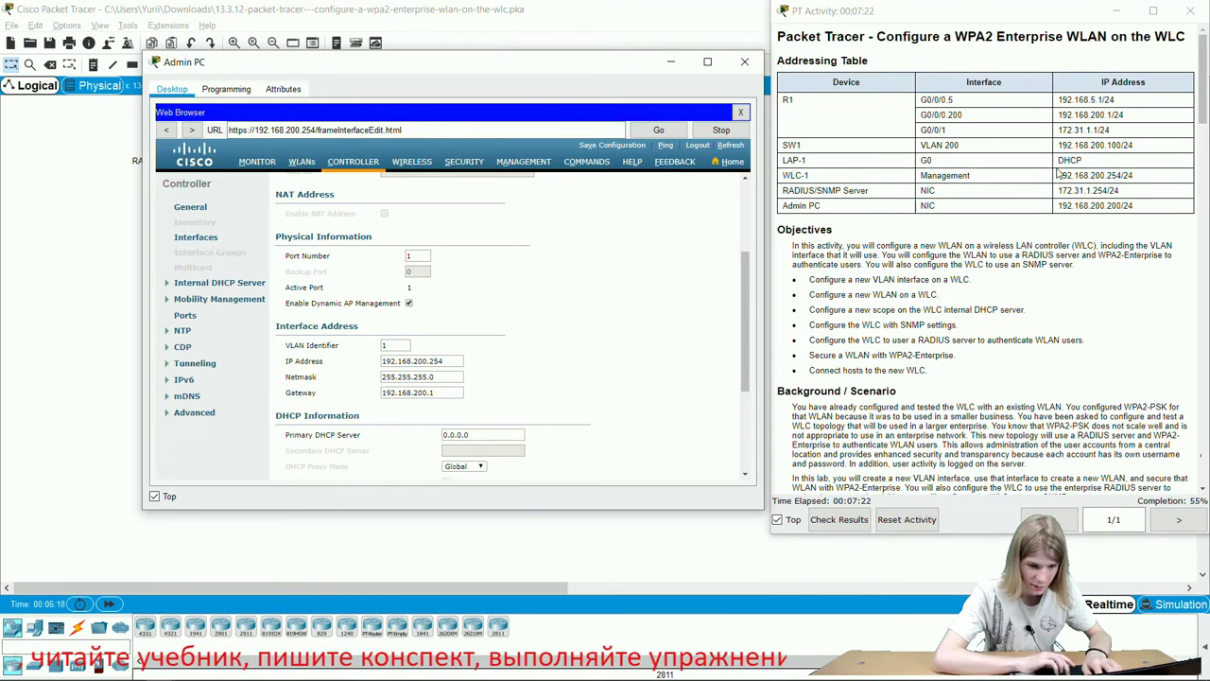
Paste WLC-1's address 192.168.200.254 as primary DHCP server and apply, accepting both warnings.
drag(1059, 178, 1123, 174)
key(ctrl+c)
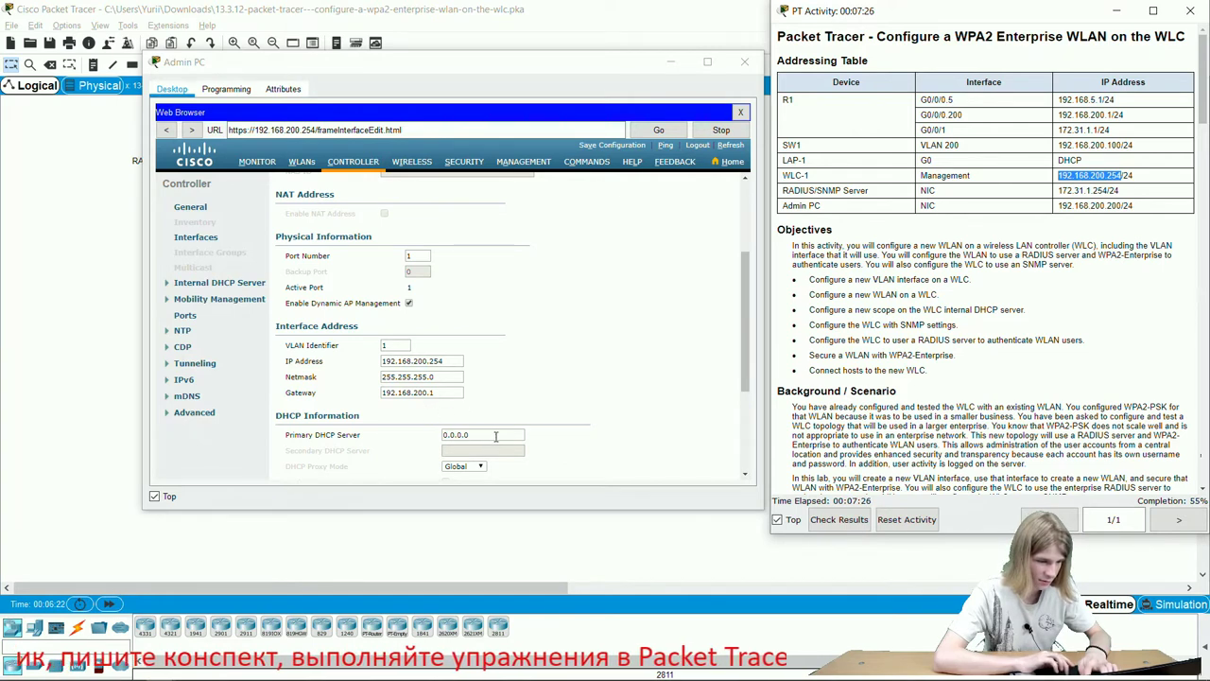
drag(499, 433, 442, 430)
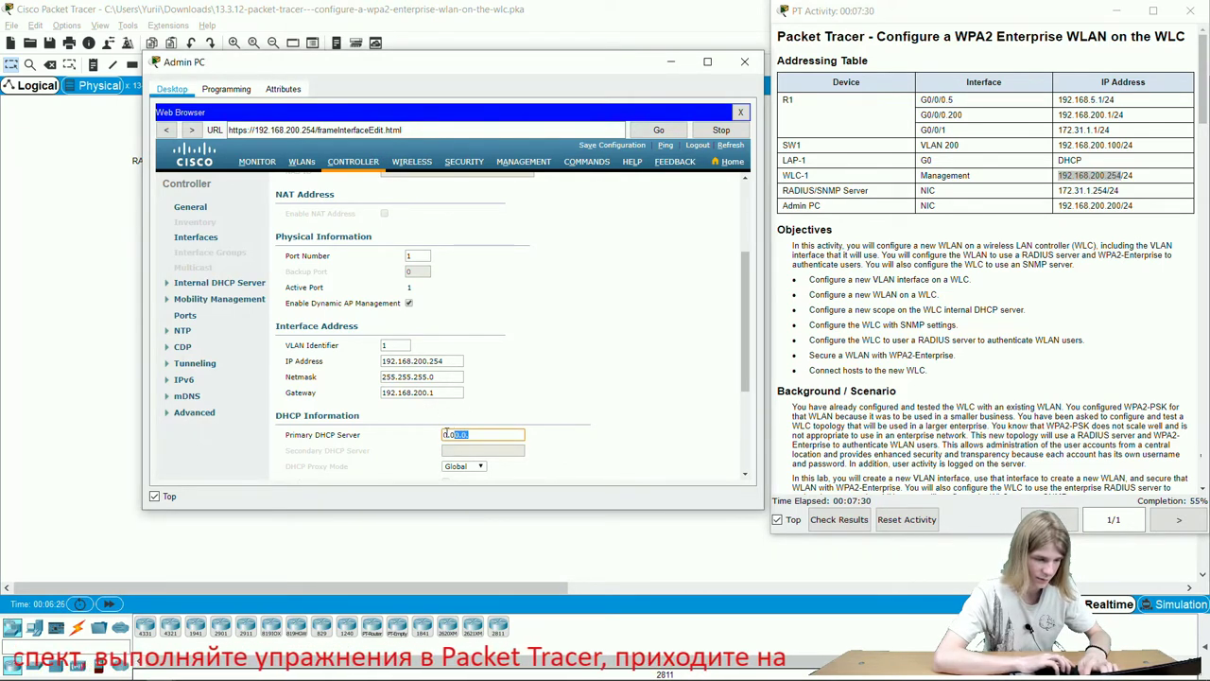
key(ctrl+v)
scroll(638, 401, down, 3)
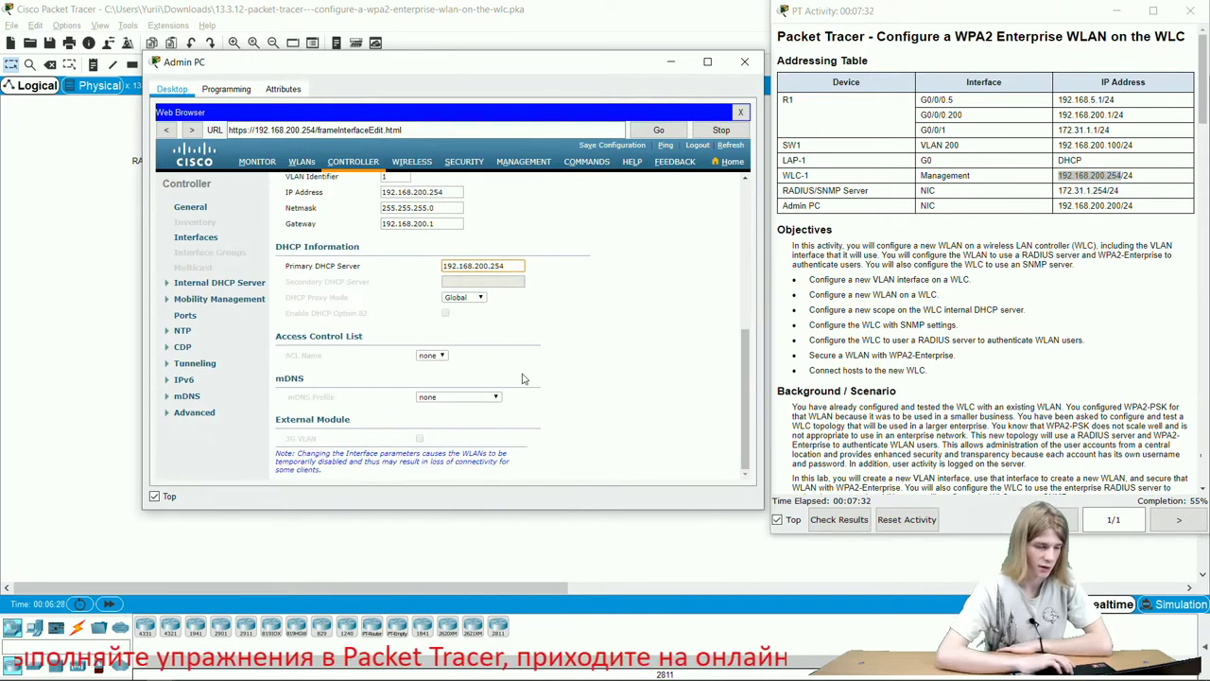
scroll(525, 378, up, 5)
click(704, 187)
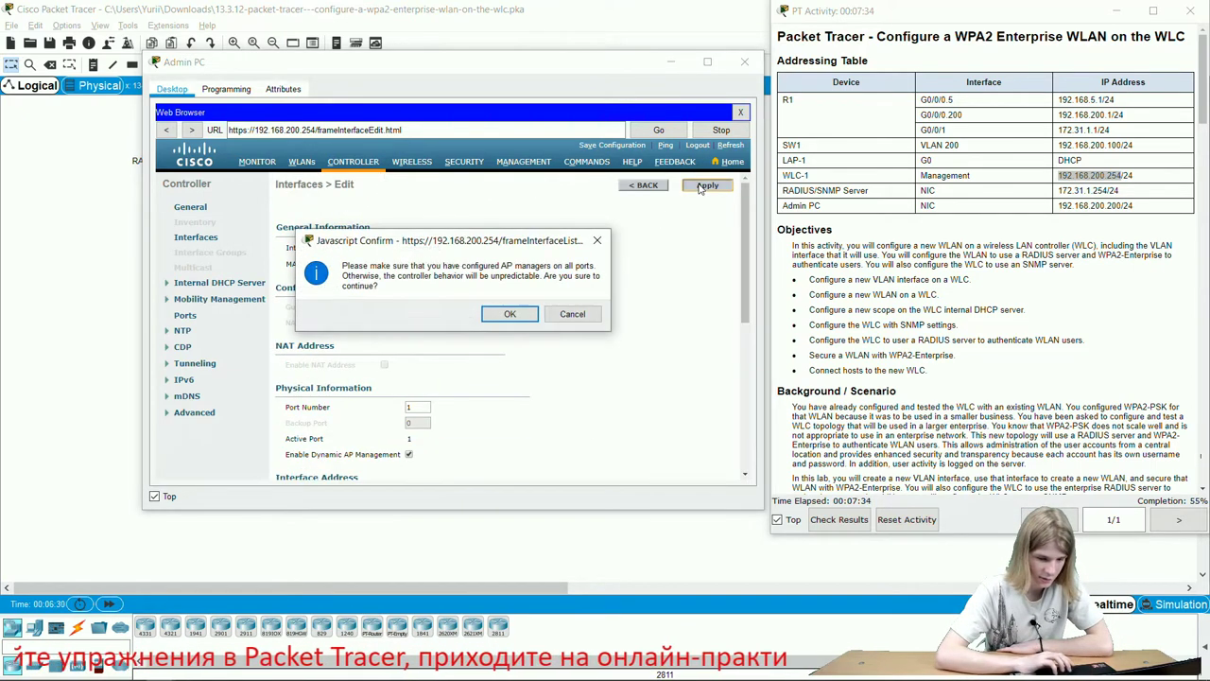
click(523, 315)
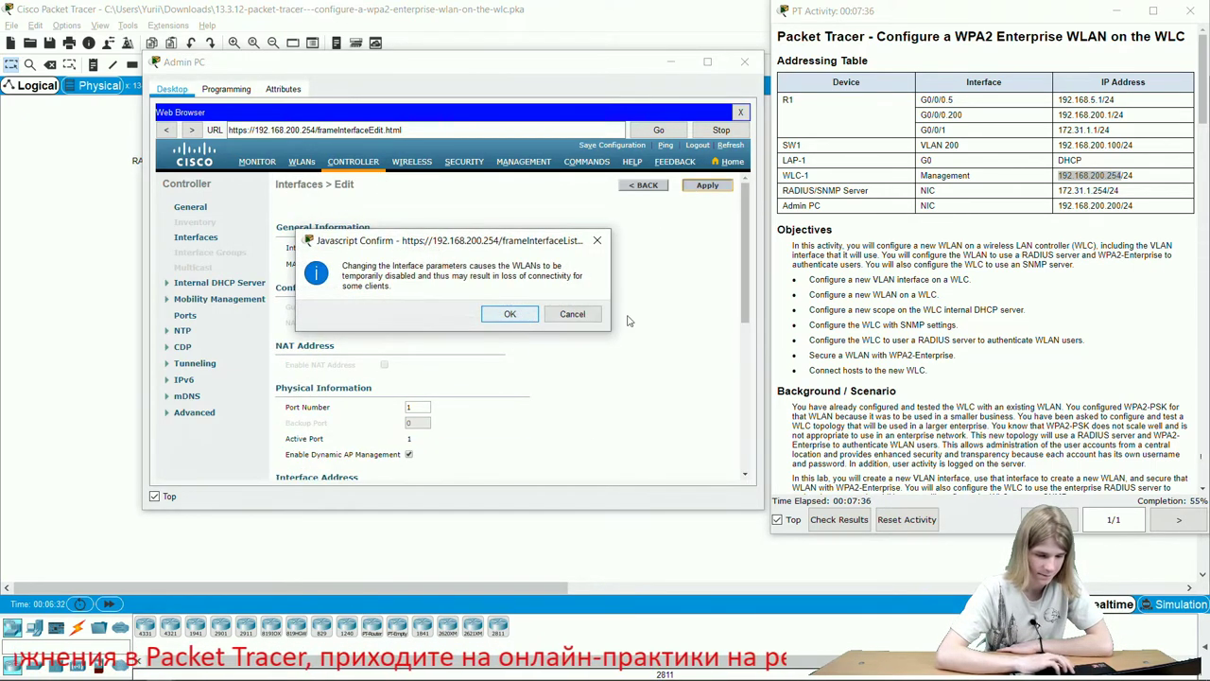
click(511, 314)
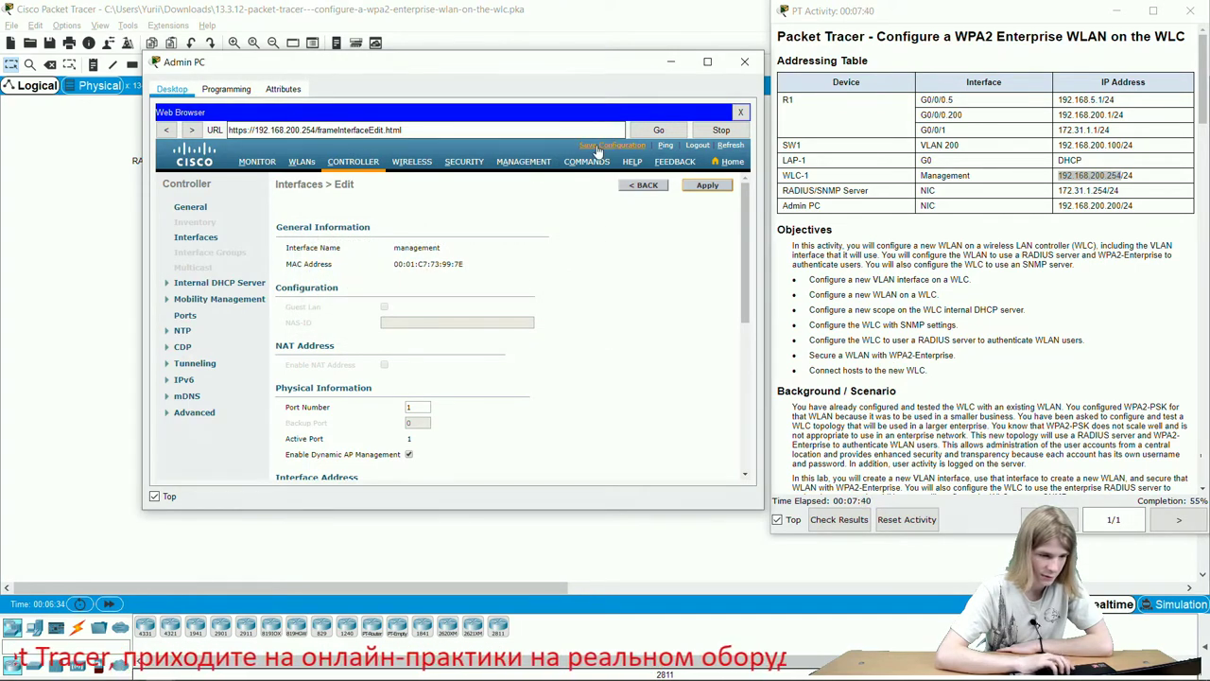
scroll(1032, 362, down, 10)
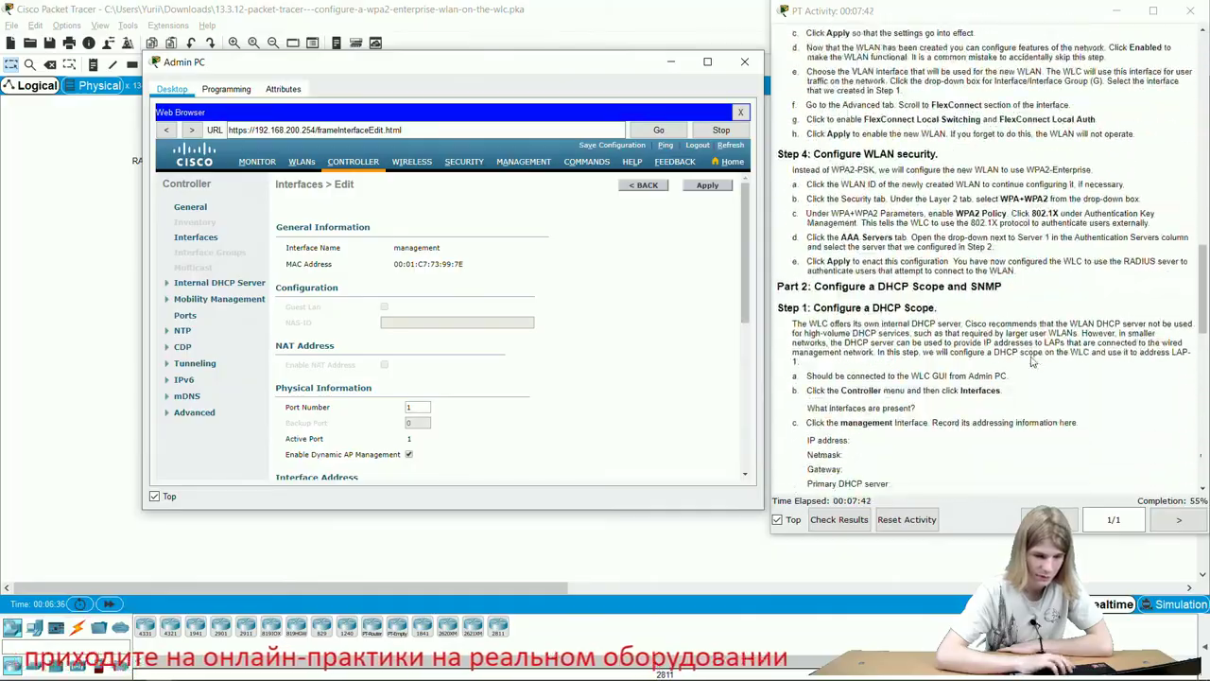
key(super+Tab)
click(135, 197)
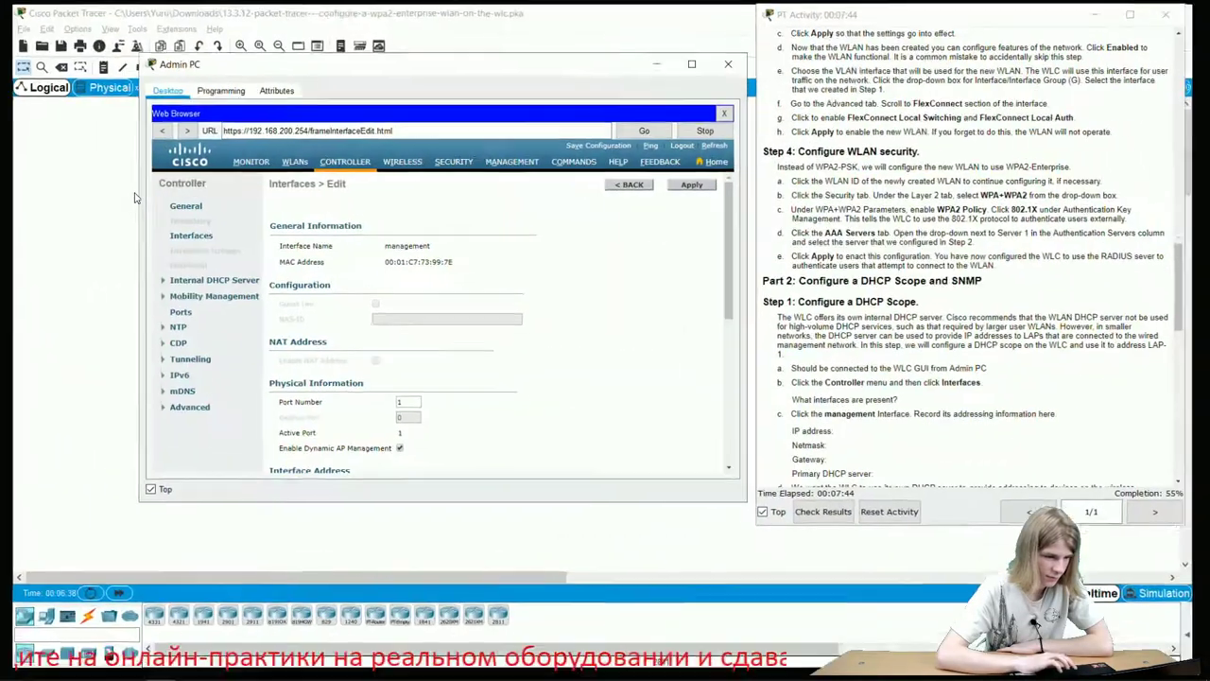
scroll(983, 317, down, 1)
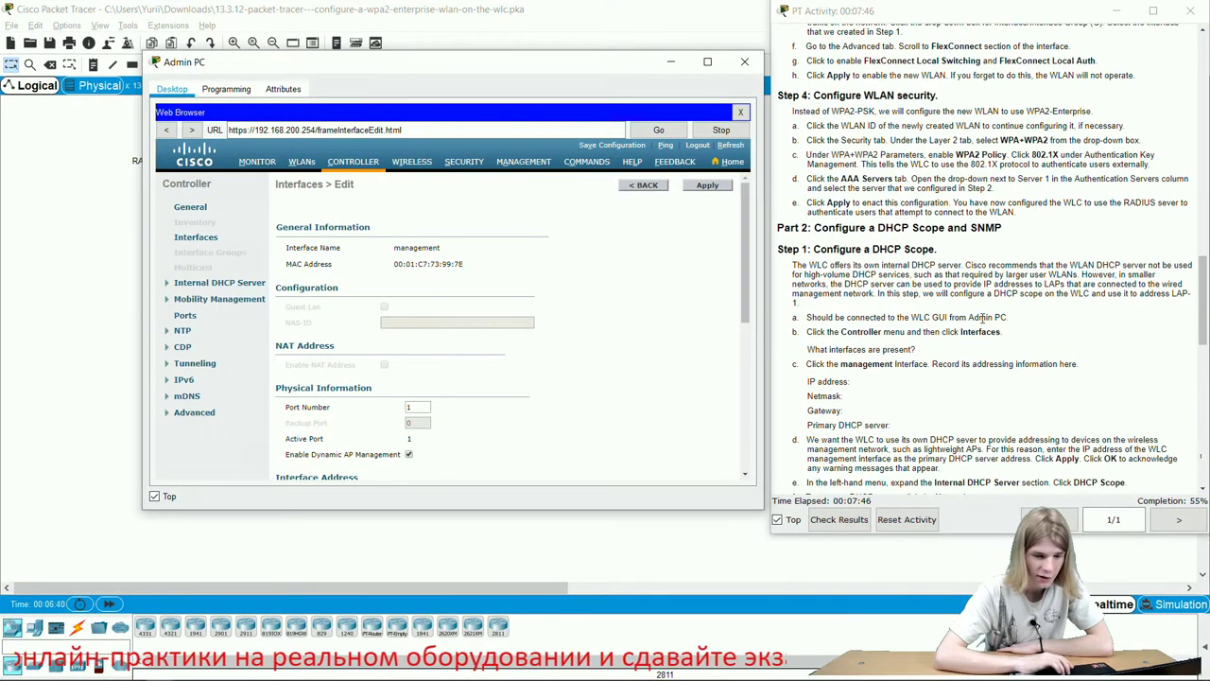
scroll(983, 317, down, 8)
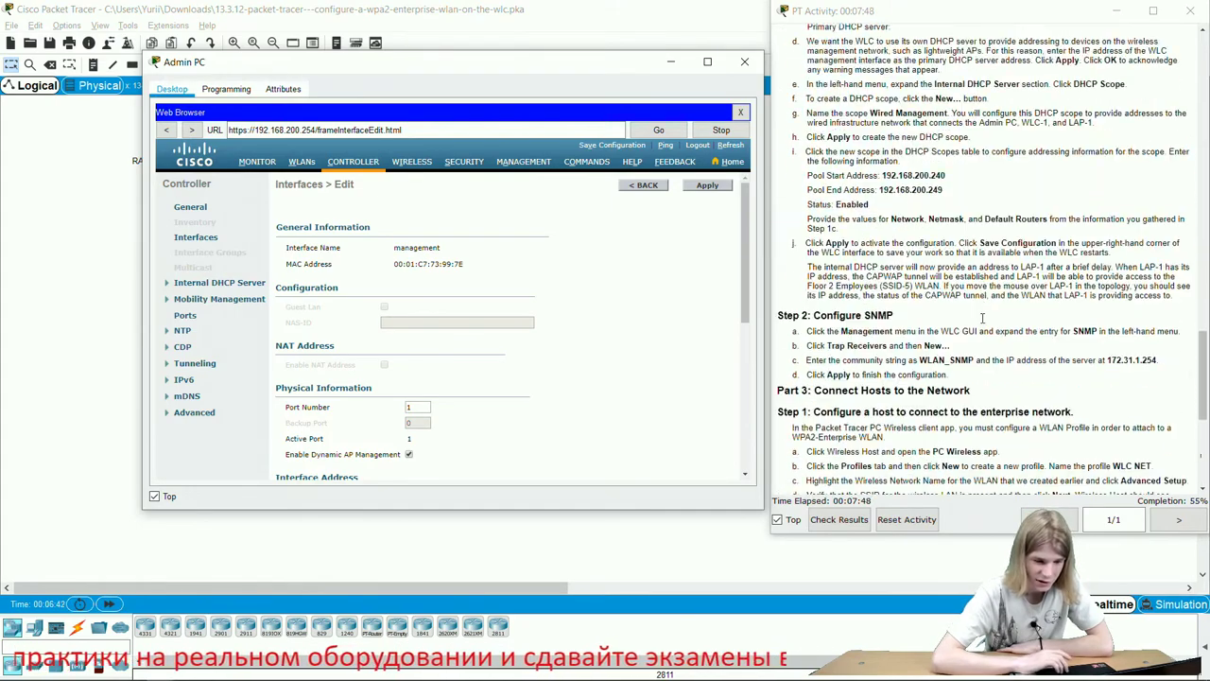
scroll(983, 318, down, 6)
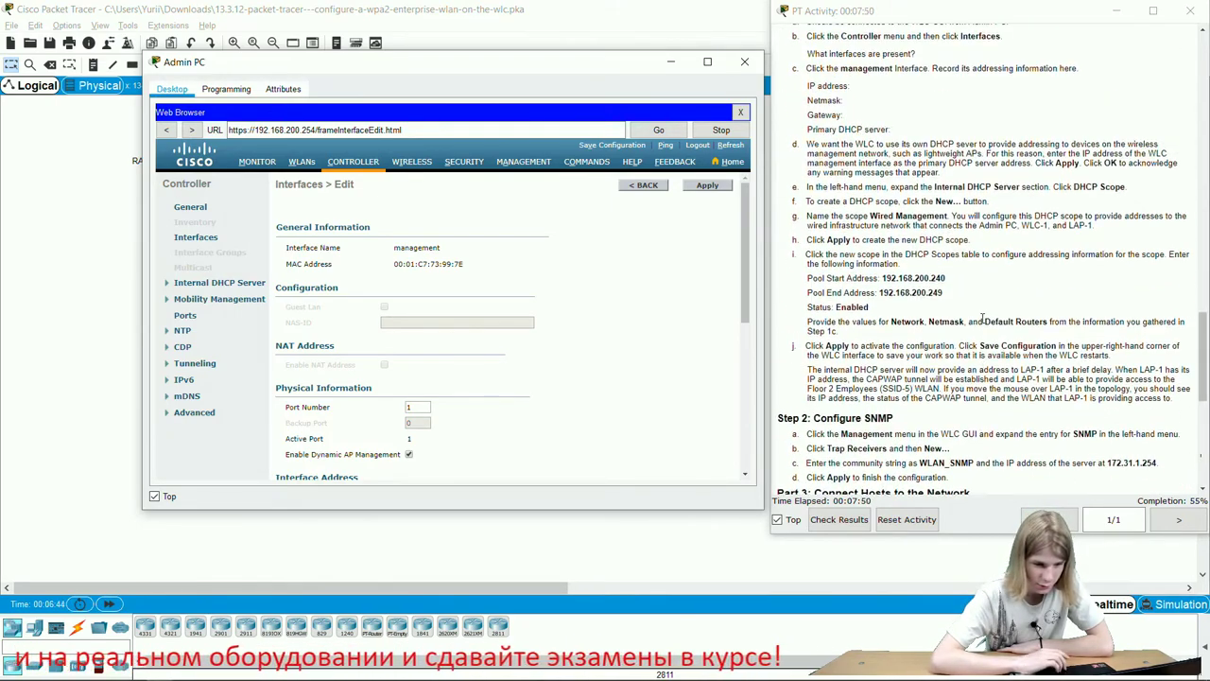
scroll(983, 318, up, 14)
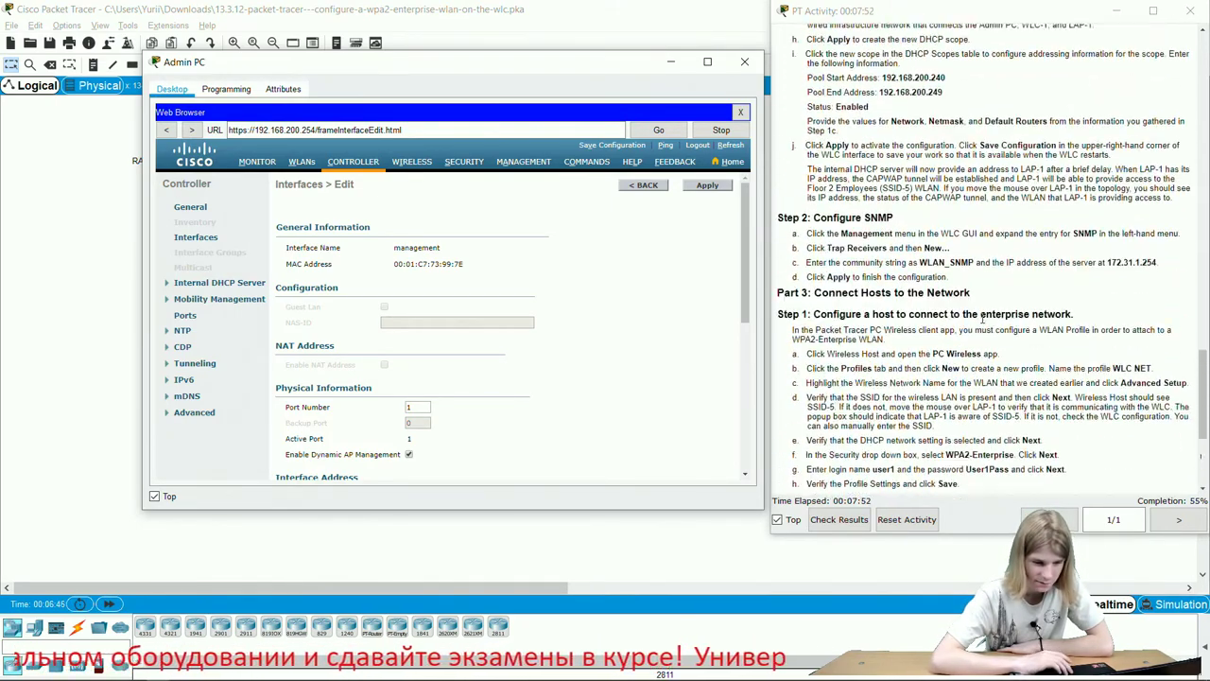
scroll(983, 318, down, 1)
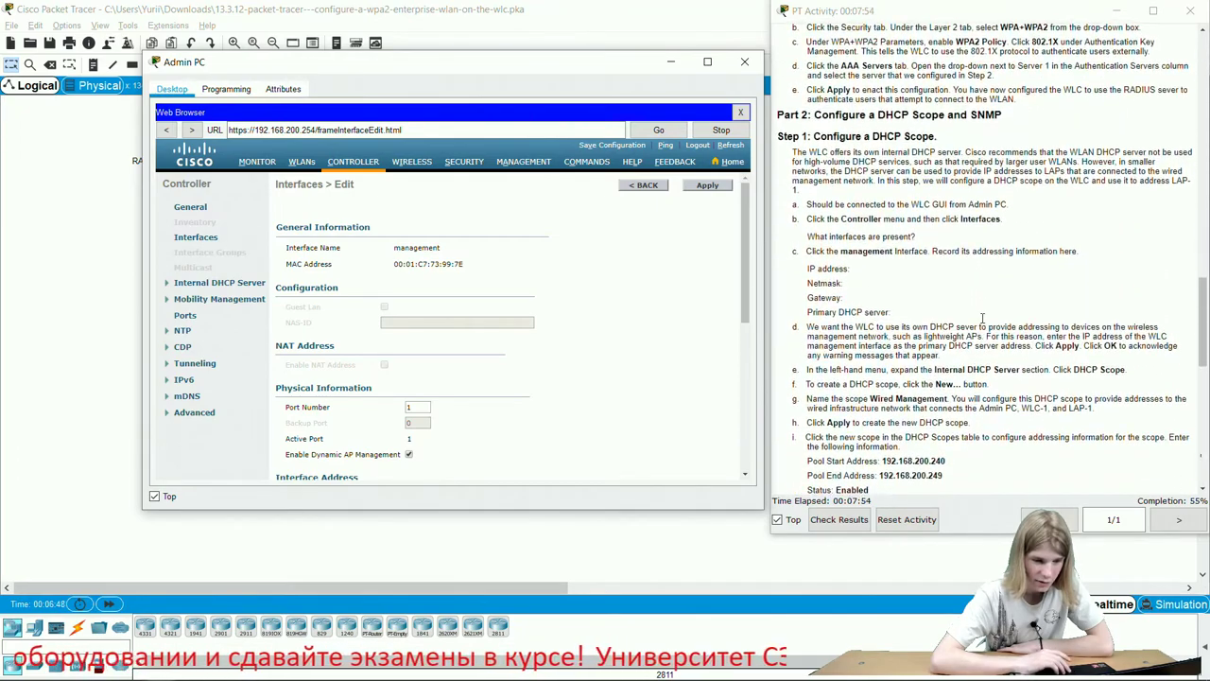
scroll(984, 318, up, 3)
scroll(983, 319, up, 1)
scroll(983, 319, down, 5)
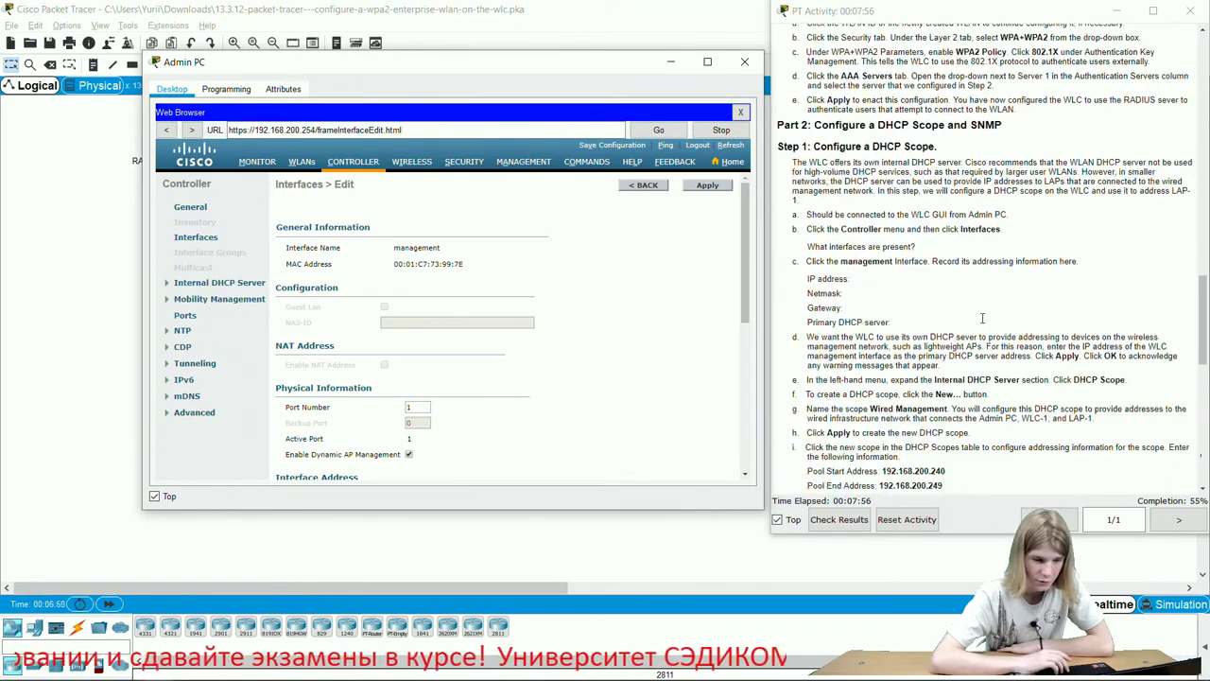
scroll(983, 315, down, 1)
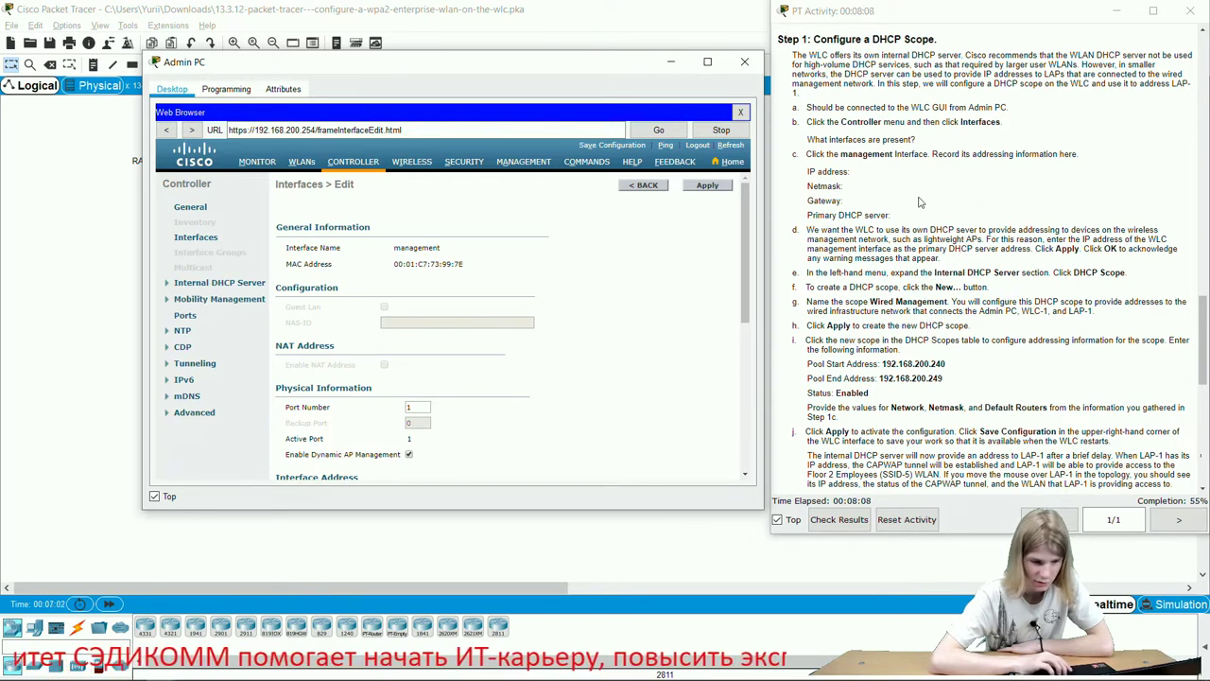
scroll(966, 359, down, 2)
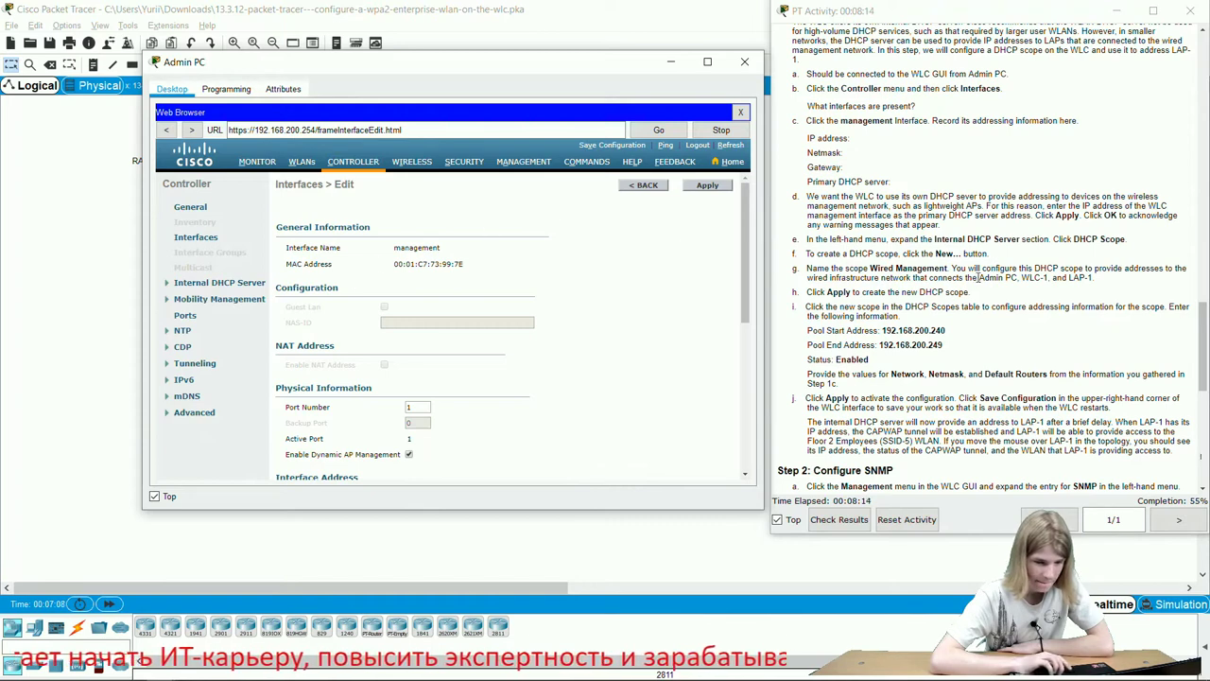
Open the Internal DHCP Server's scope list, dismissing the configuration-saved notice.
click(198, 286)
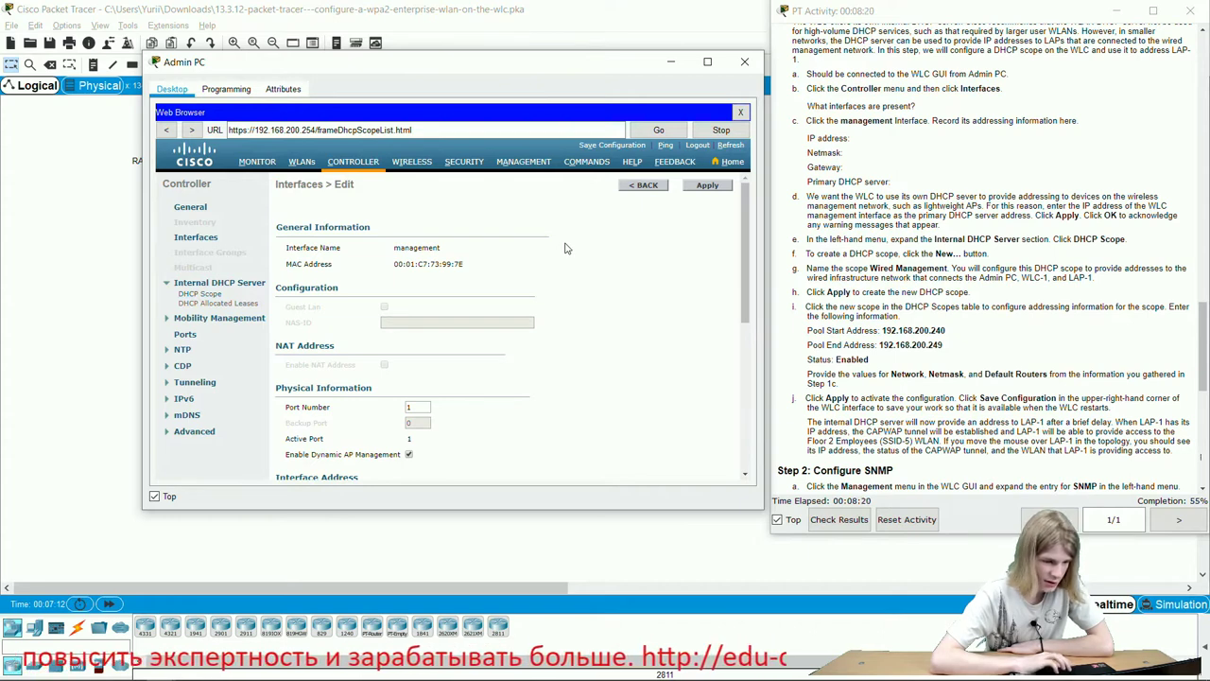
click(196, 295)
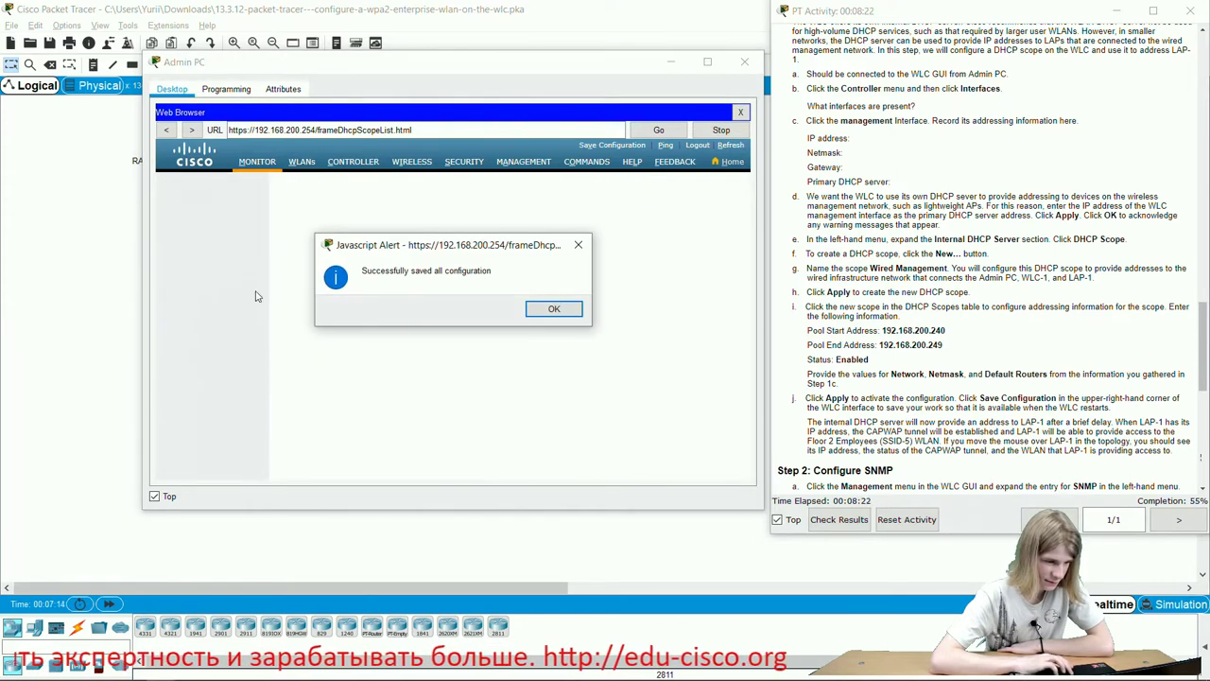
click(540, 310)
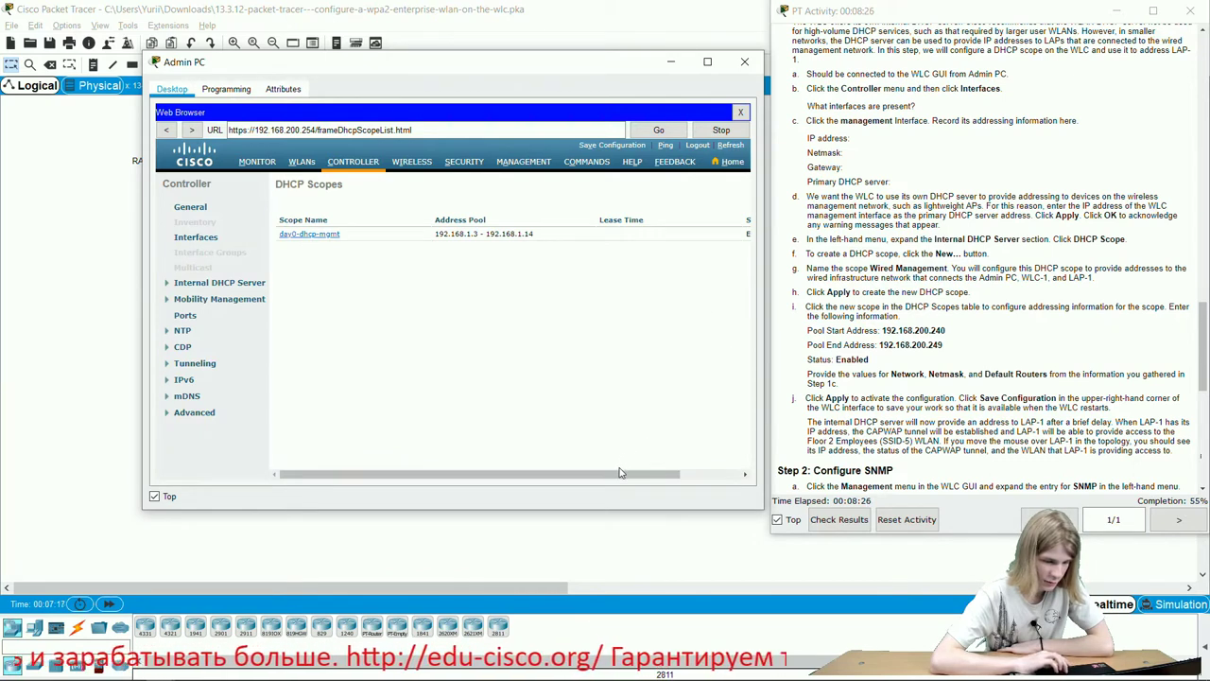
drag(667, 477, 737, 492)
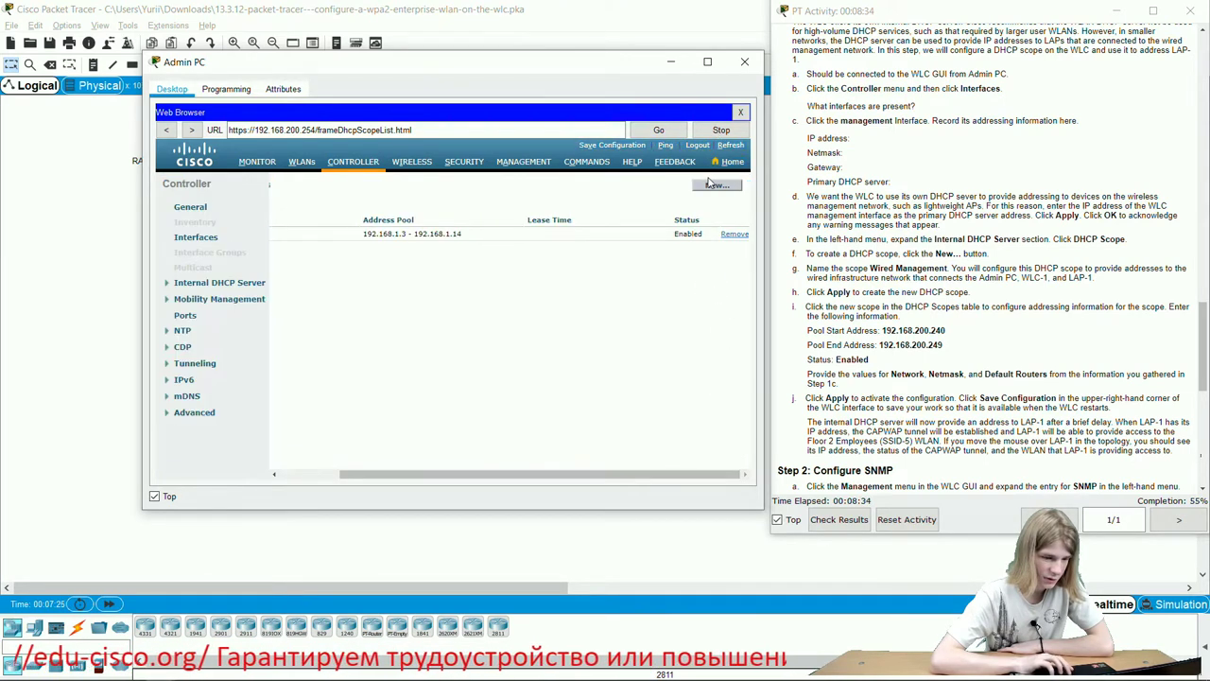
Create a new DHCP scope named Wired Management and apply it.
click(714, 186)
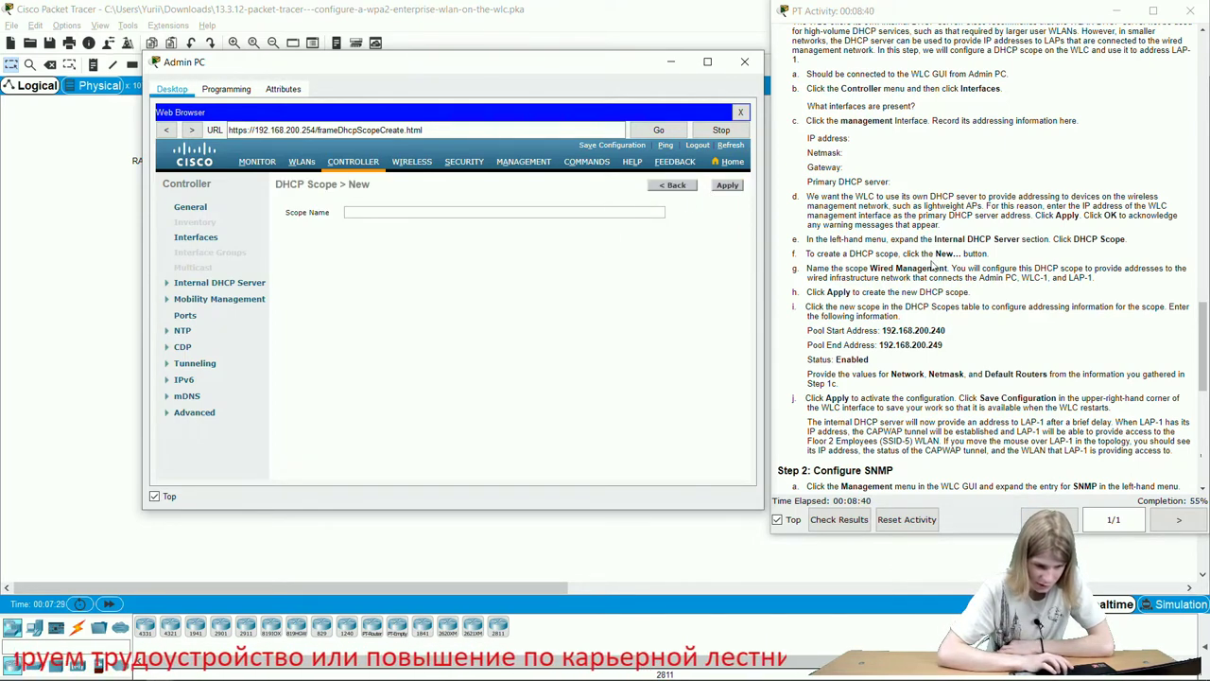
drag(871, 269, 945, 268)
key(ctrl+c)
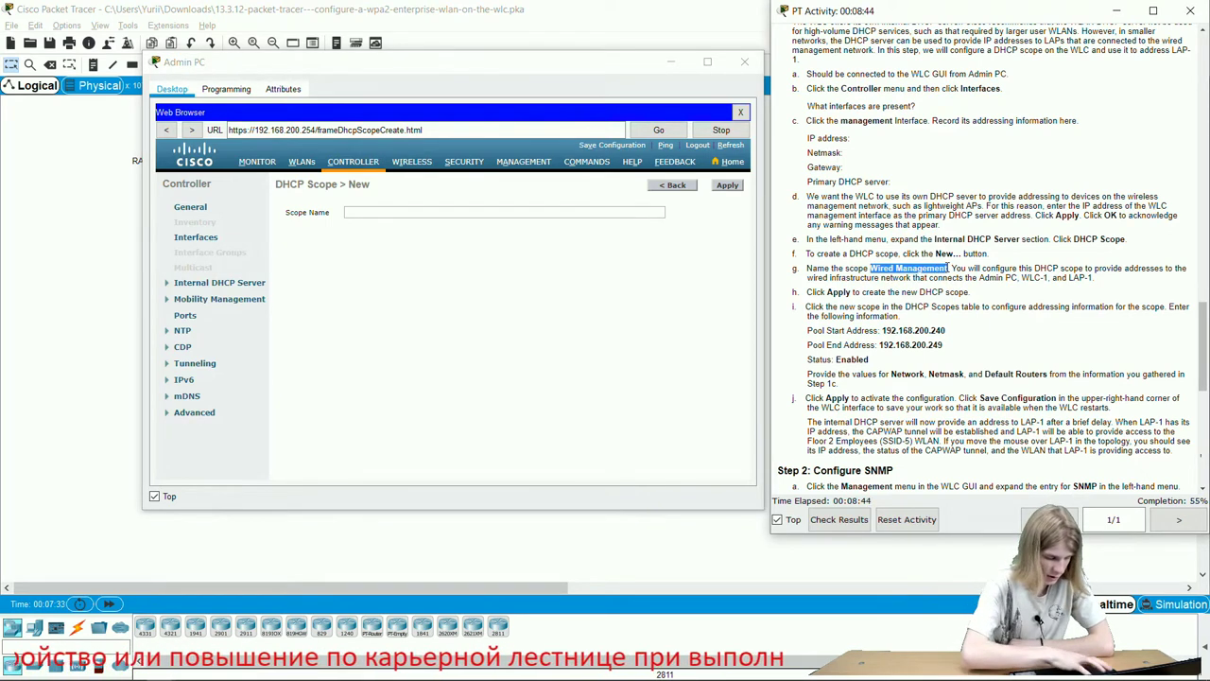
click(634, 210)
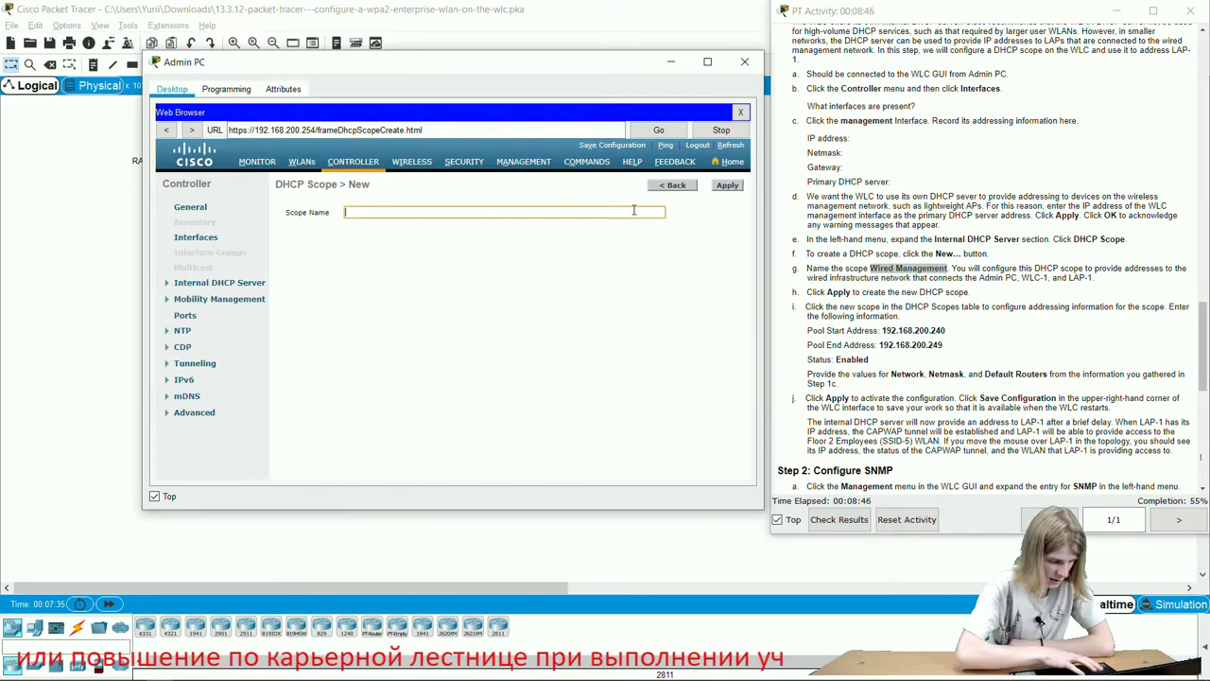
key(ctrl+v)
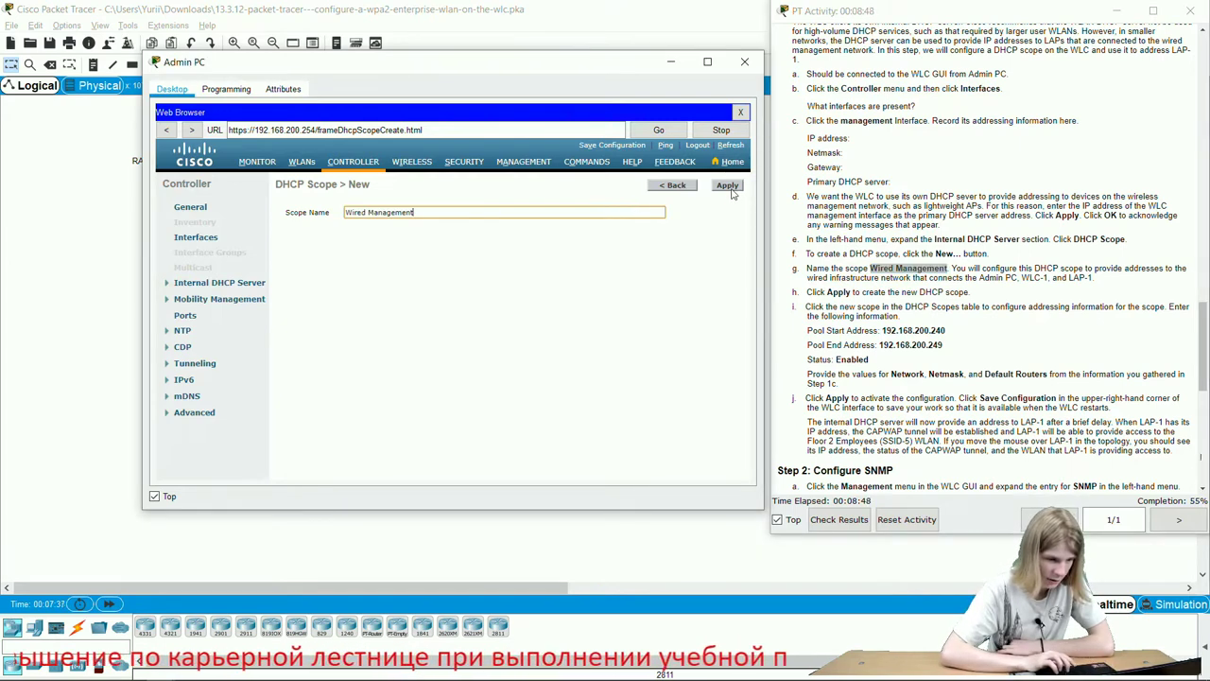
click(729, 188)
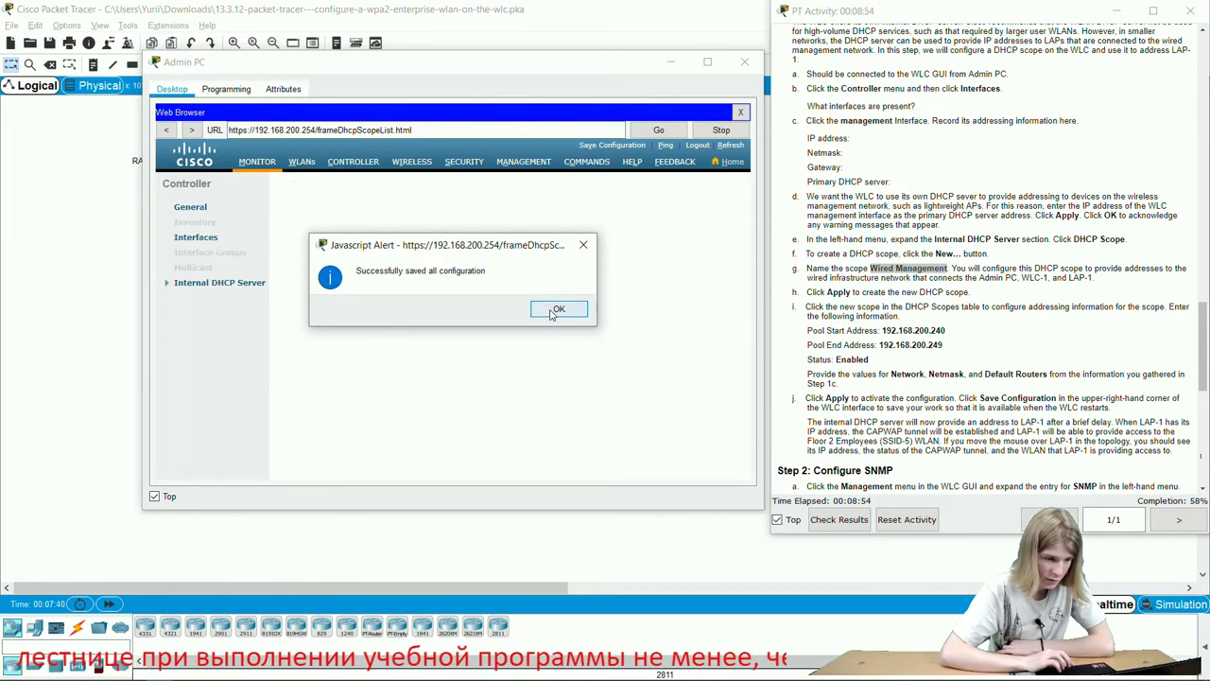
click(555, 310)
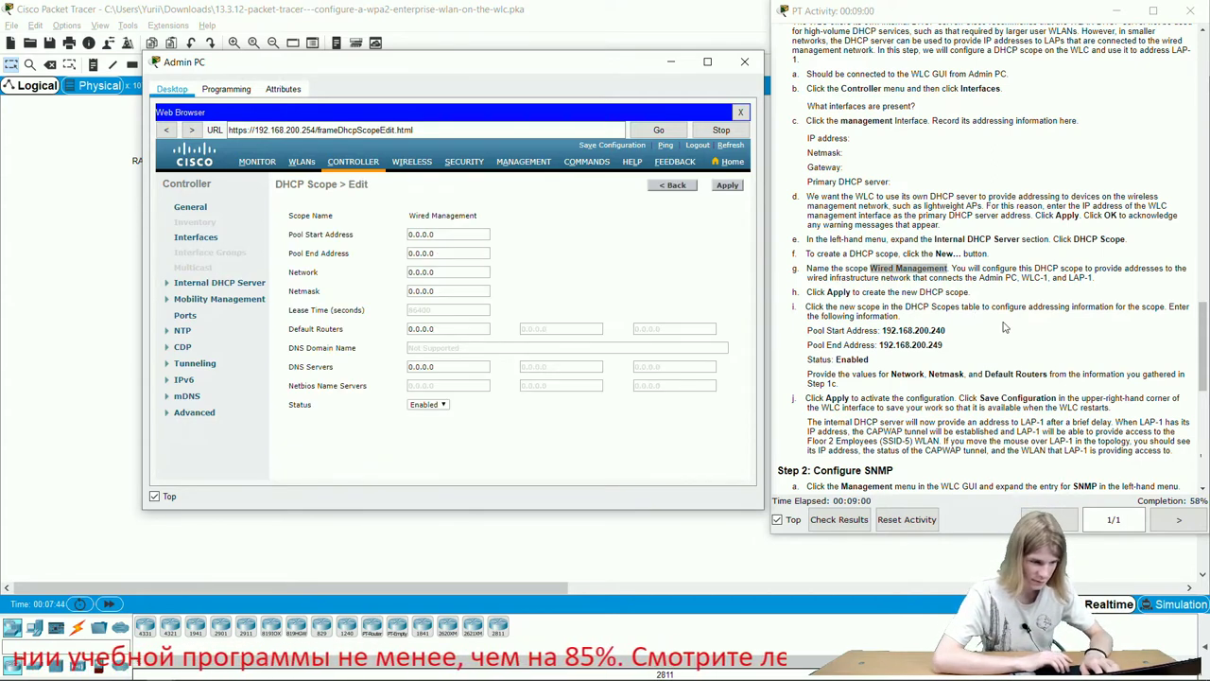
Set the scope's address pool from 192.168.200.240 to 192.168.200.249.
scroll(1005, 326, down, 1)
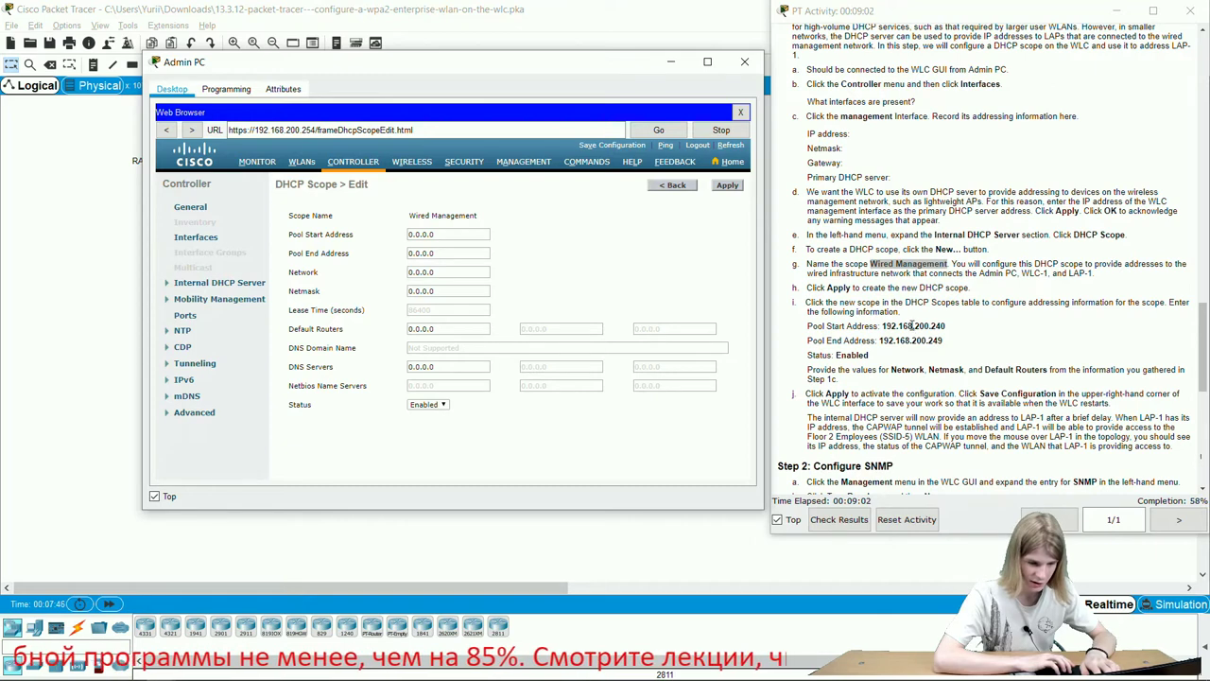
drag(911, 325, 940, 325)
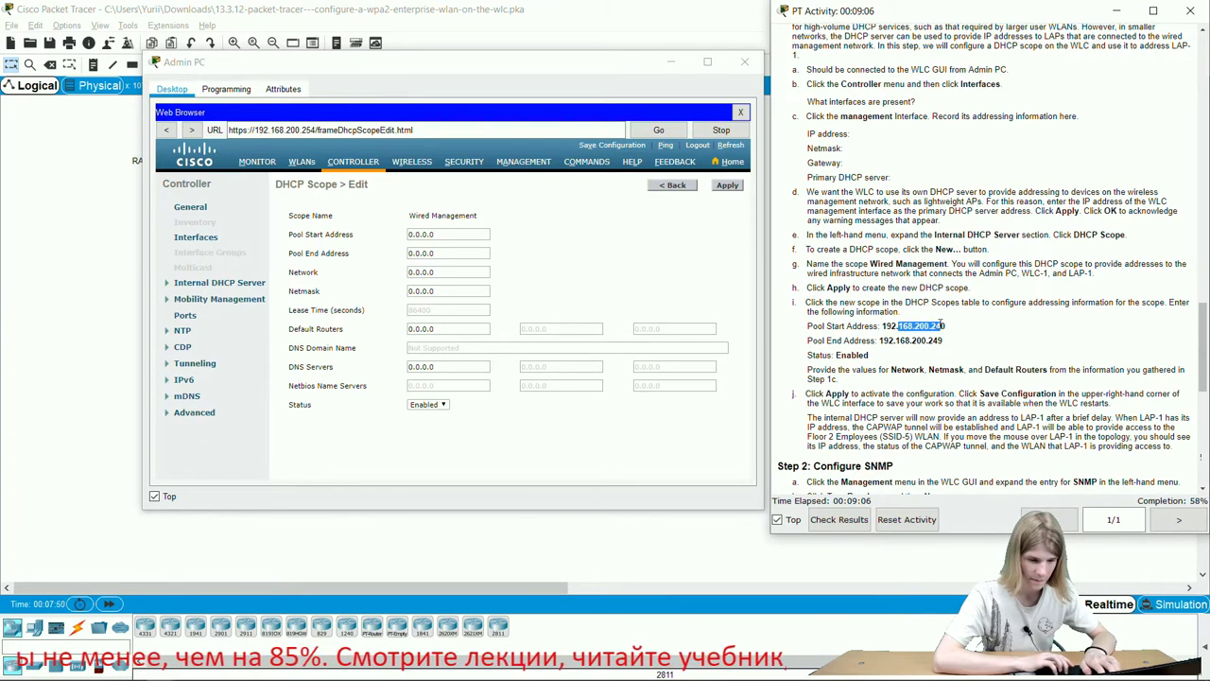
double_click(923, 326)
key(ctrl+c)
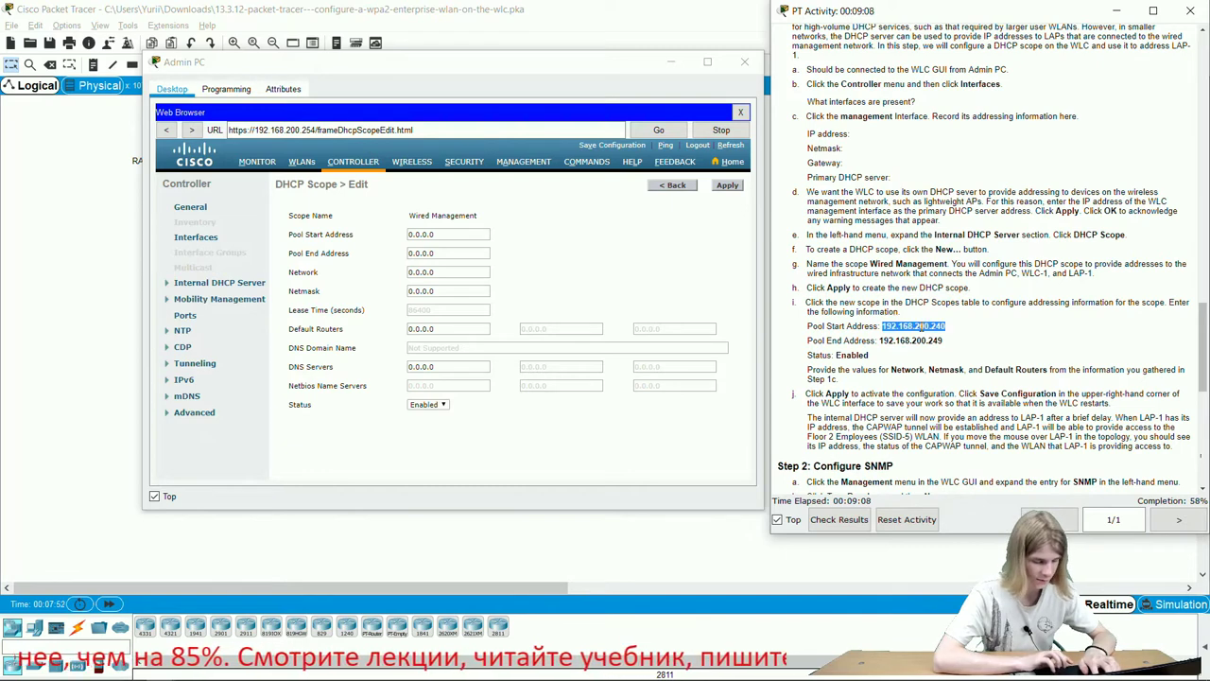
click(475, 235)
key(ctrl+v)
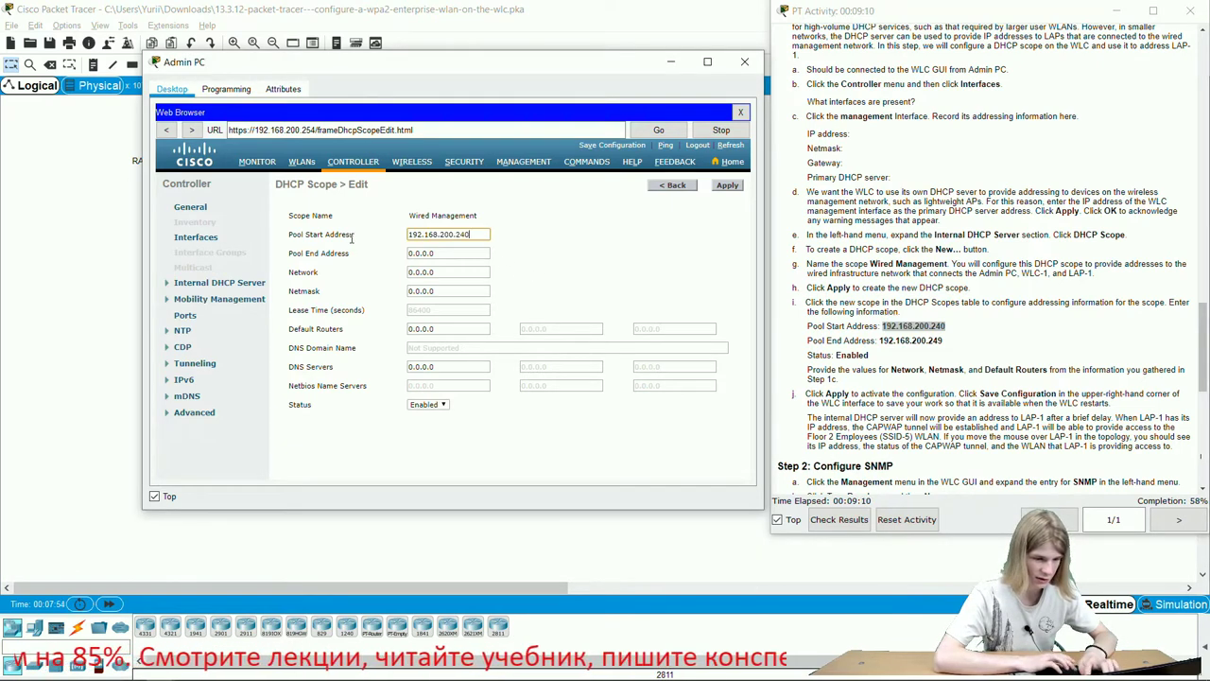
double_click(917, 340)
key(ctrl+c)
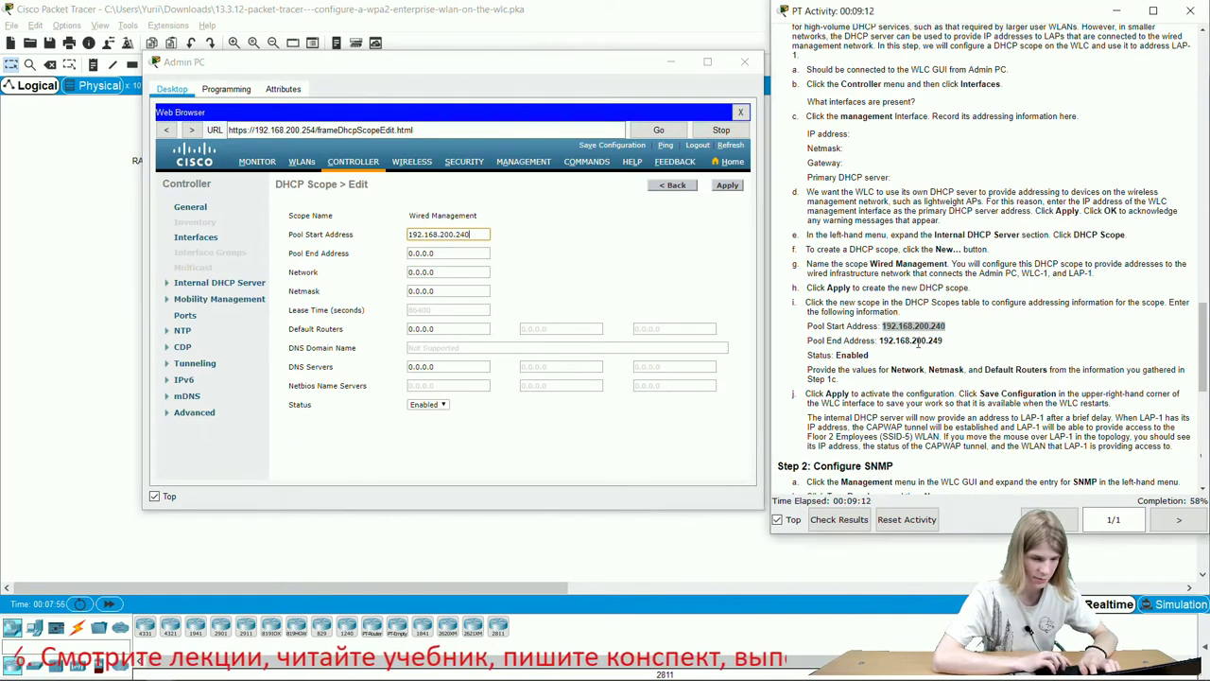
click(454, 254)
key(ctrl+a)
key(ctrl+v)
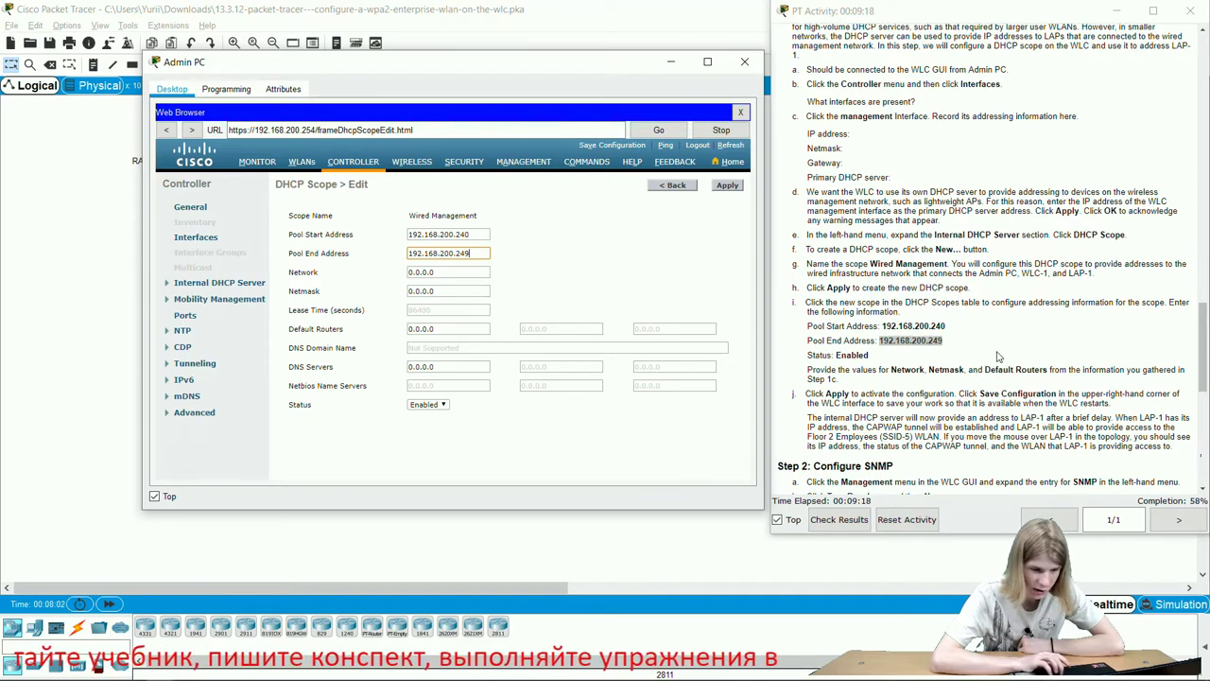
scroll(974, 179, up, 3)
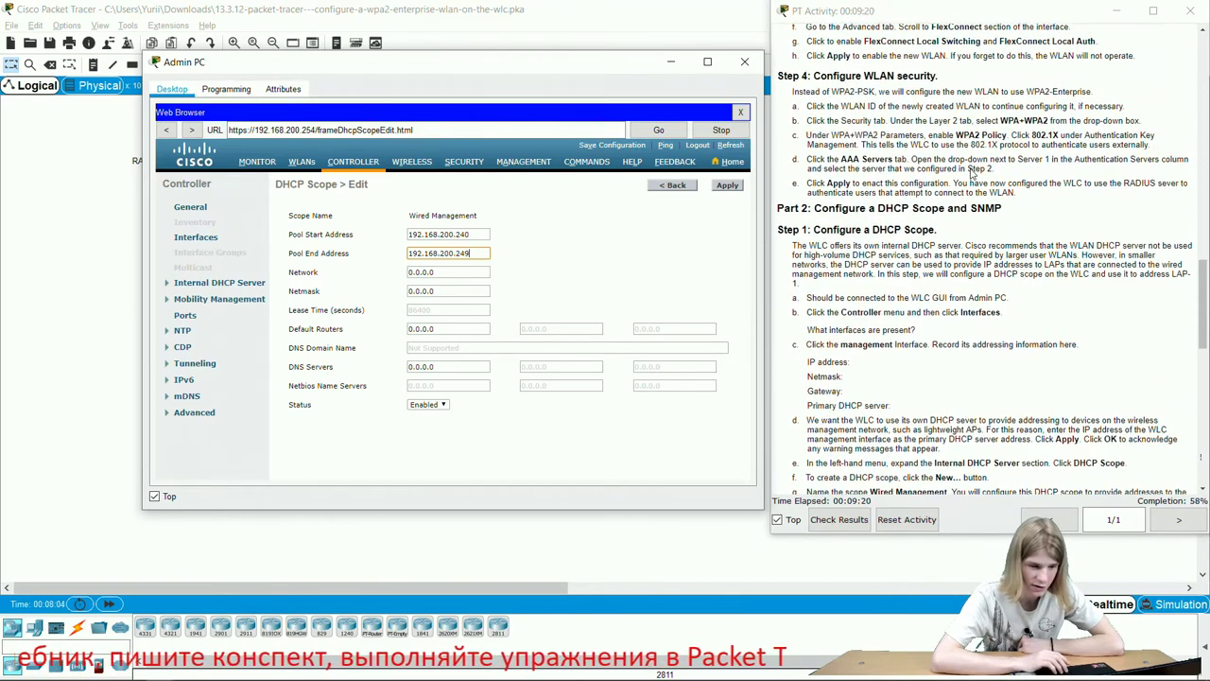
scroll(973, 175, down, 1)
scroll(888, 353, down, 1)
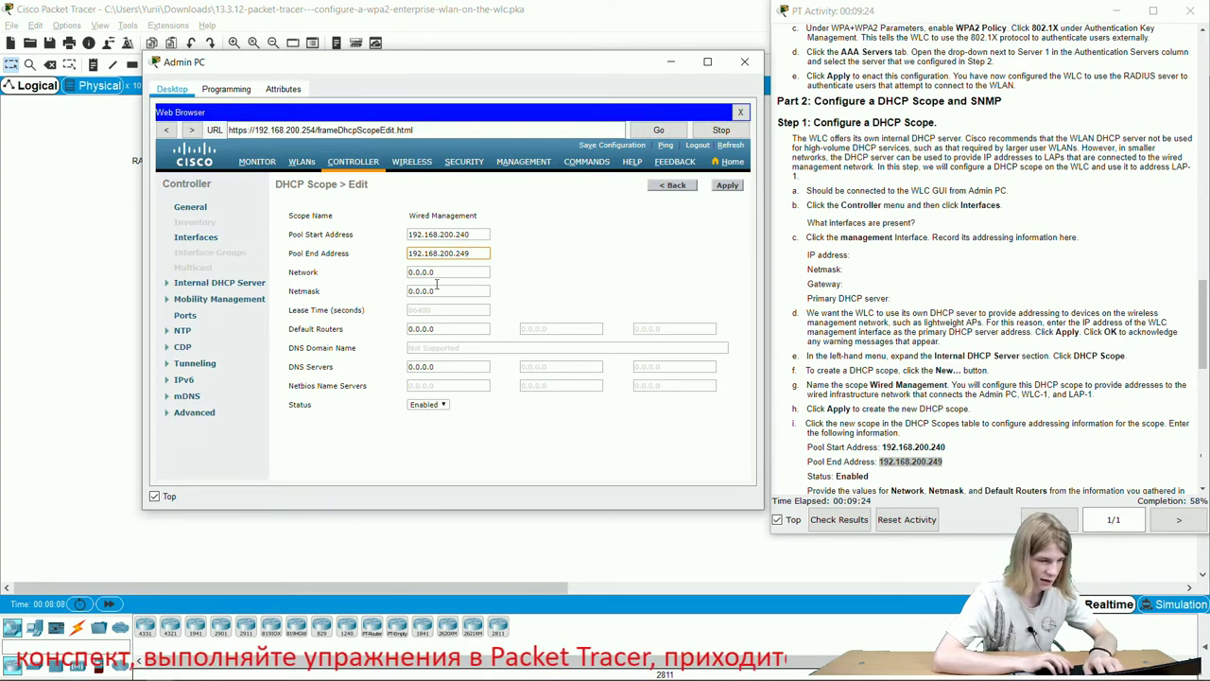
Fill in the network, netmask 255.255.255.0 and default router 192.168.200.1, then apply the scope.
key(Tab)
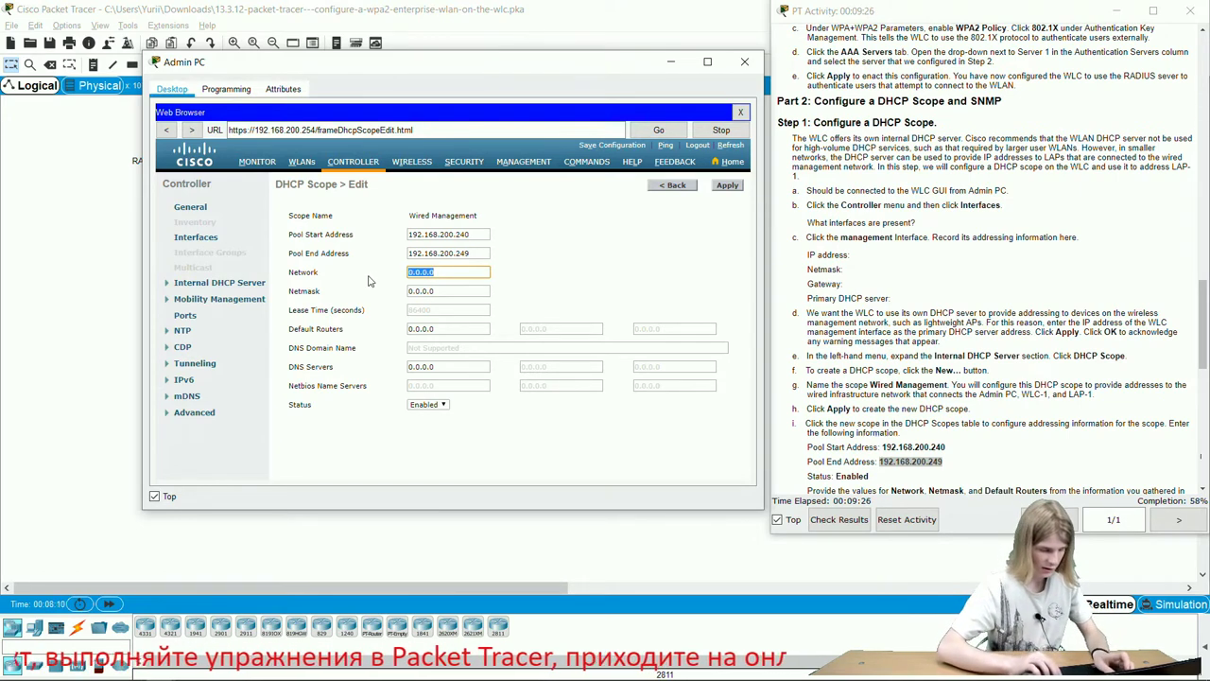
text(192.168.200.254)
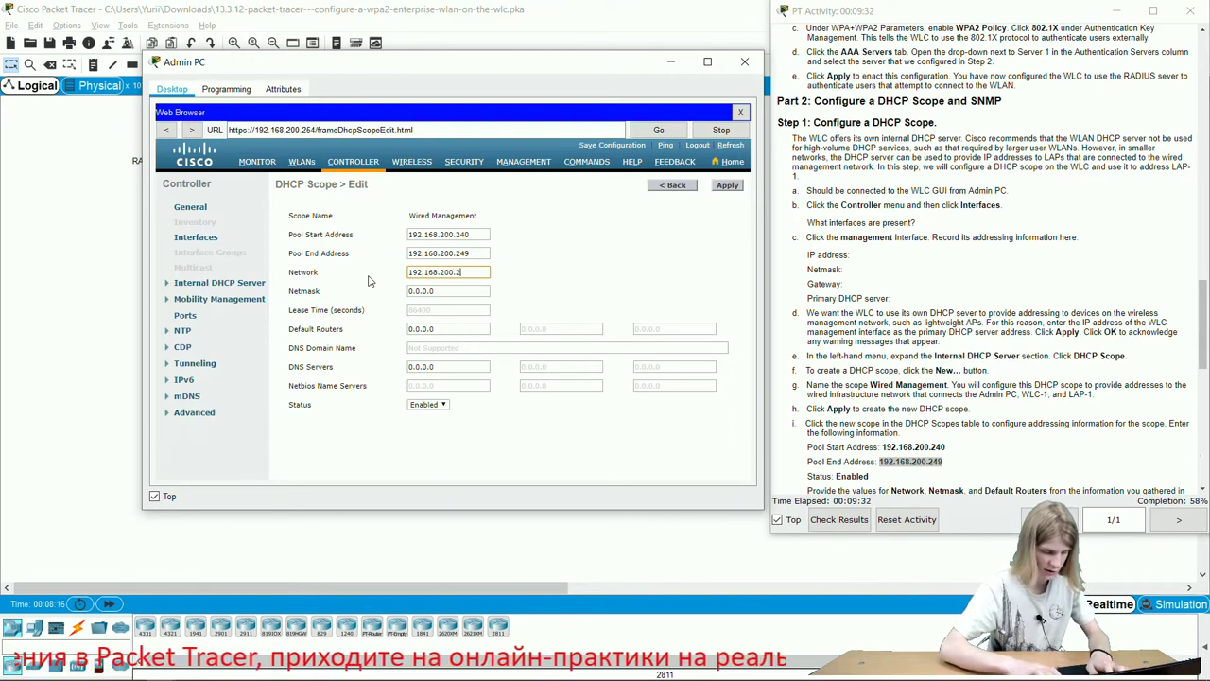
click(450, 291)
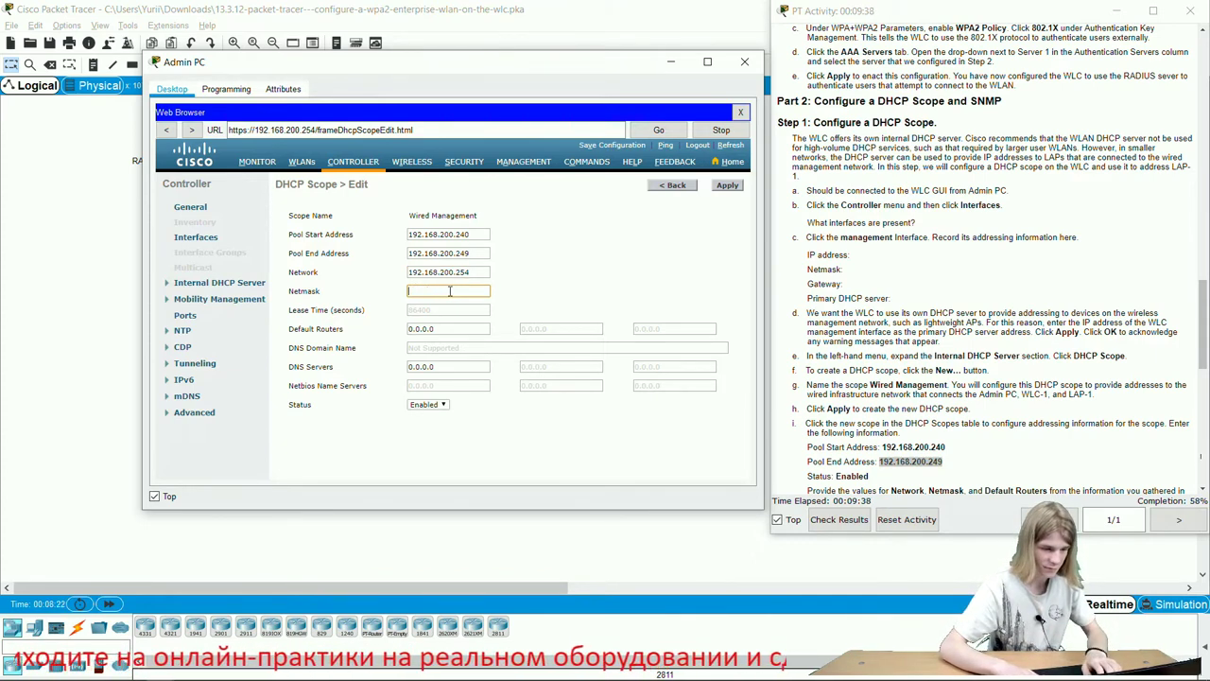
text(255.255.255.0)
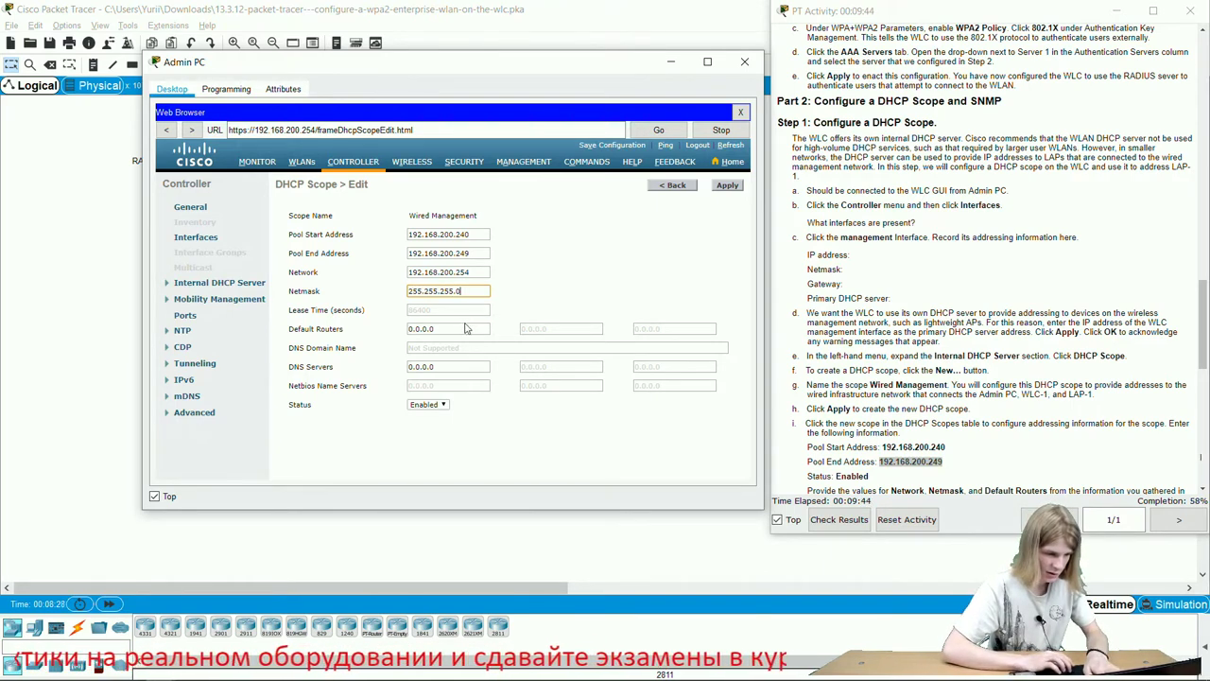
click(465, 328)
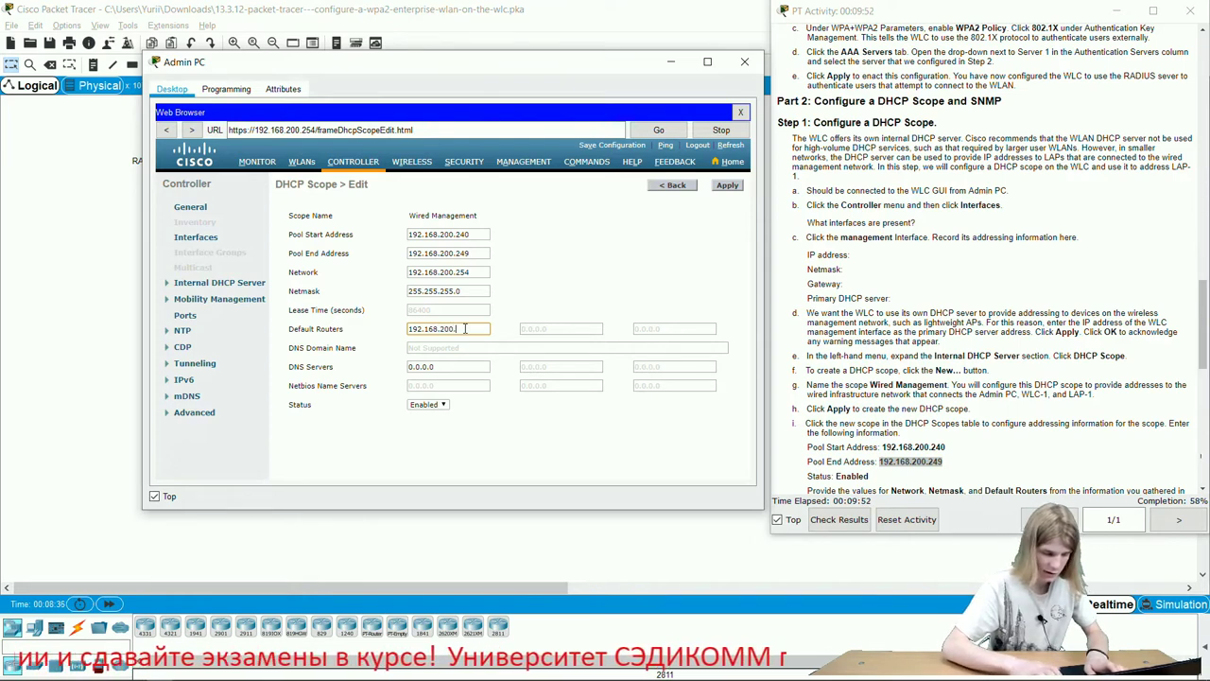
click(724, 188)
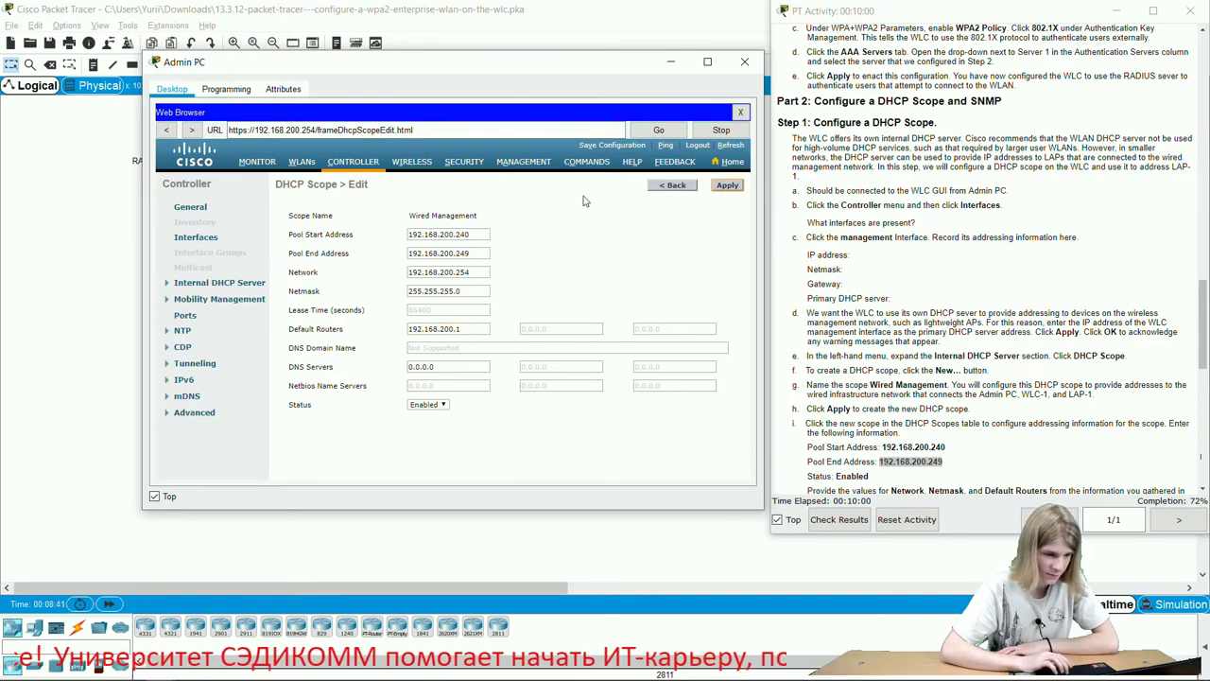
Save the controller configuration, confirming and dismissing both dialogs.
click(613, 145)
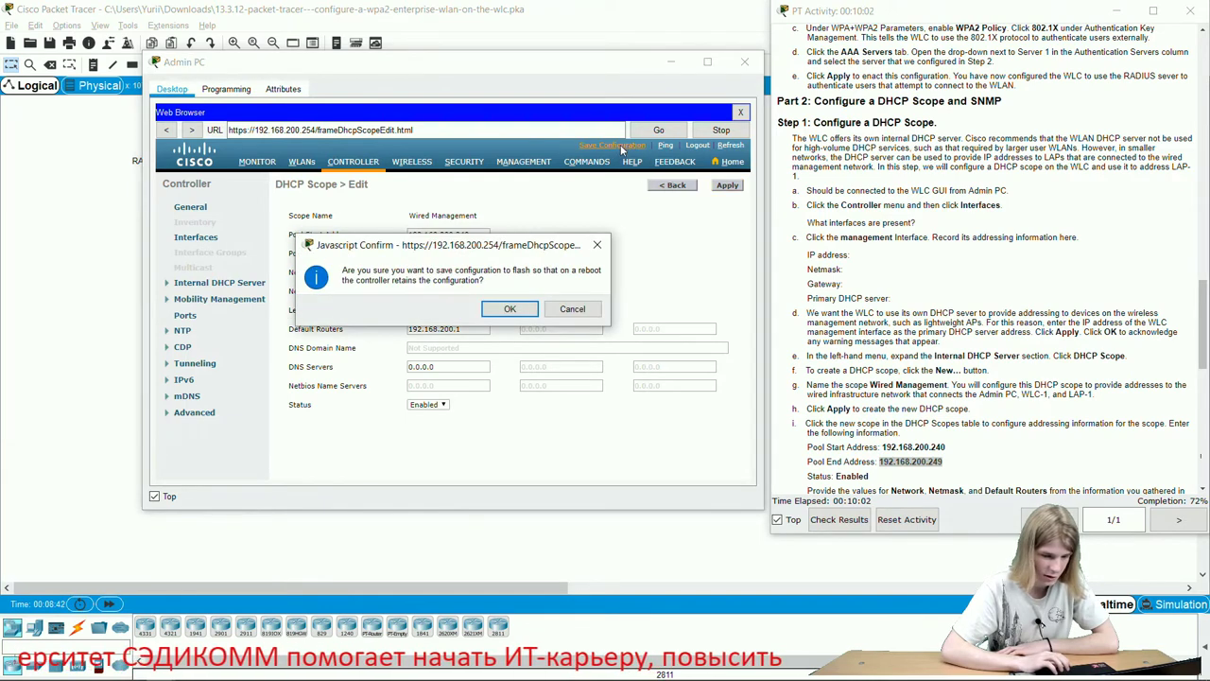
click(508, 308)
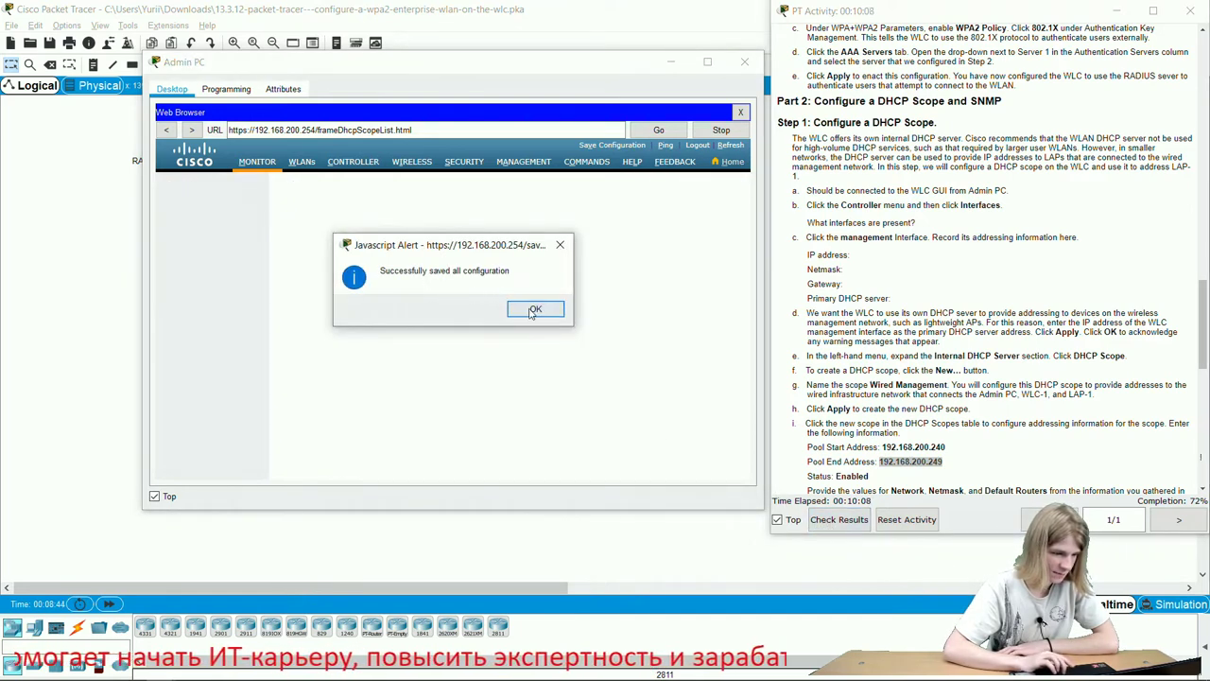
click(532, 308)
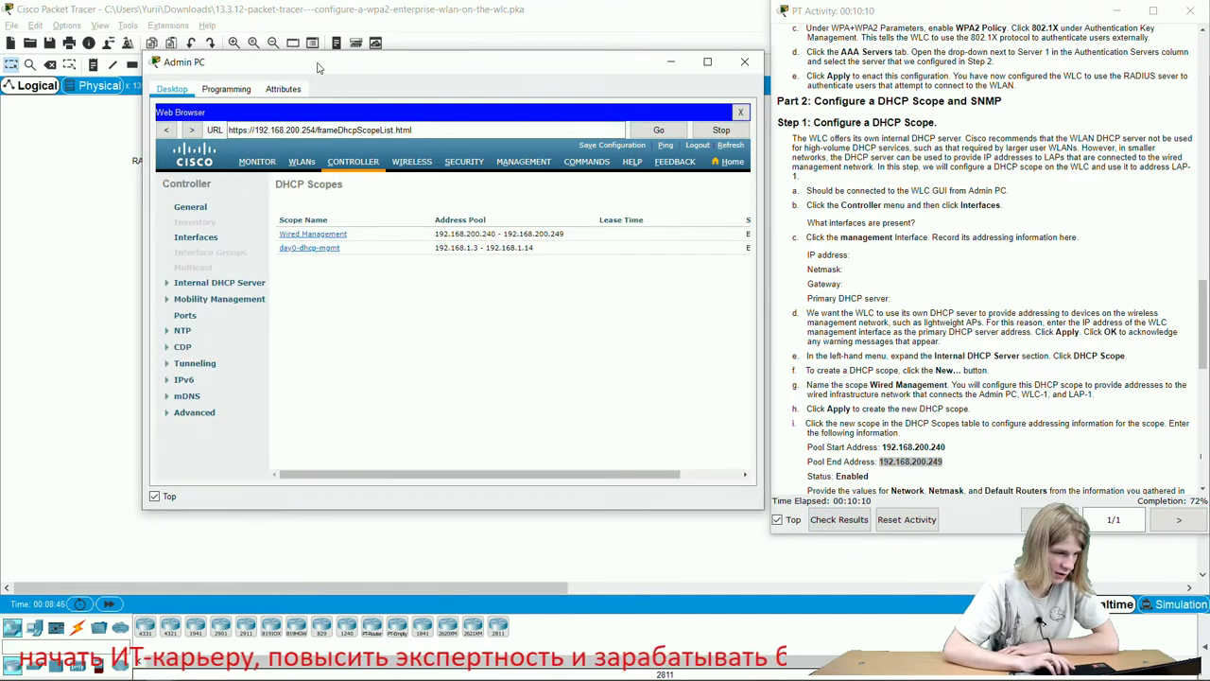
Check the activity results and assessment items (21 of 29 correct), then rearrange the windows.
drag(322, 61, 634, 142)
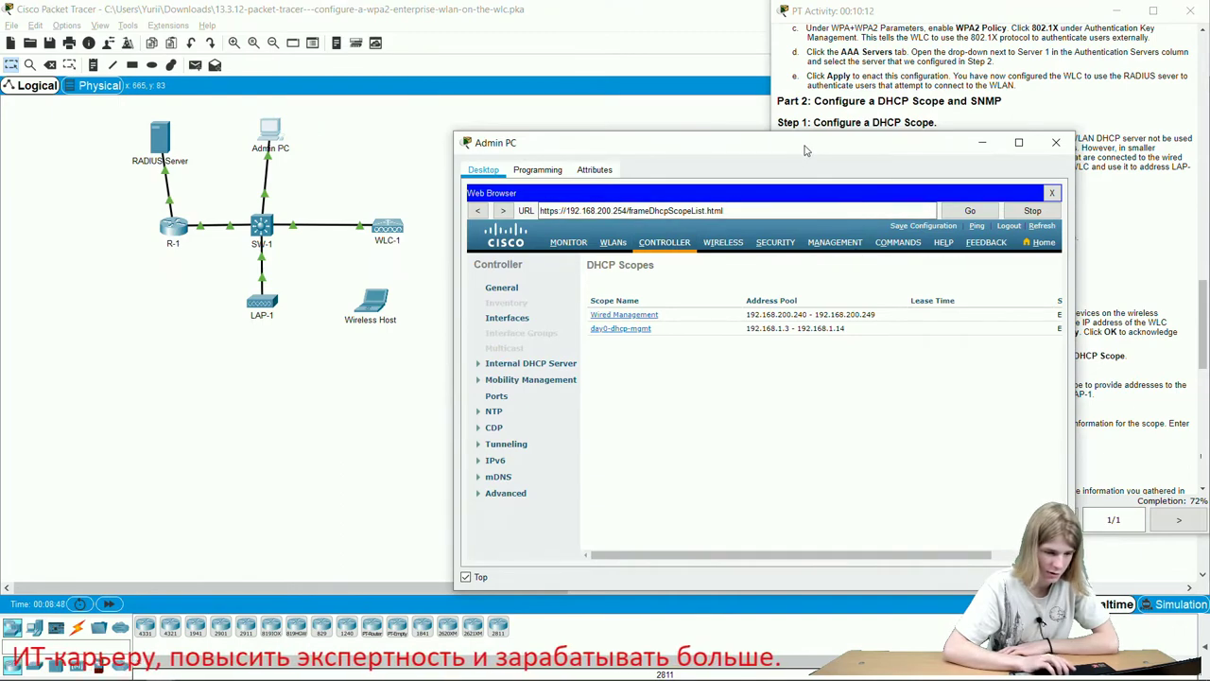
drag(800, 146, 494, 143)
click(819, 526)
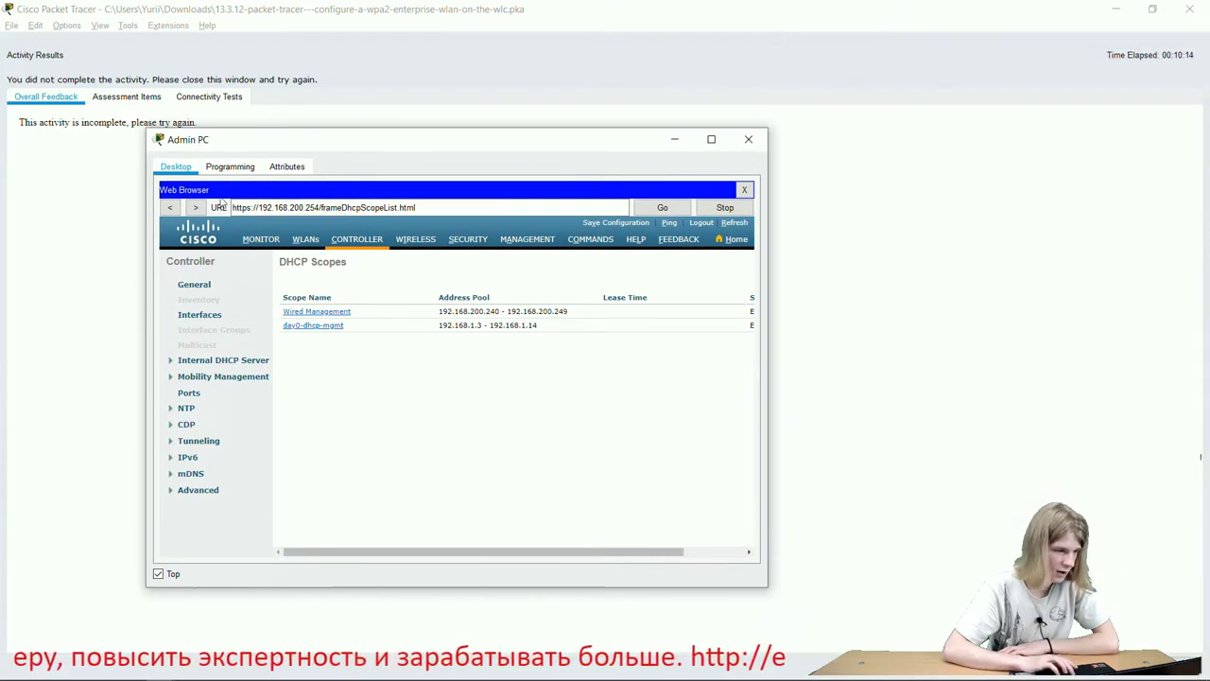
click(132, 98)
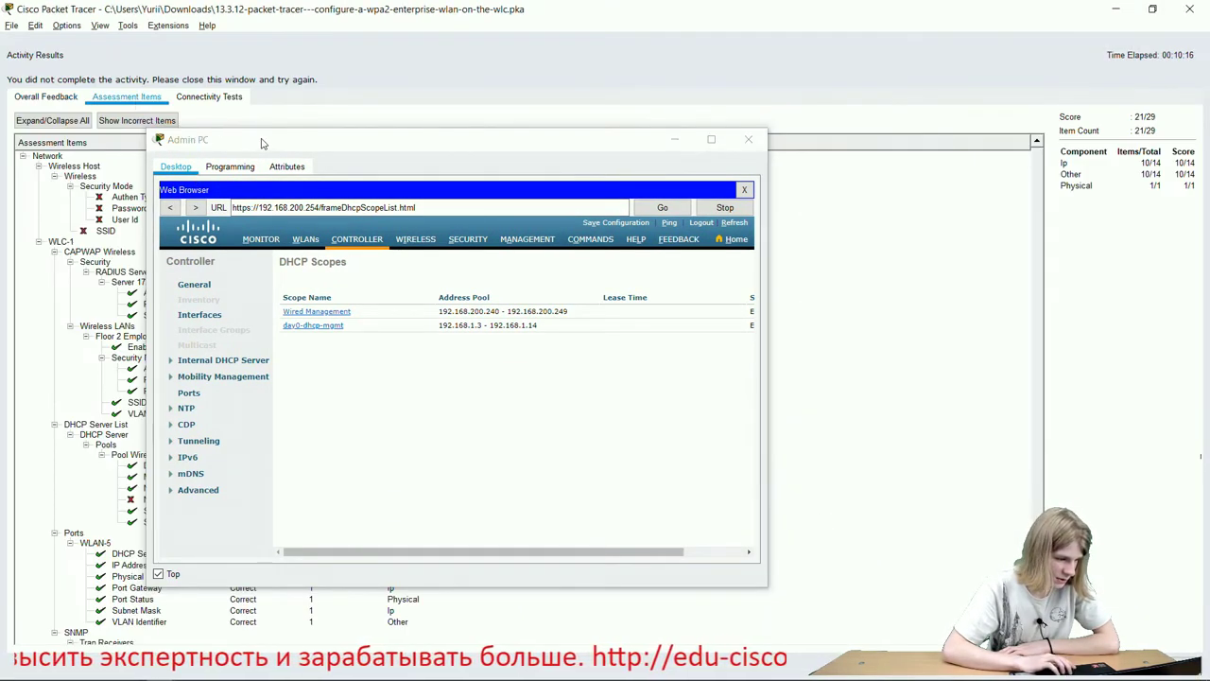
drag(263, 143, 358, 123)
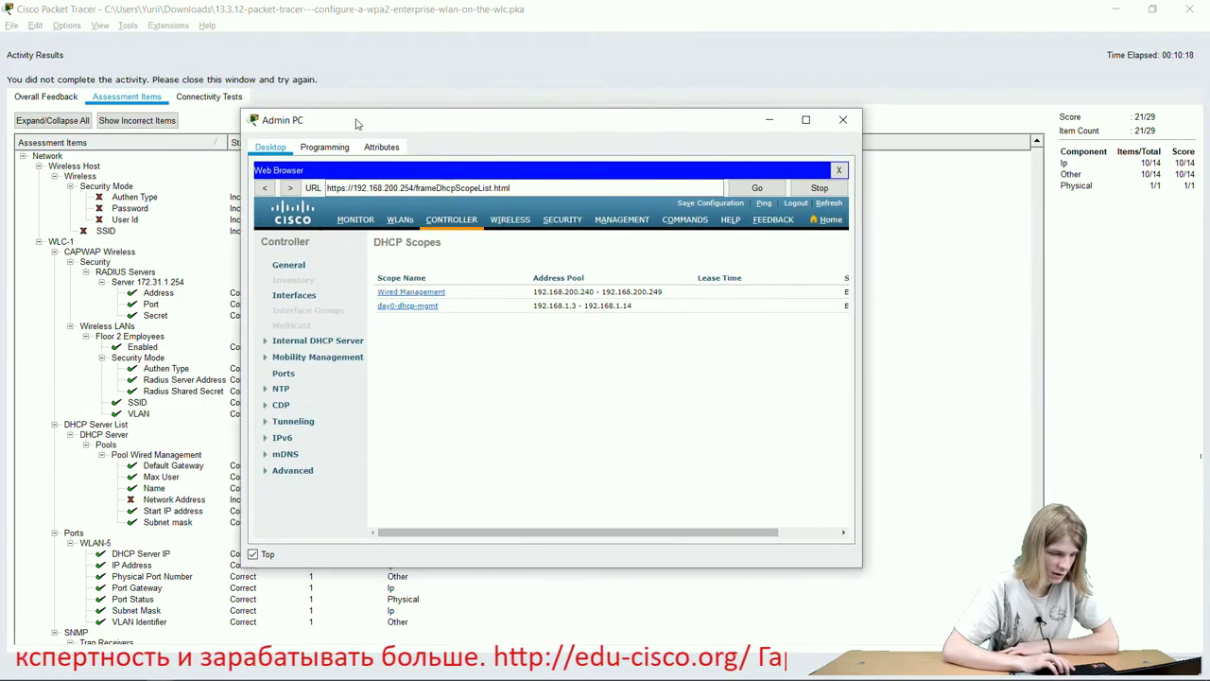
click(1189, 8)
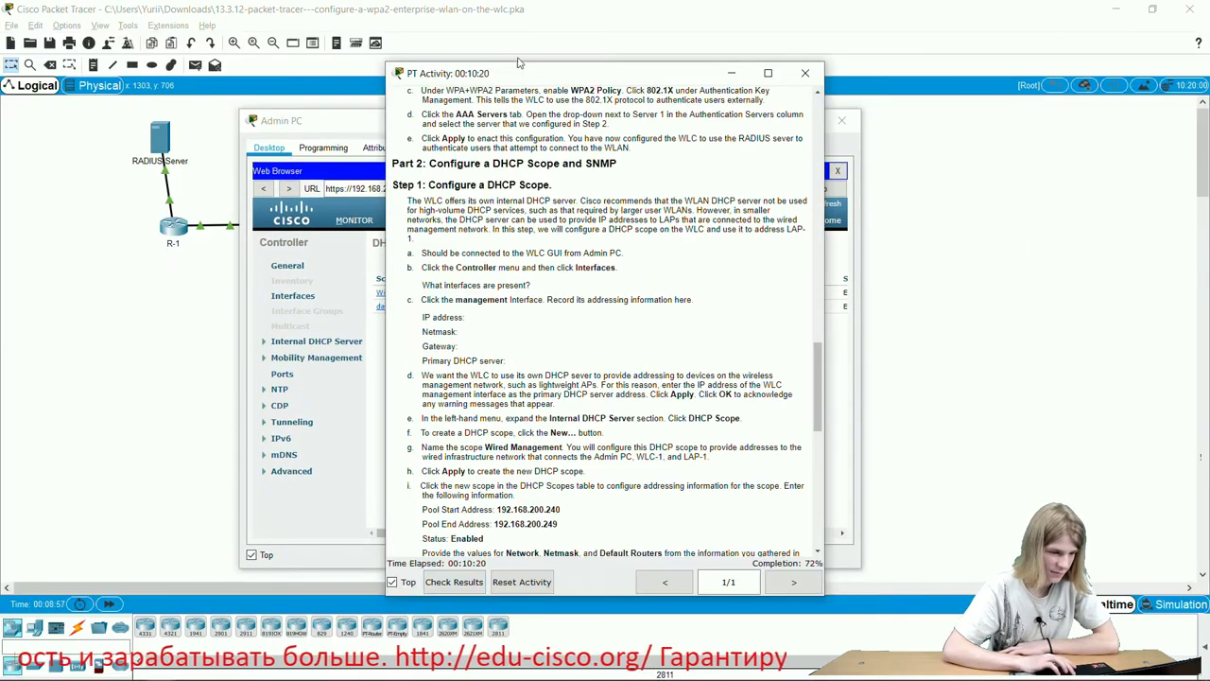
drag(487, 80, 873, 21)
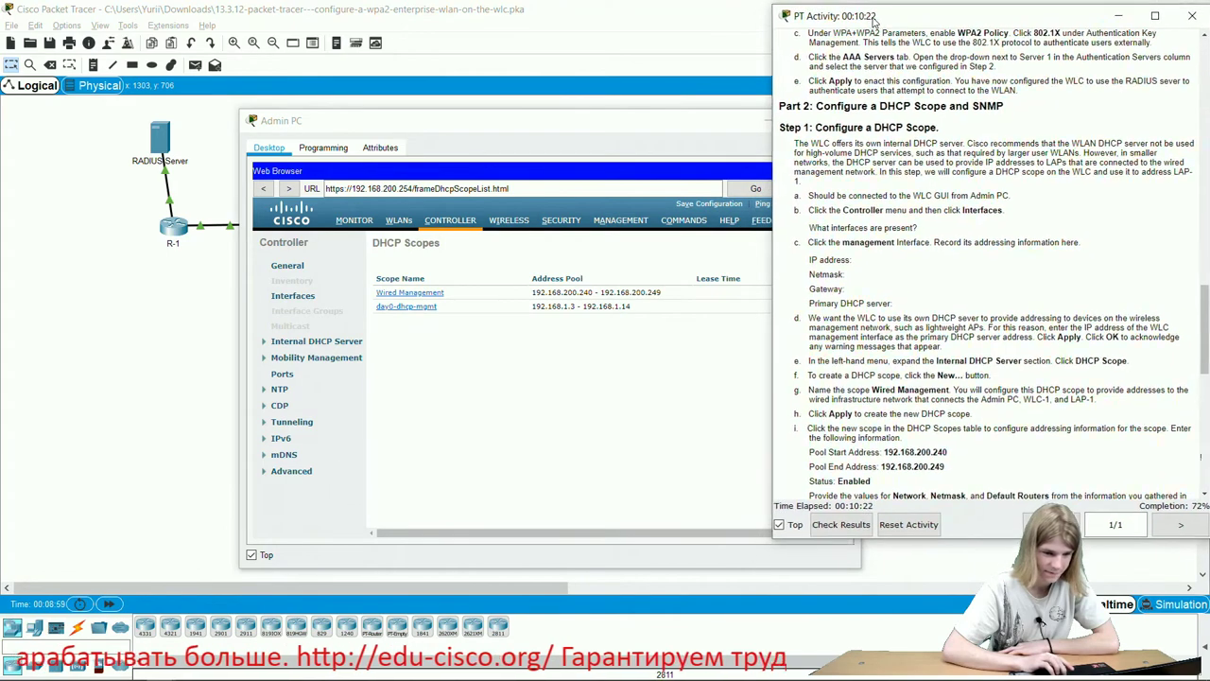
click(436, 298)
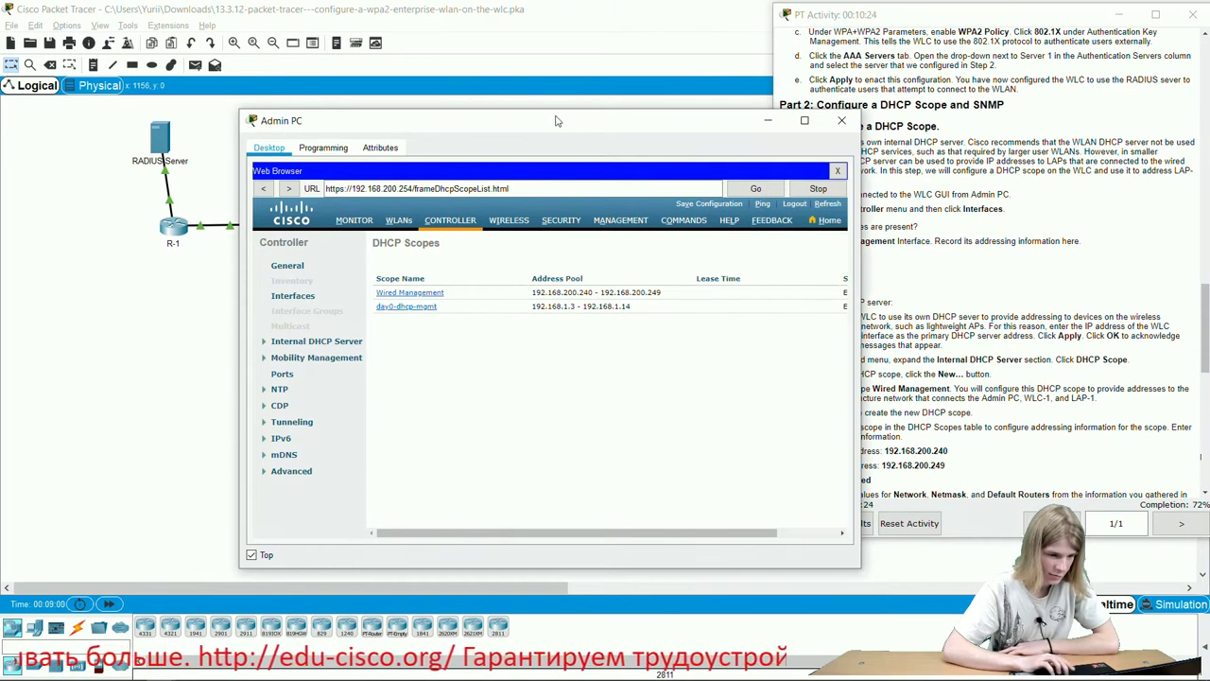
drag(556, 121, 400, 82)
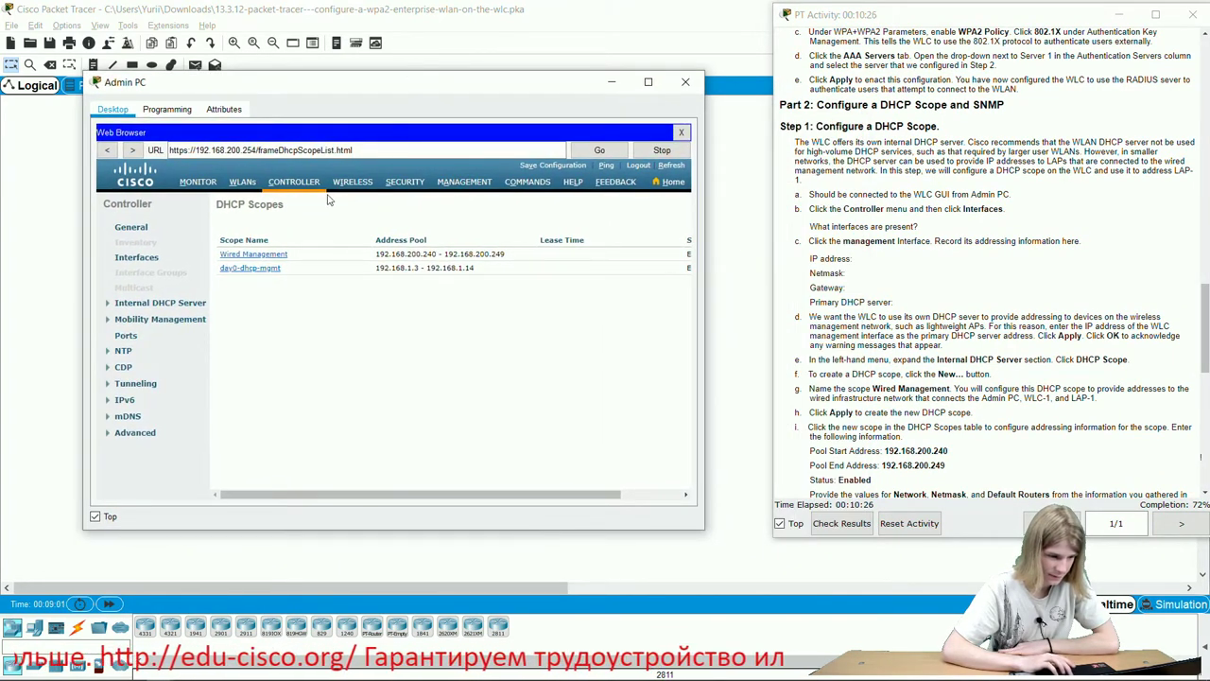
Review the Wired Management scope's fields against the instructions, then go to the controller's Interfaces list.
click(280, 257)
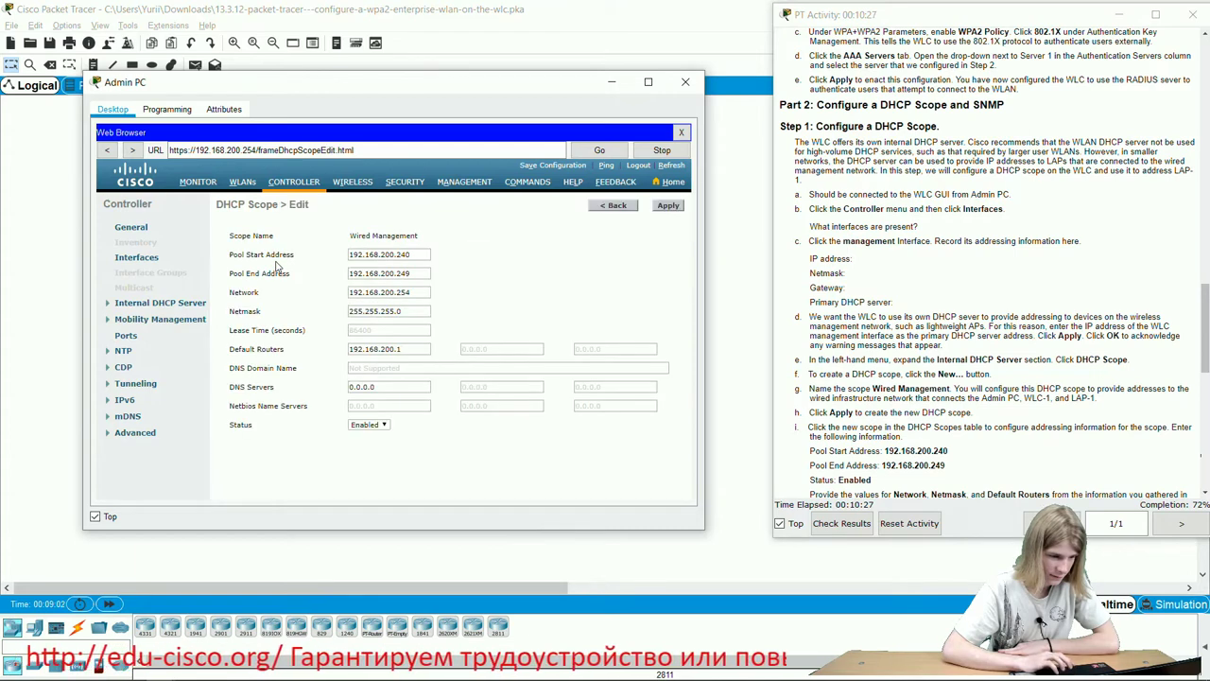
click(426, 295)
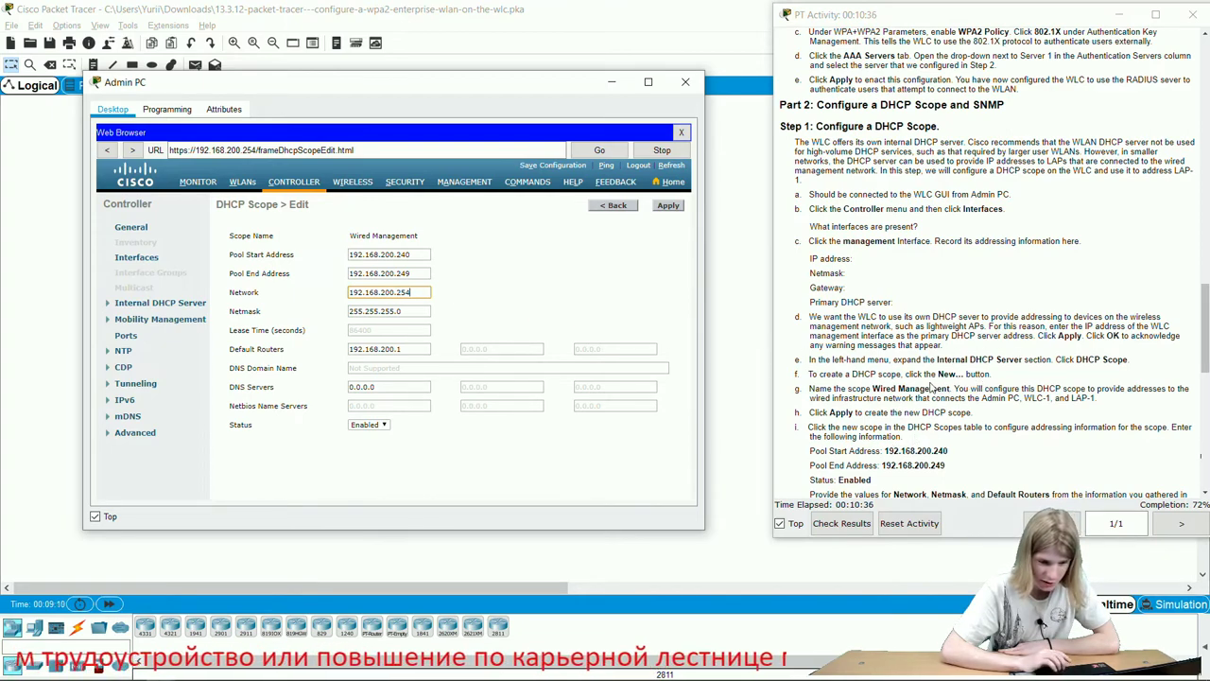
scroll(933, 388, down, 10)
scroll(984, 153, up, 4)
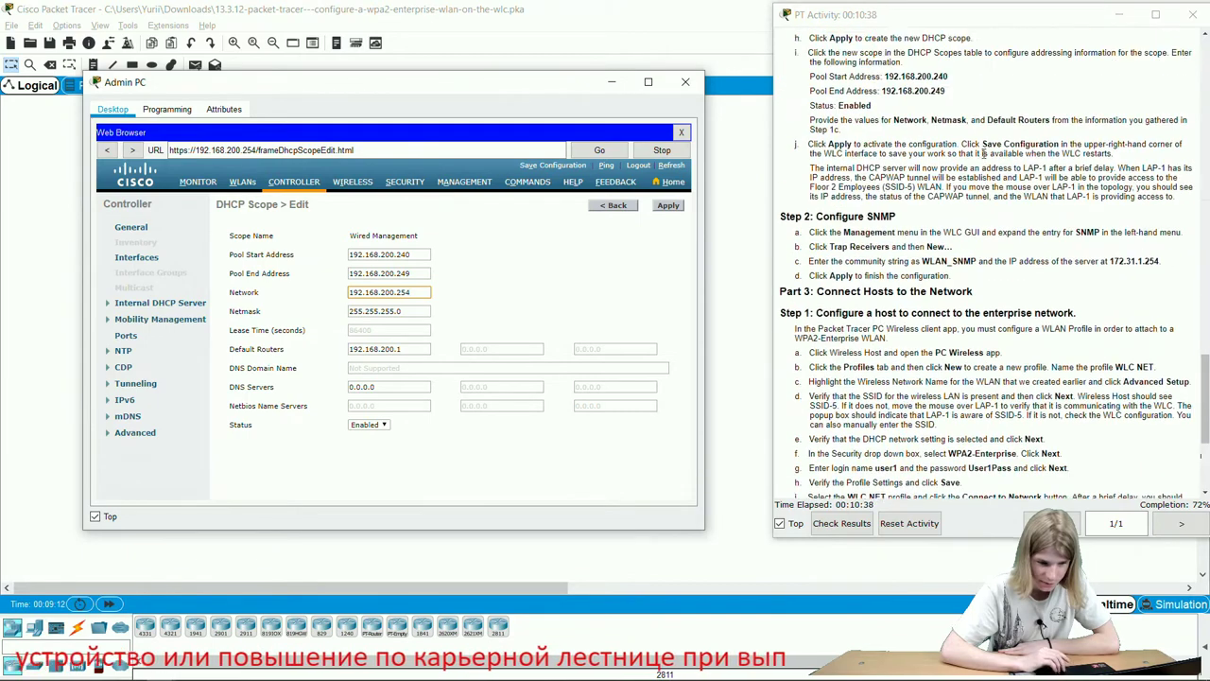
scroll(983, 153, up, 4)
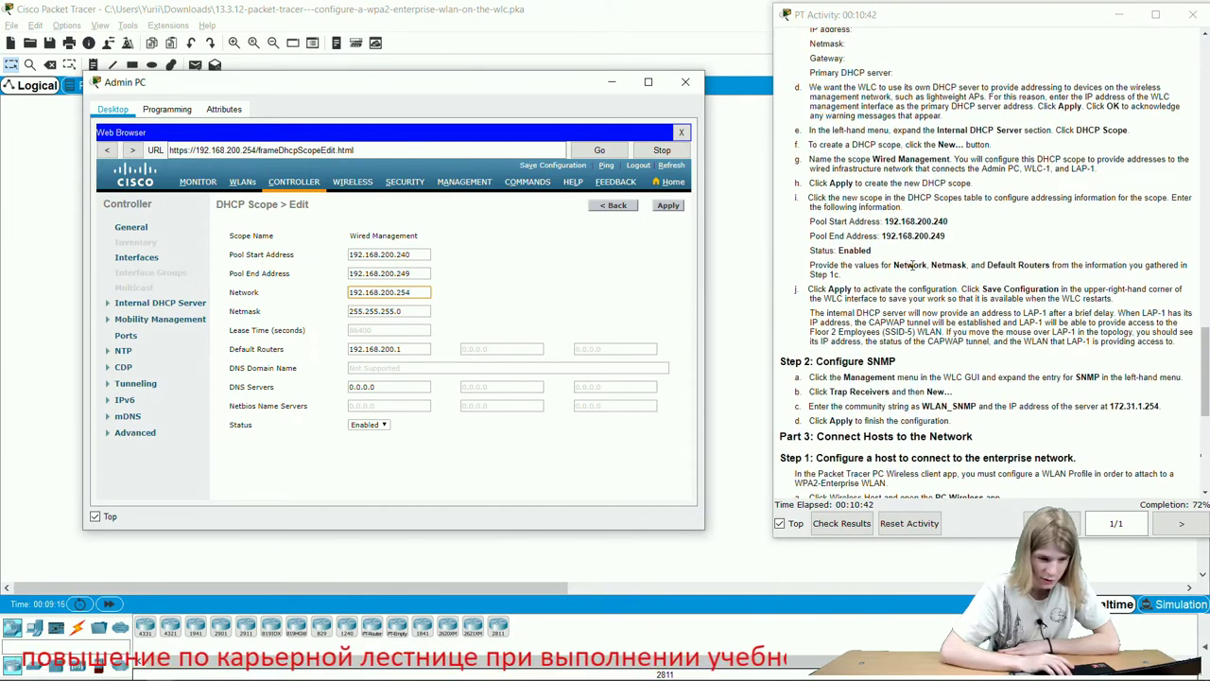
scroll(912, 266, up, 1)
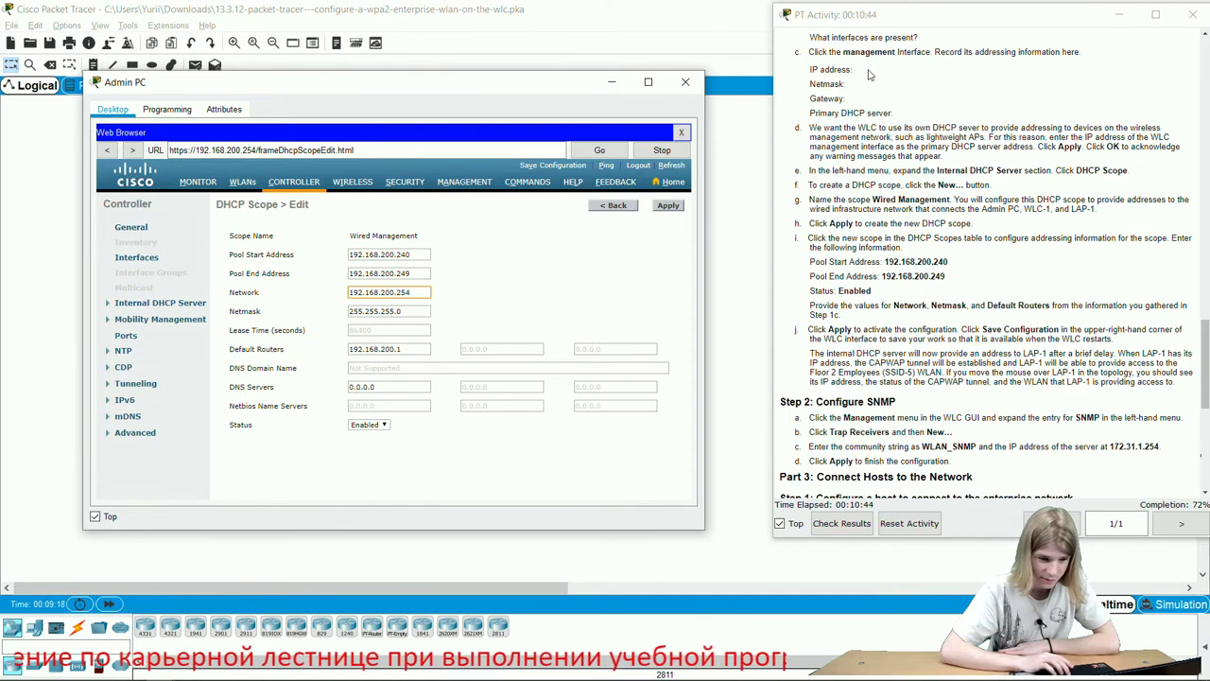
scroll(870, 74, up, 1)
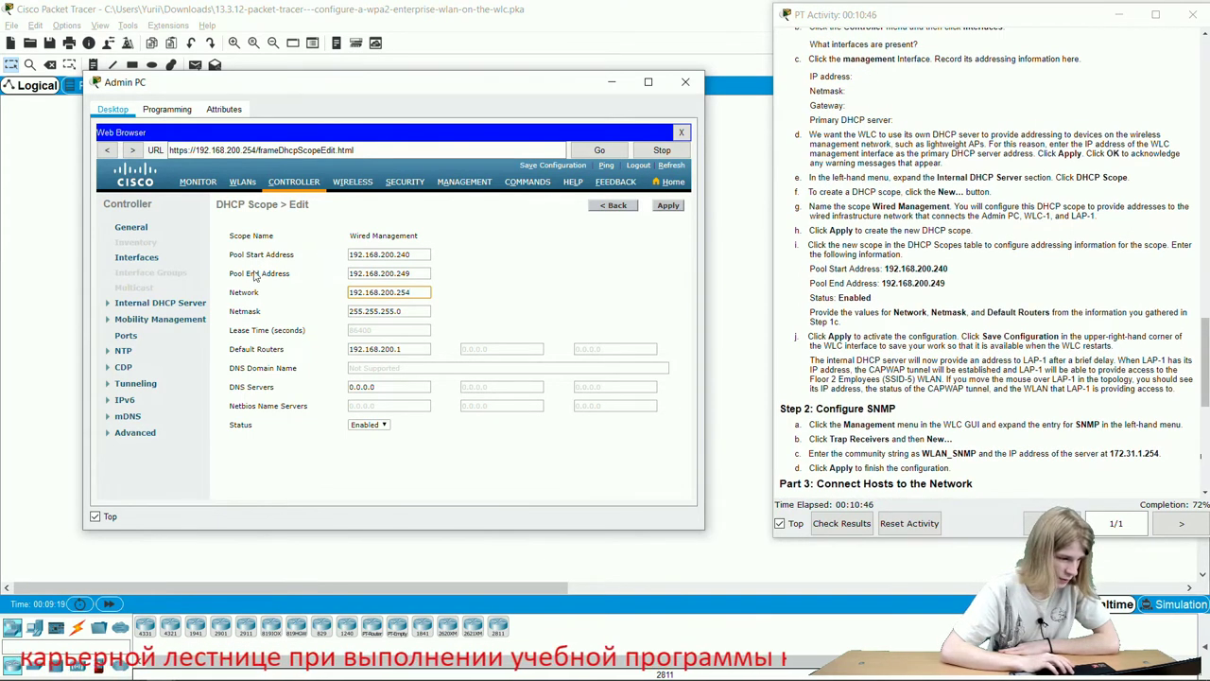
click(137, 263)
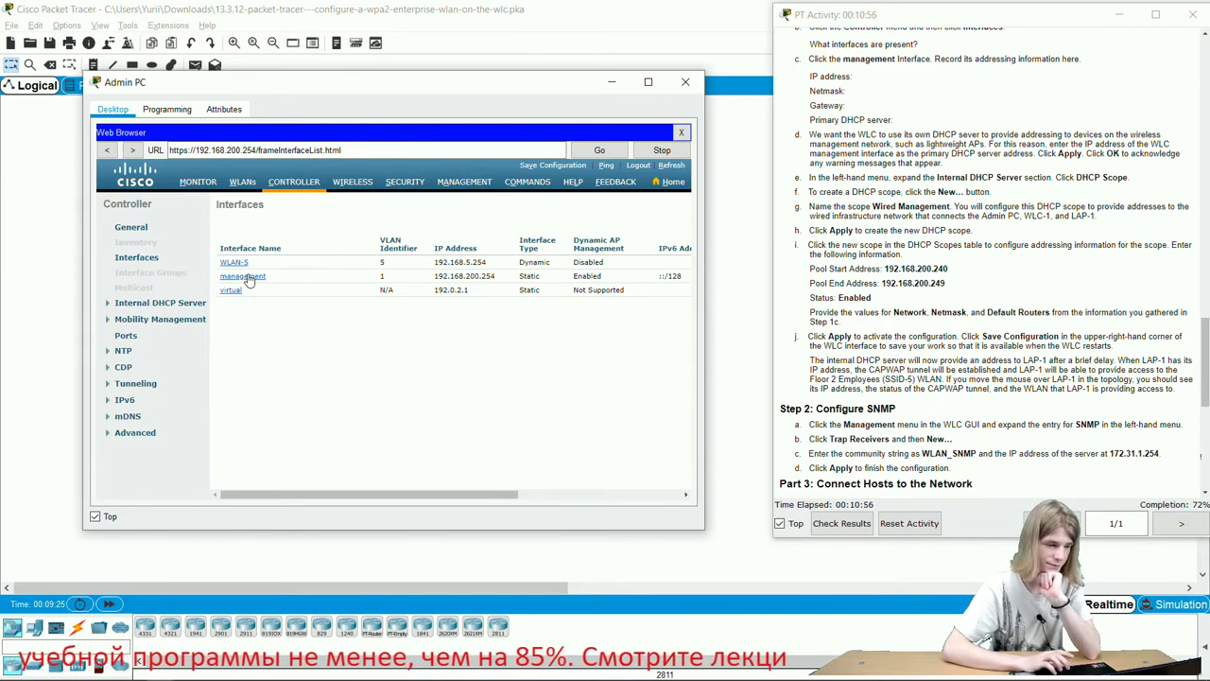
click(244, 276)
scroll(439, 383, down, 5)
scroll(438, 383, down, 1)
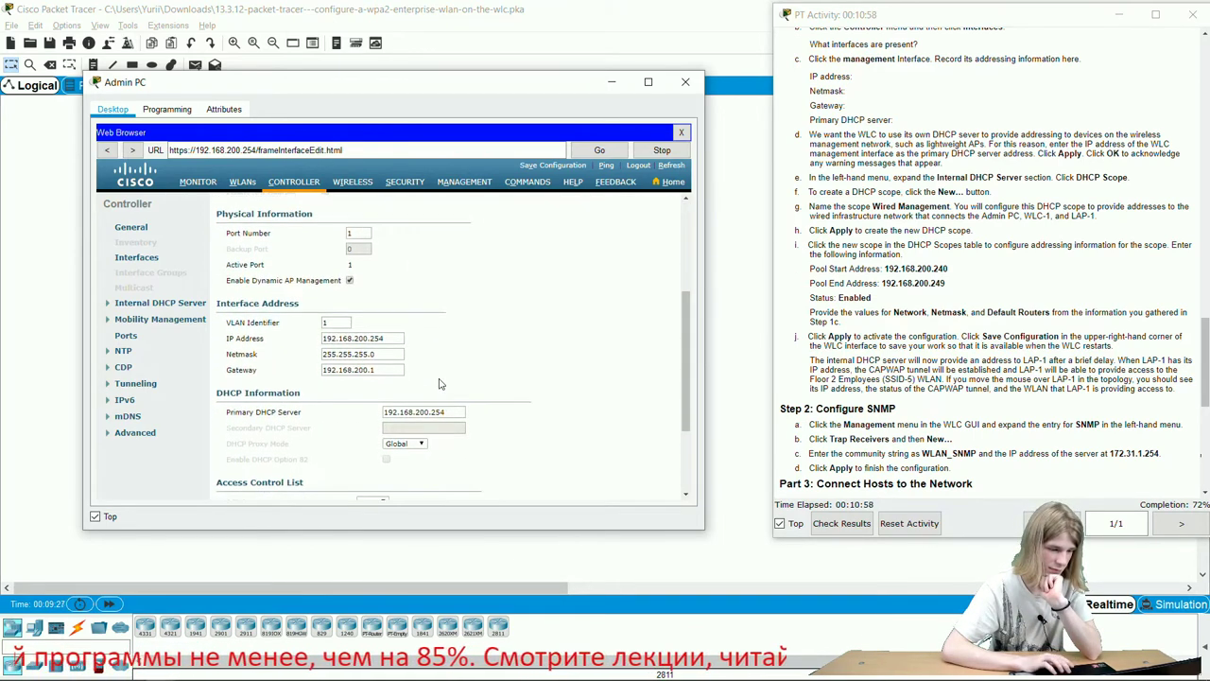
scroll(385, 371, down, 2)
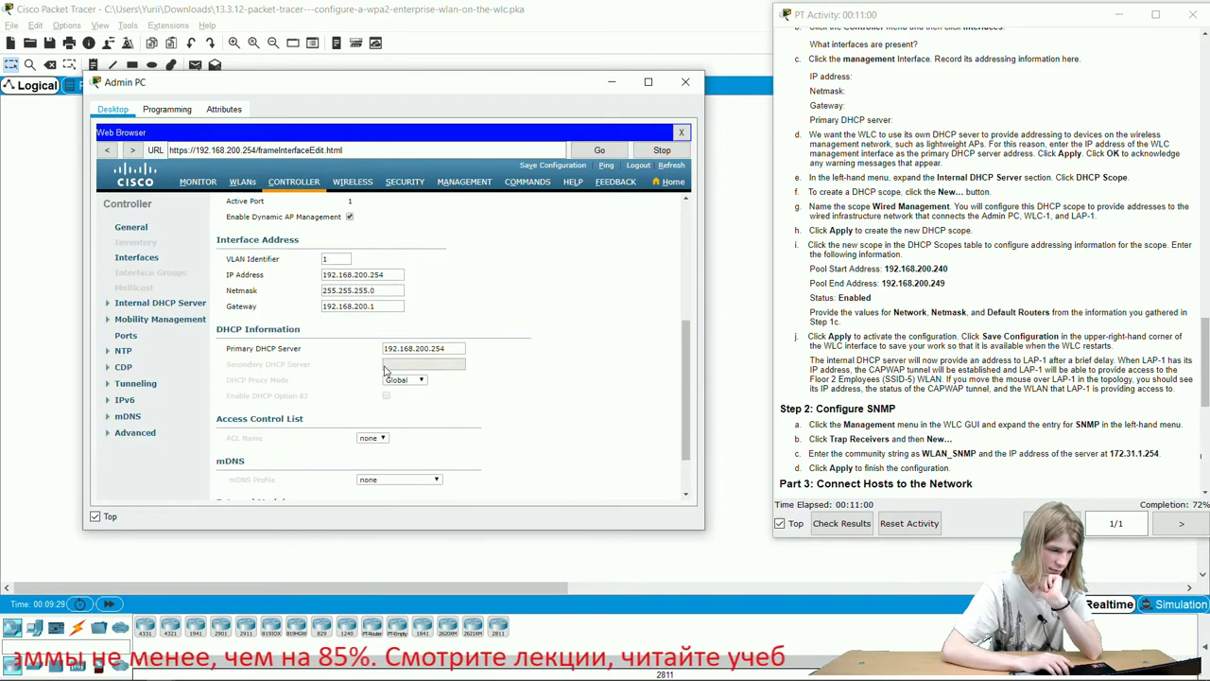
scroll(385, 372, down, 2)
scroll(384, 369, up, 3)
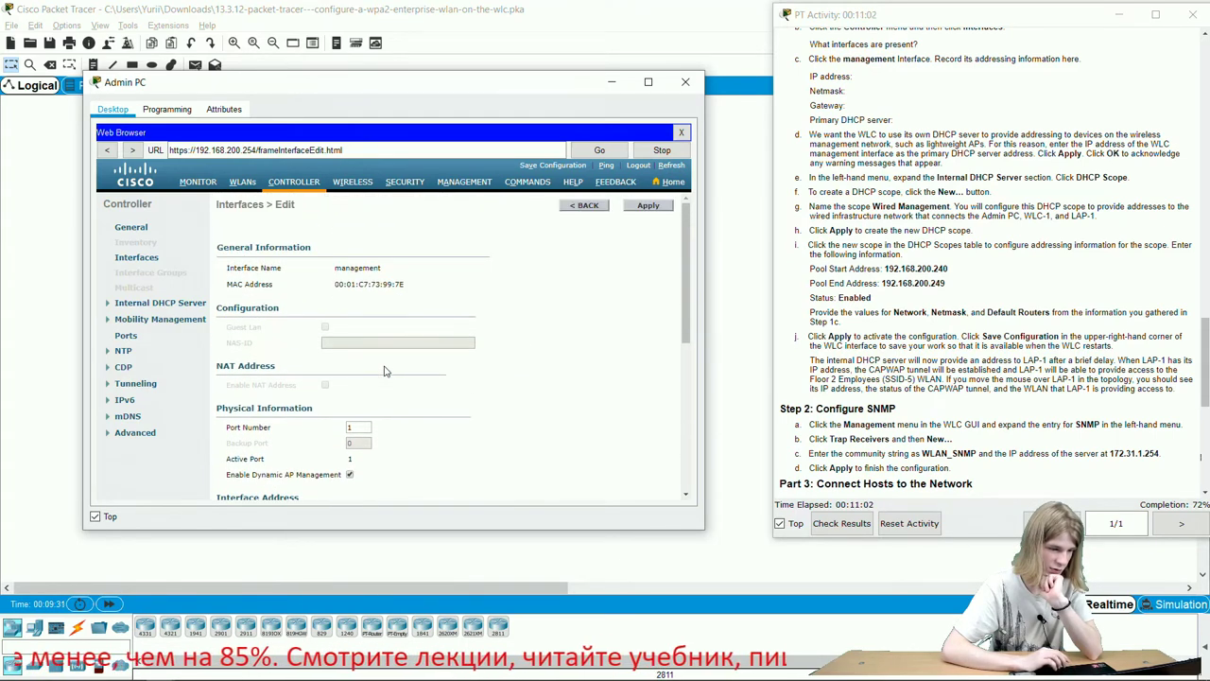
scroll(384, 370, down, 3)
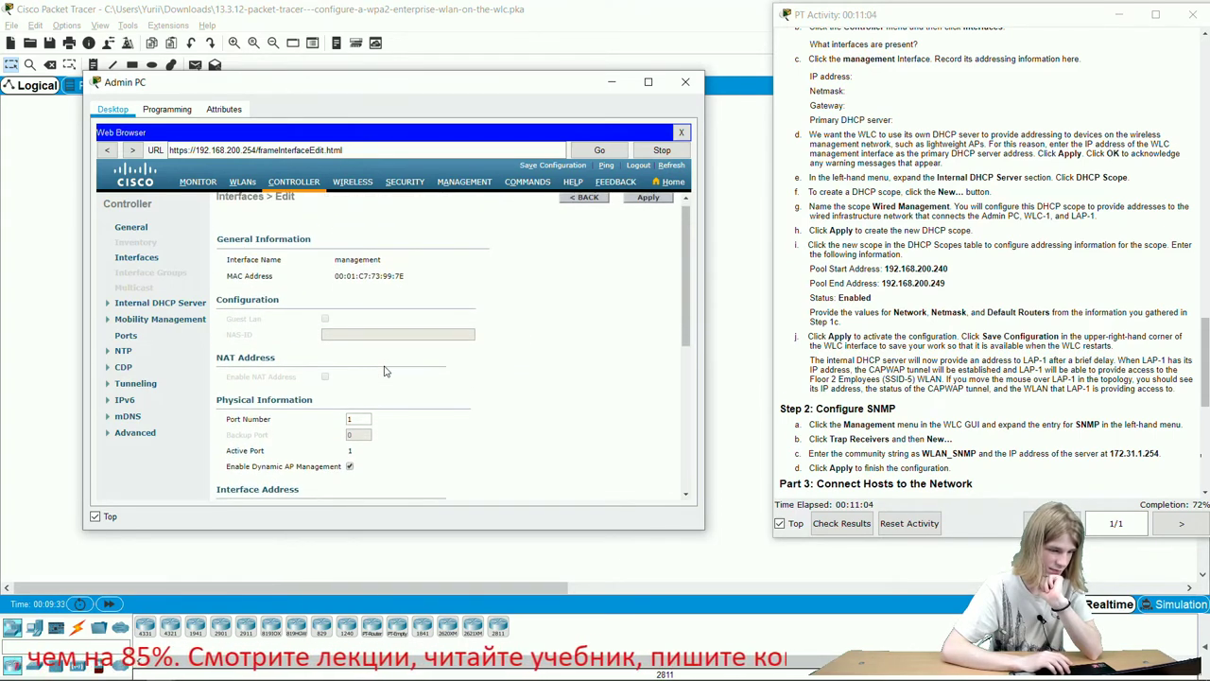
scroll(383, 369, down, 1)
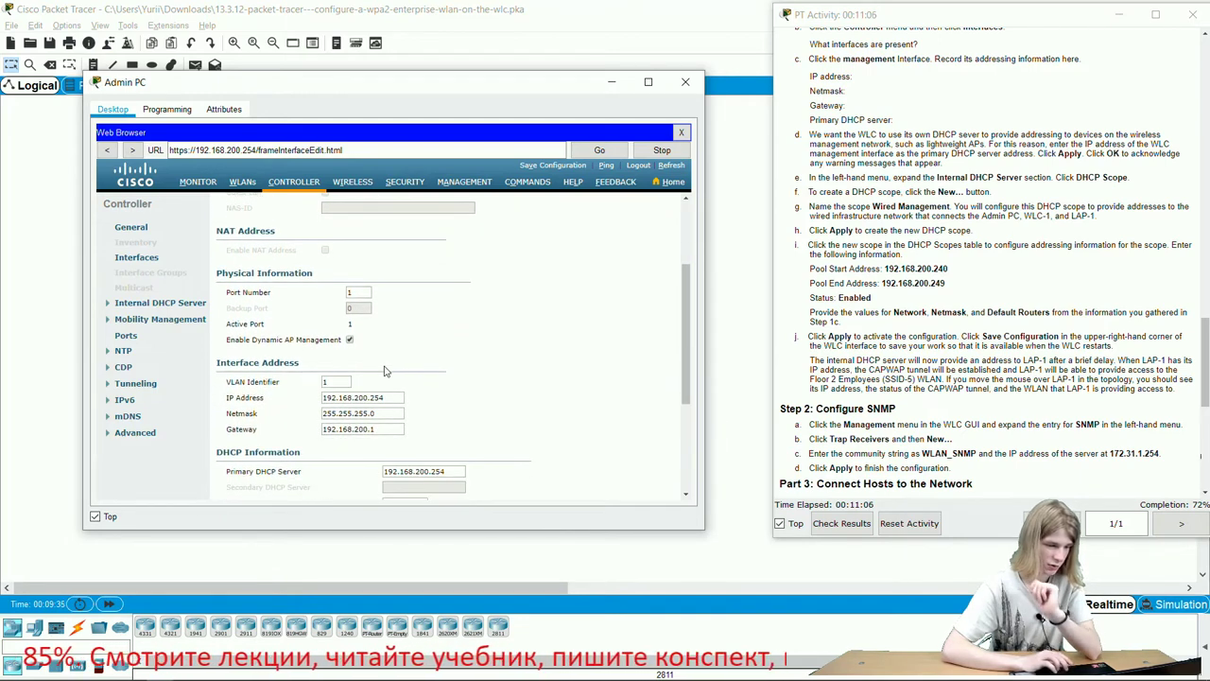
click(397, 396)
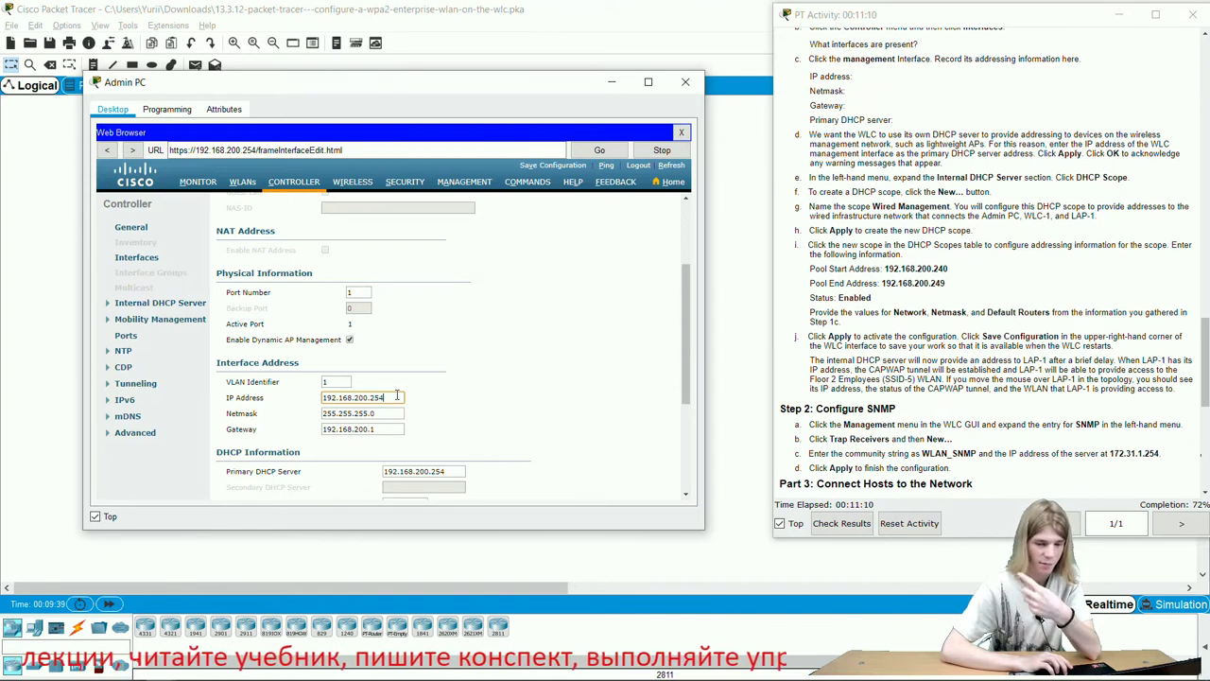
scroll(590, 263, up, 4)
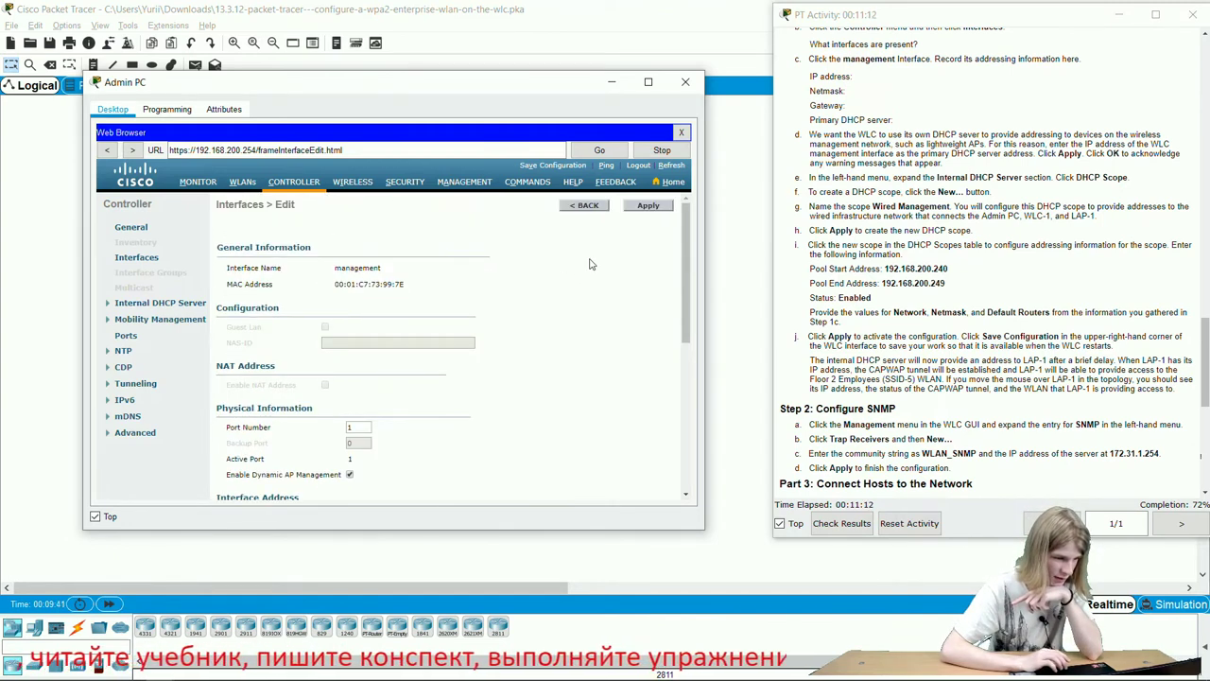
scroll(590, 263, down, 10)
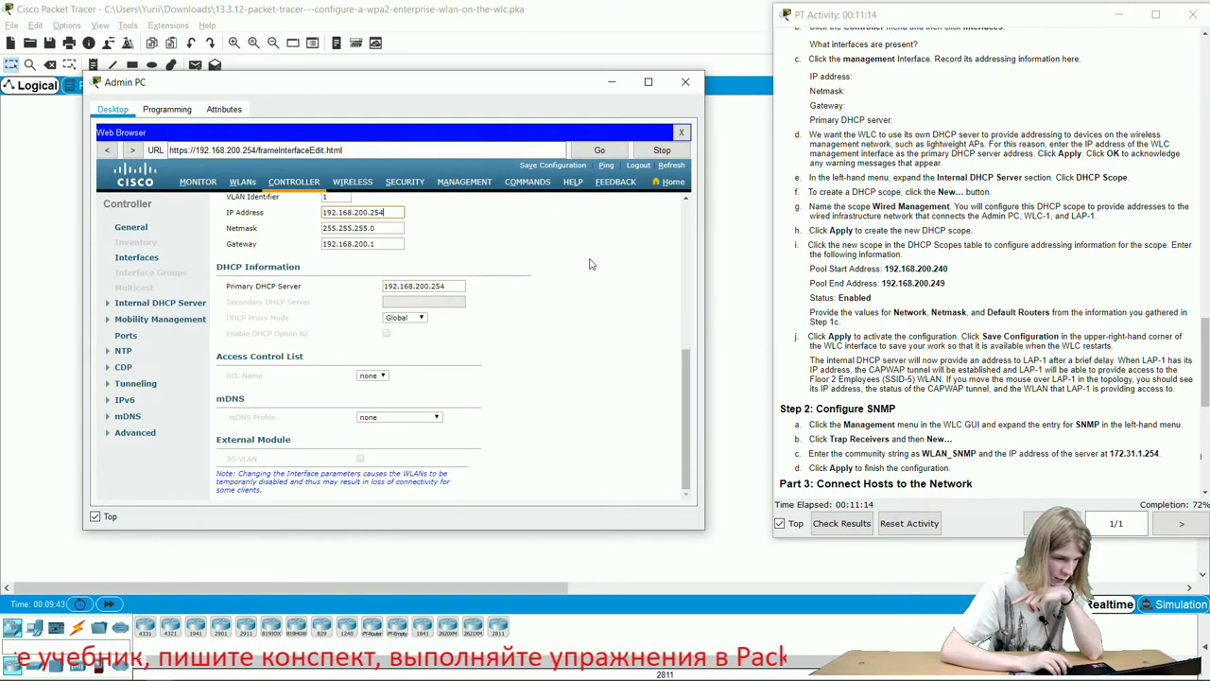
scroll(590, 264, up, 1)
scroll(590, 264, up, 2)
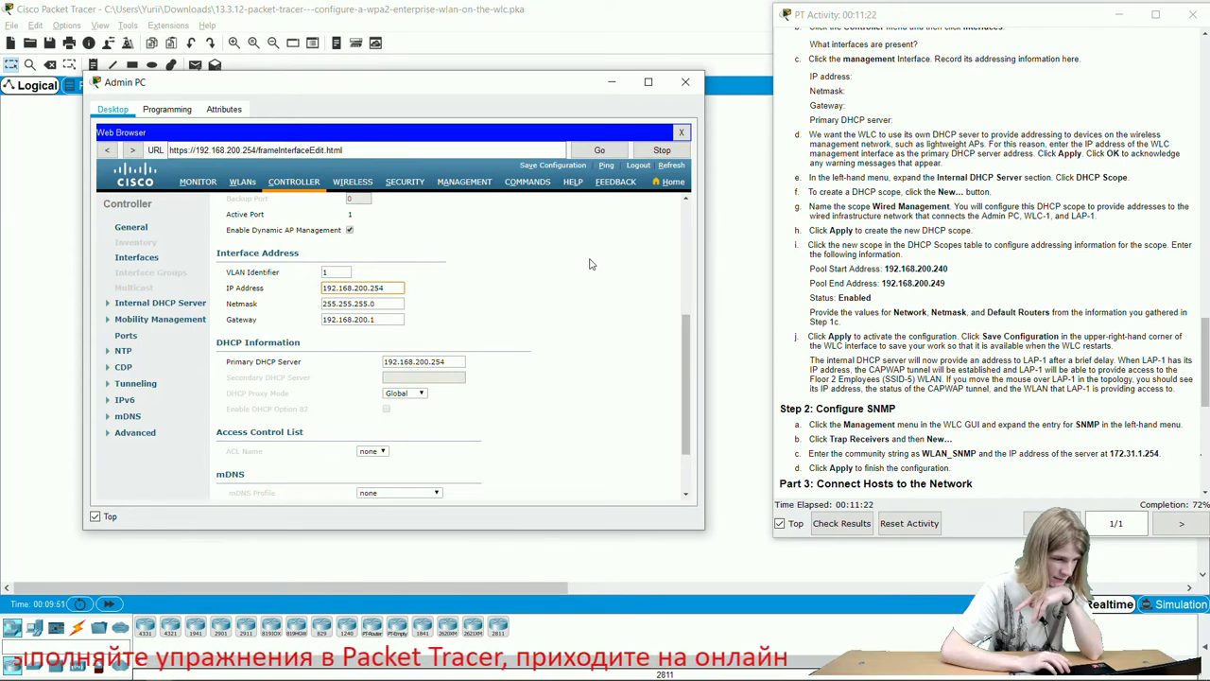
scroll(590, 263, up, 4)
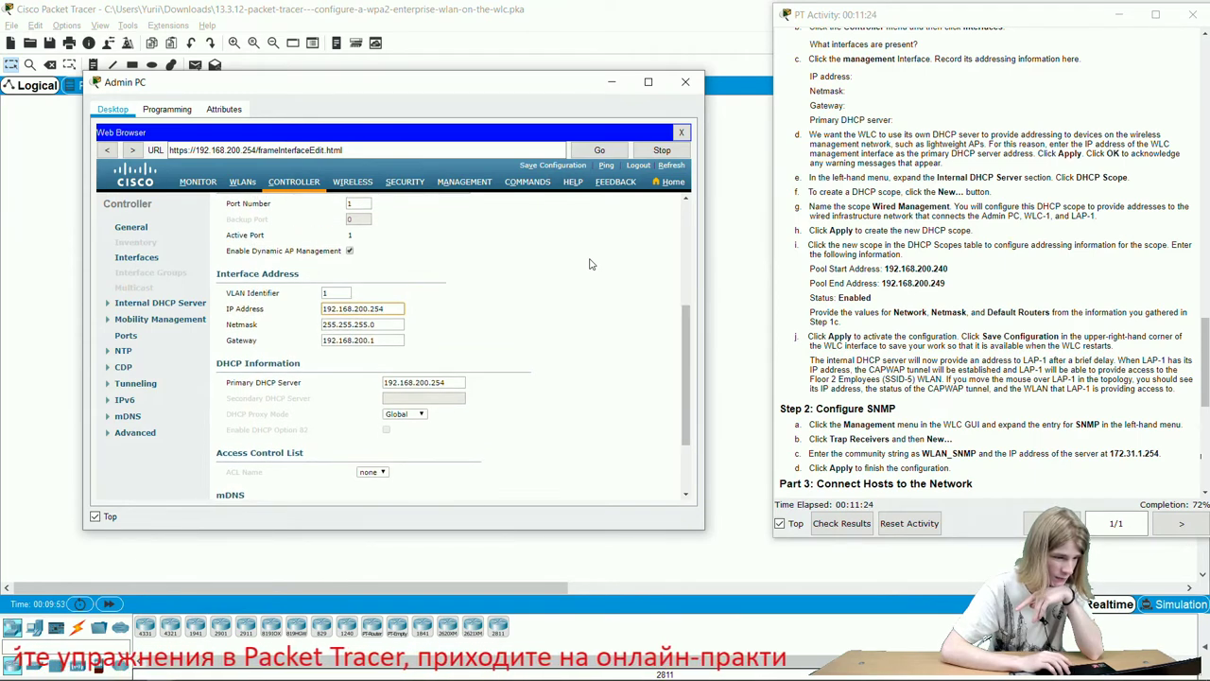
scroll(590, 264, up, 1)
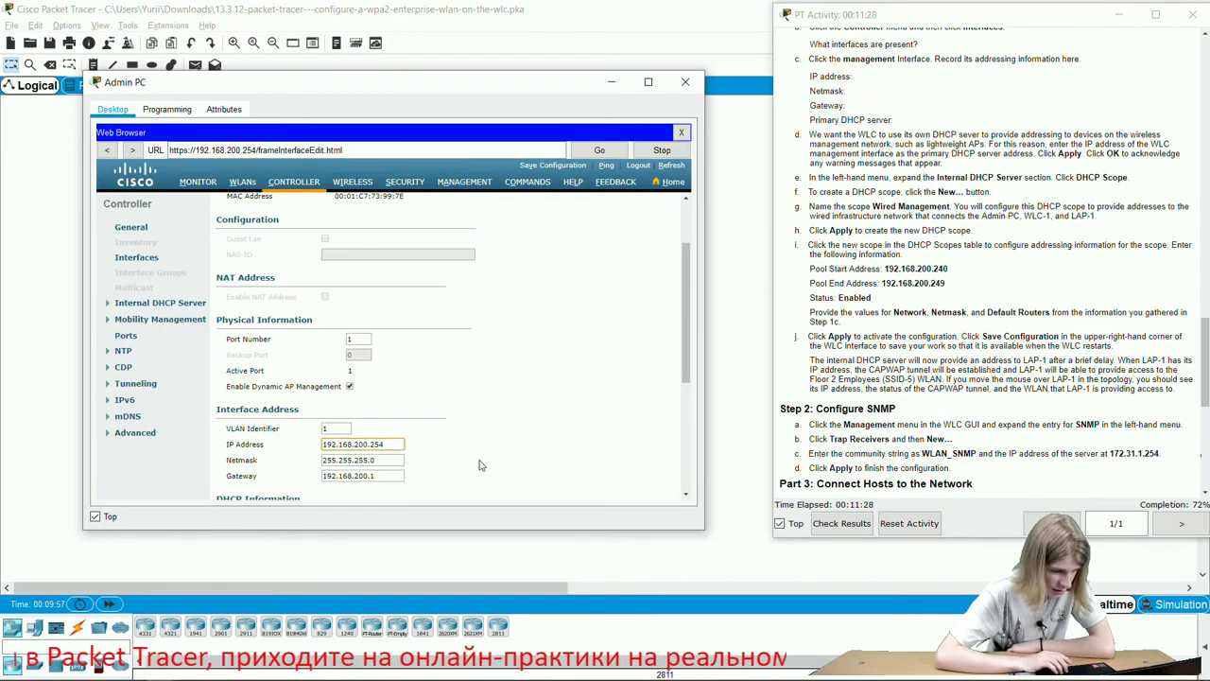
scroll(479, 465, down, 3)
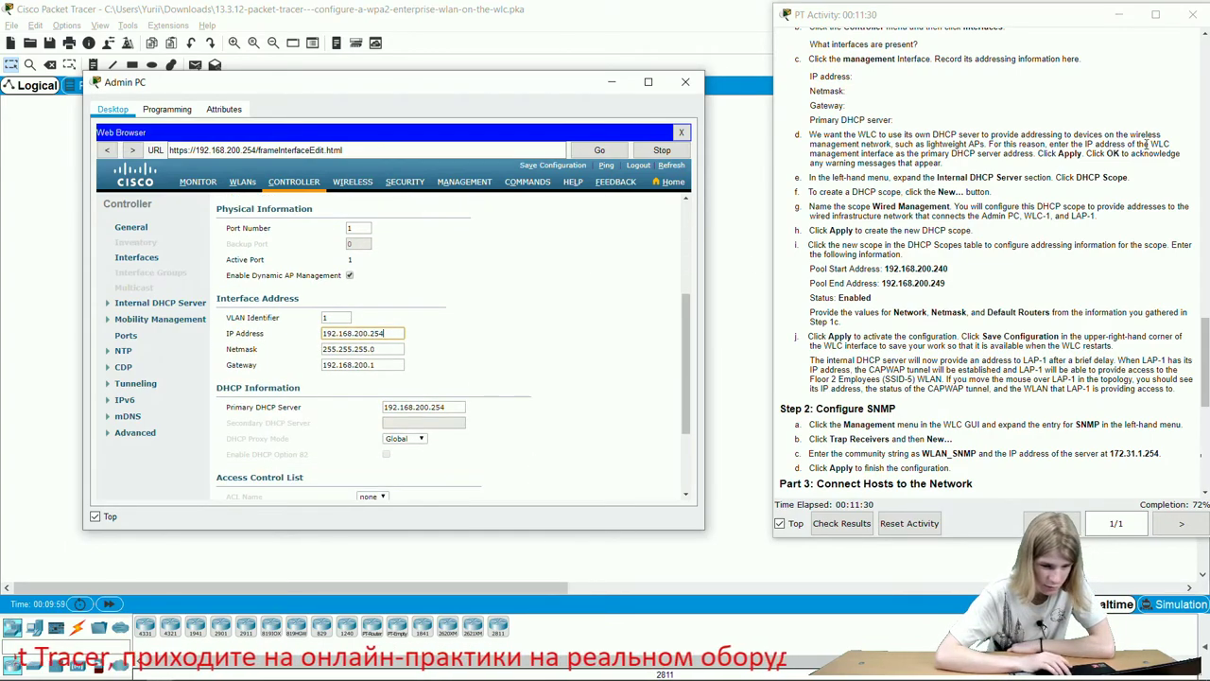
scroll(1147, 144, up, 15)
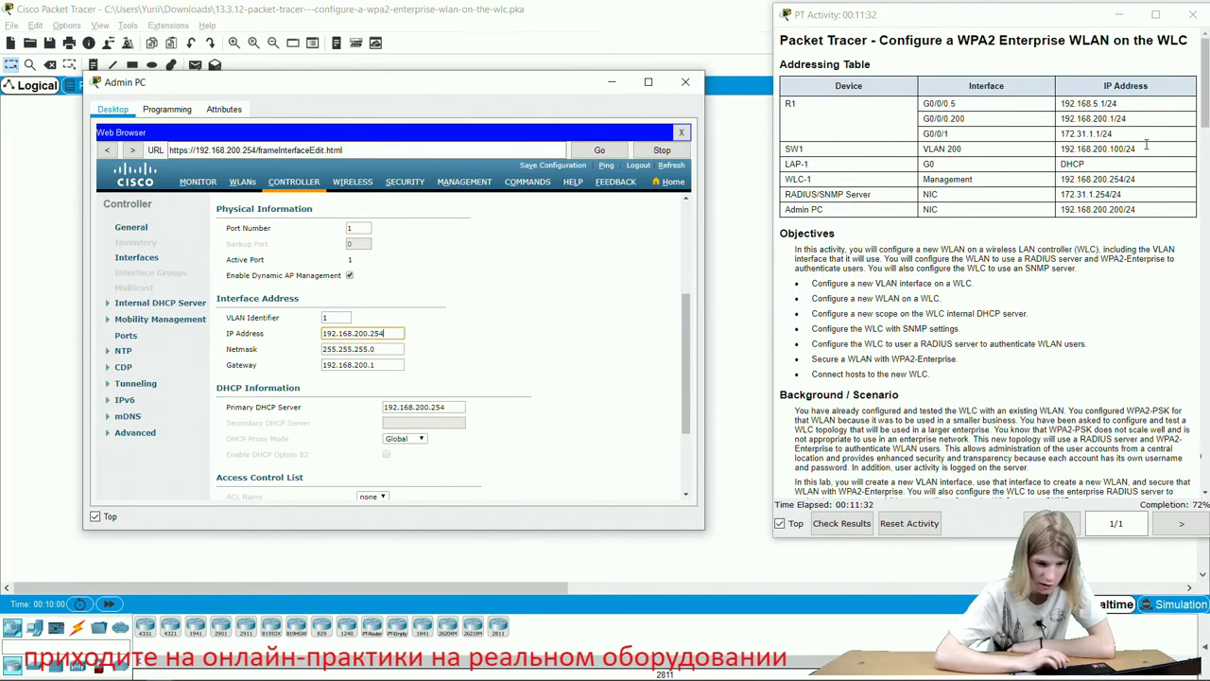
scroll(1145, 144, down, 15)
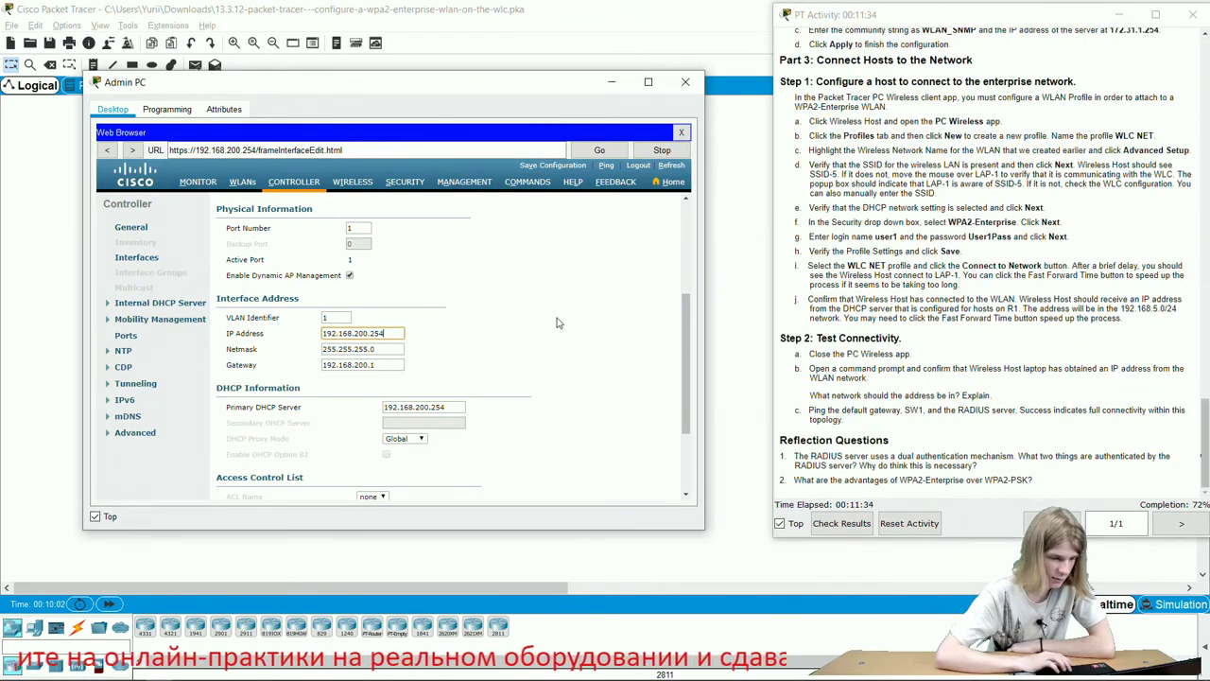
scroll(556, 322, down, 3)
scroll(578, 301, up, 8)
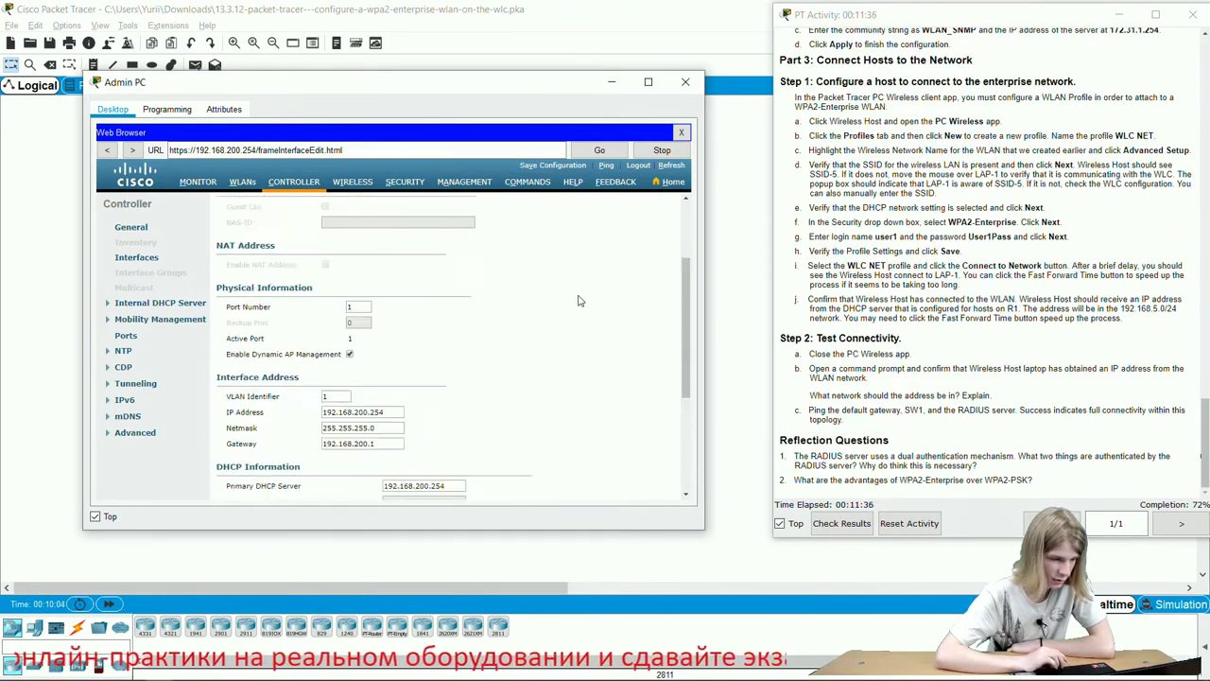
Reapply the management interface settings, accepting the AP manager and WLAN disruption warnings.
click(641, 208)
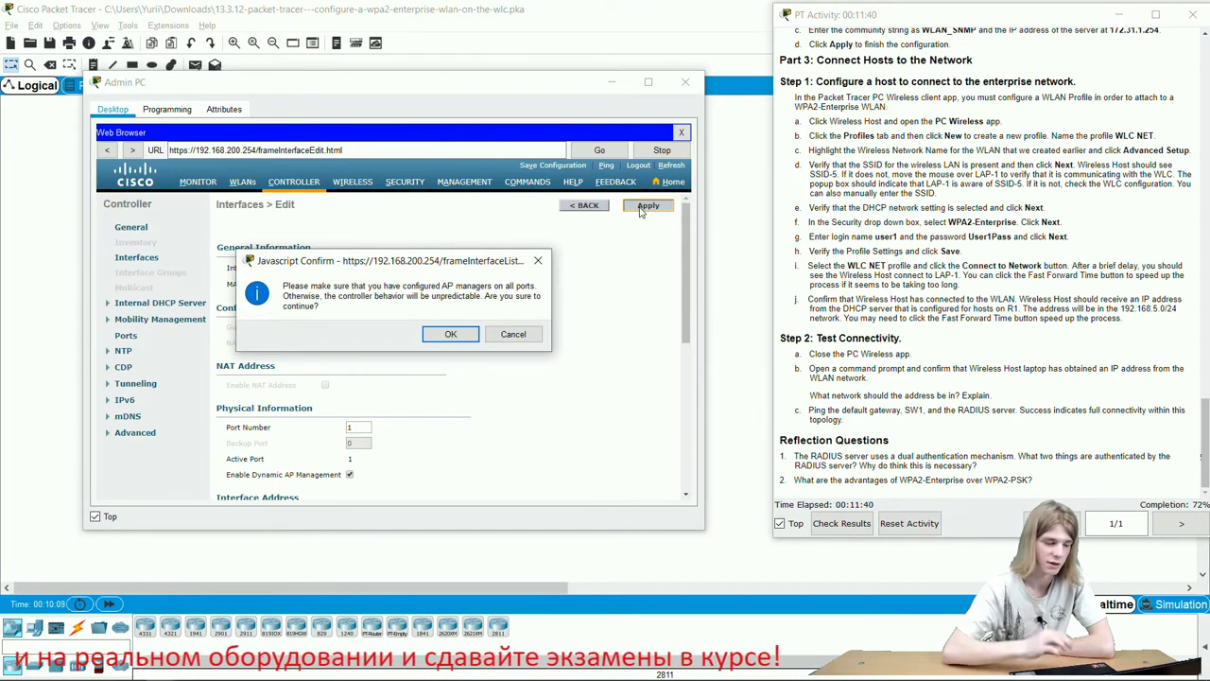
click(451, 336)
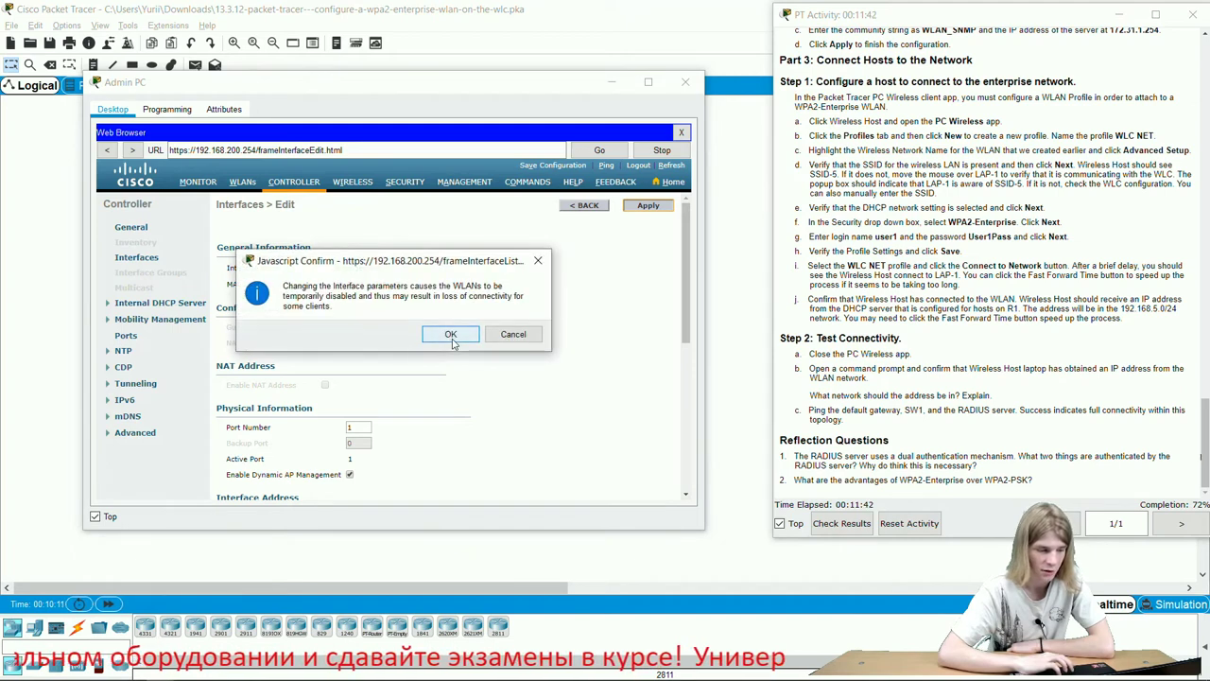
click(451, 337)
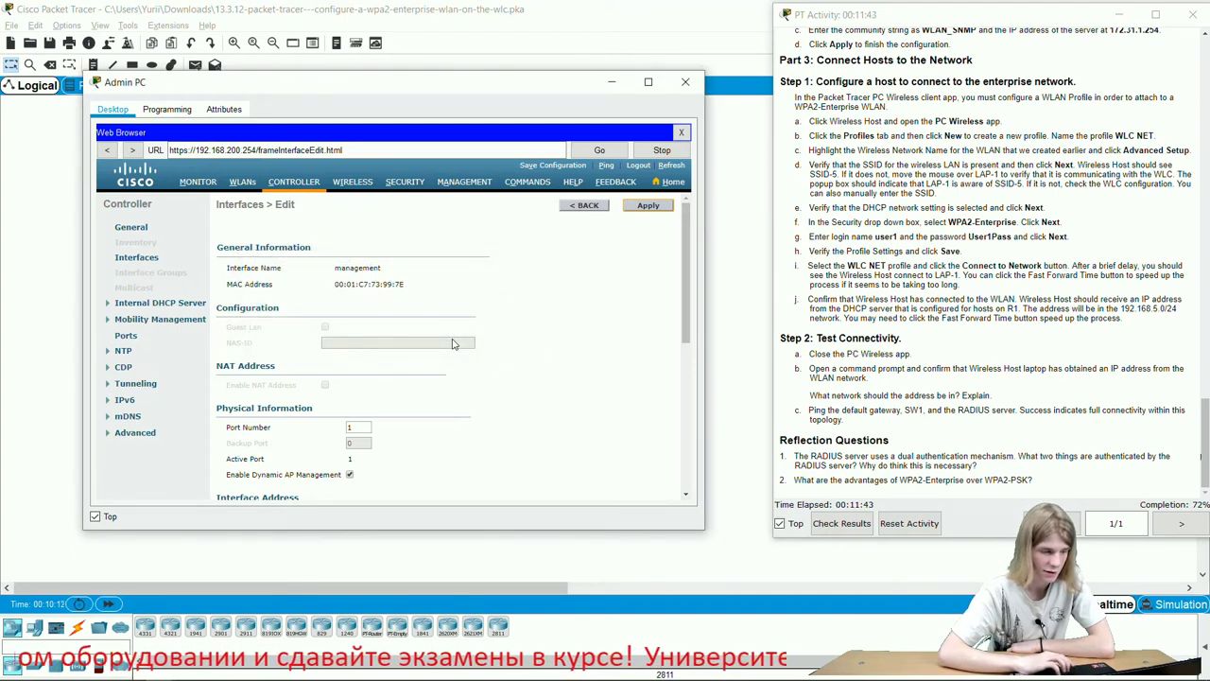
click(140, 304)
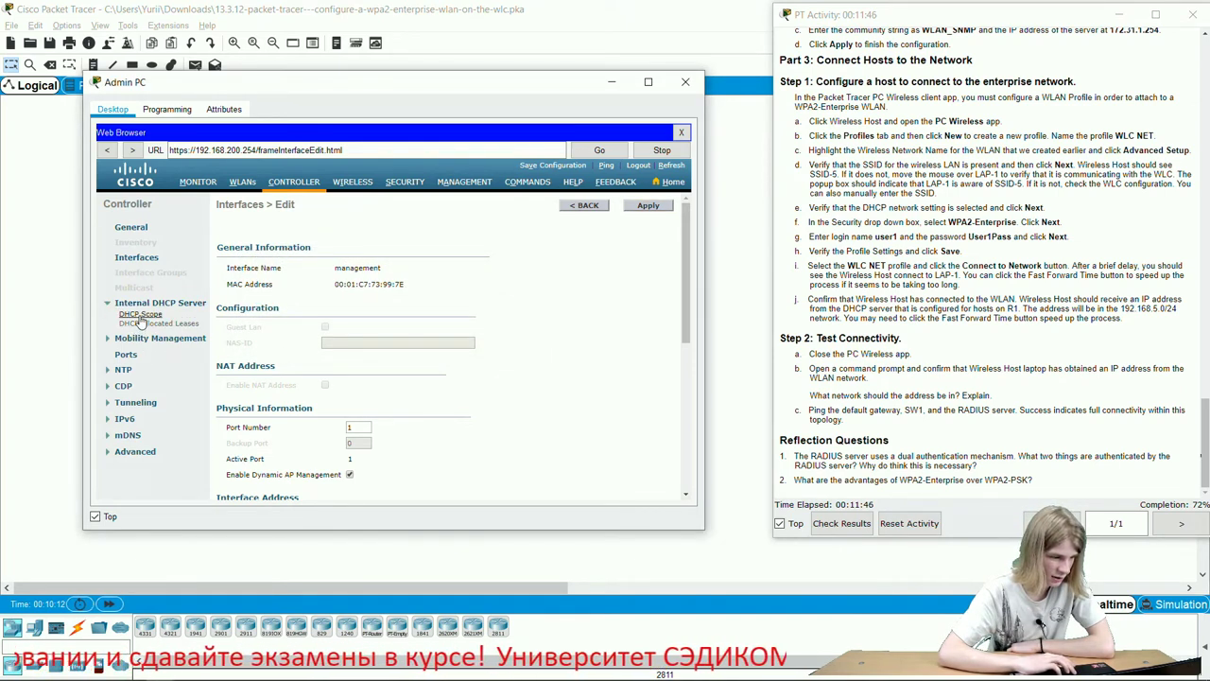
click(139, 317)
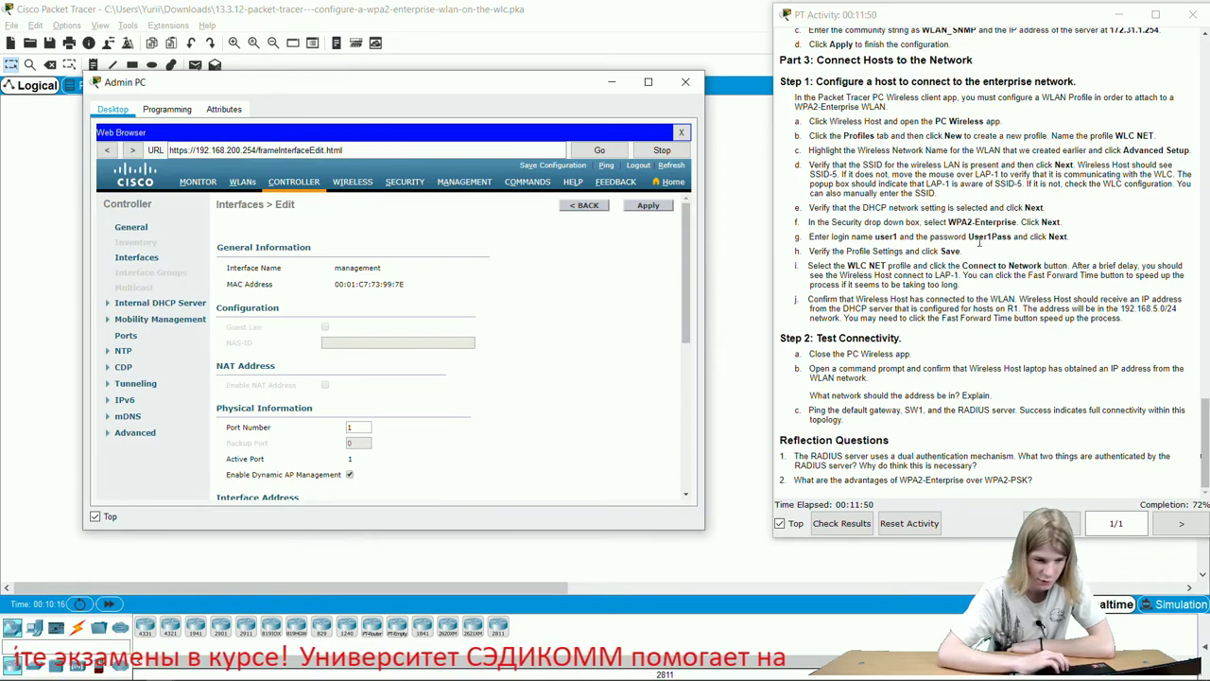
scroll(978, 242, up, 5)
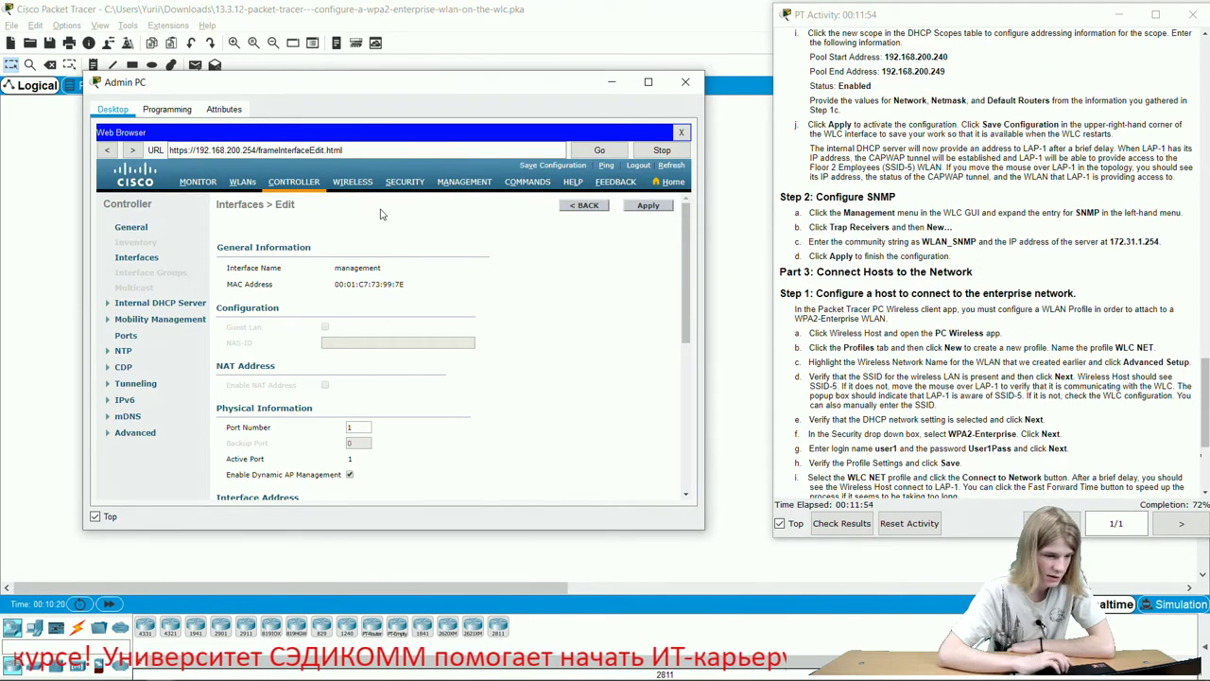
Go to MANAGEMENT > SNMP > Trap Receivers to view the empty receiver list.
click(489, 187)
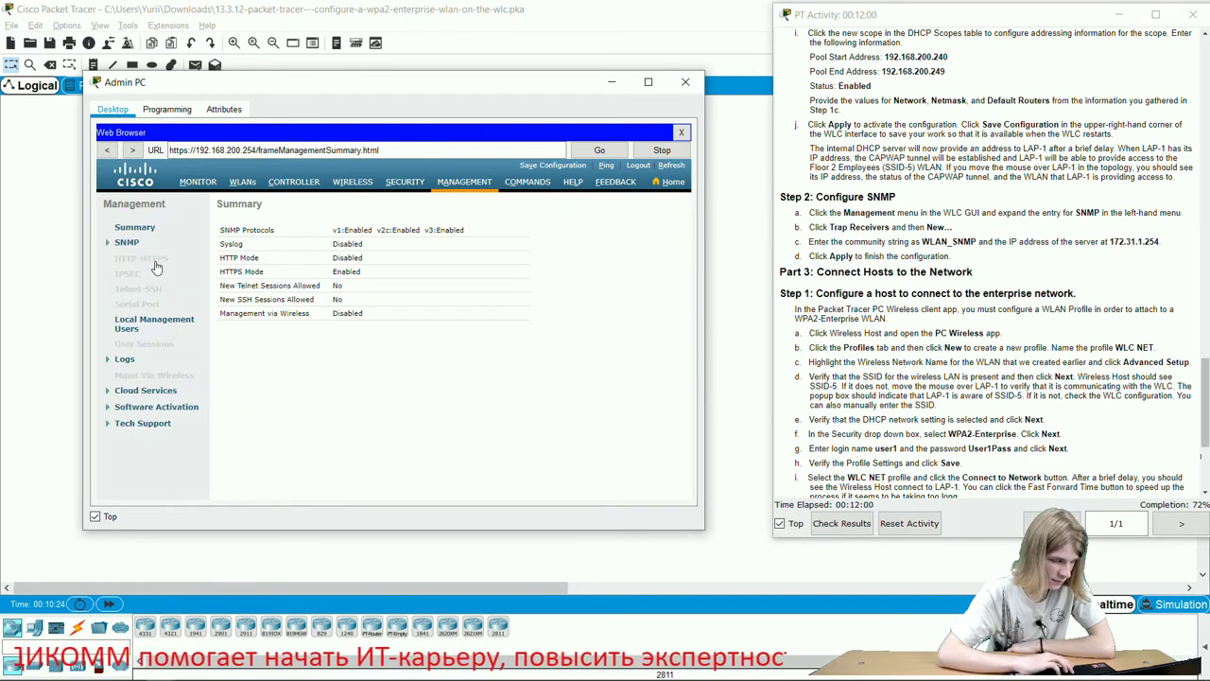
click(131, 245)
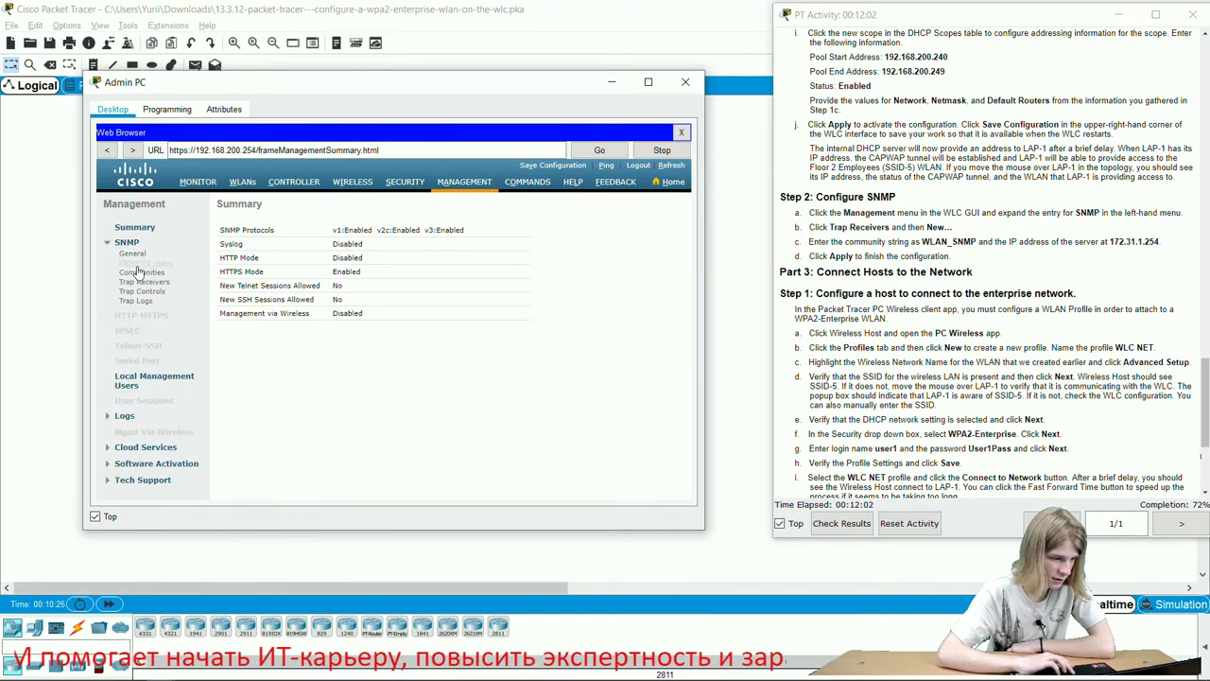
click(142, 283)
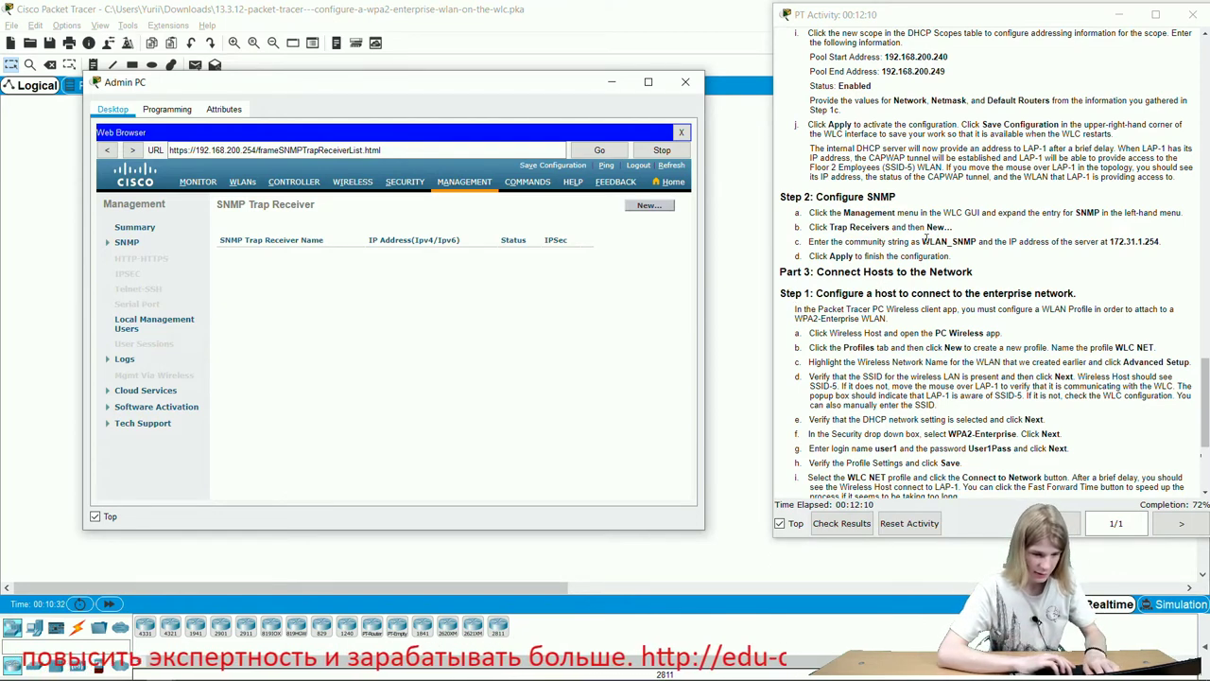
Add an SNMP trap receiver with community WLAN_SNMP at 172.31.1.254 and apply it.
drag(923, 242, 972, 244)
key(ctrl+c)
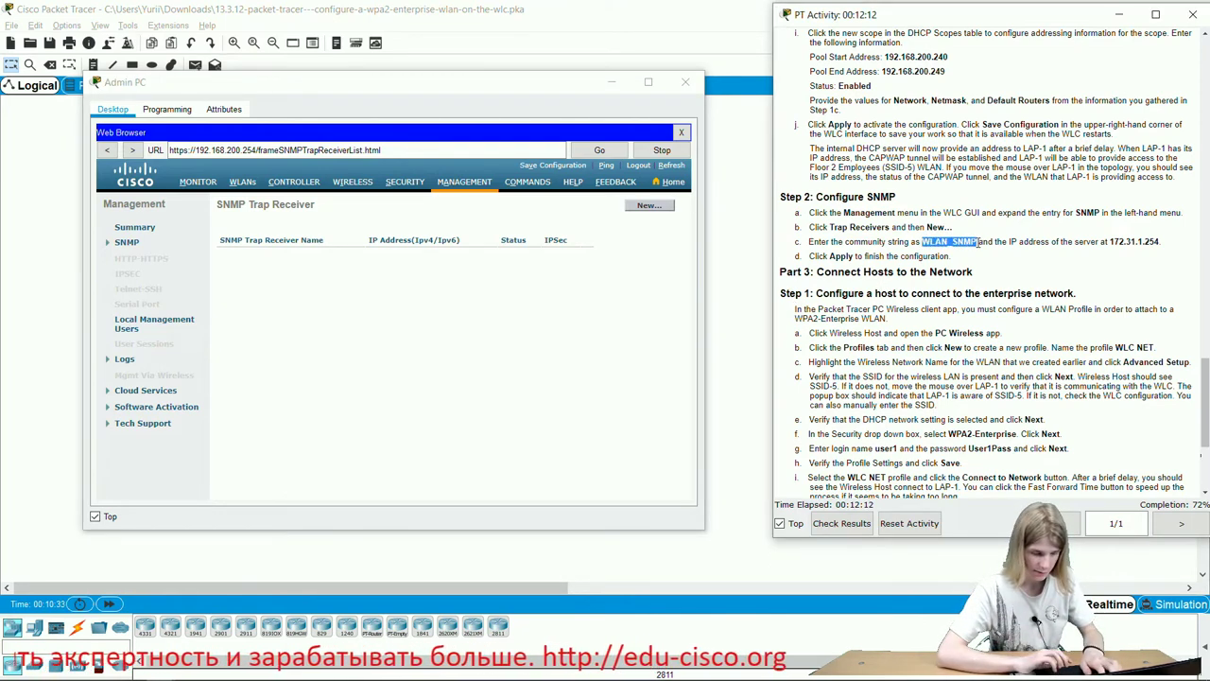
click(661, 206)
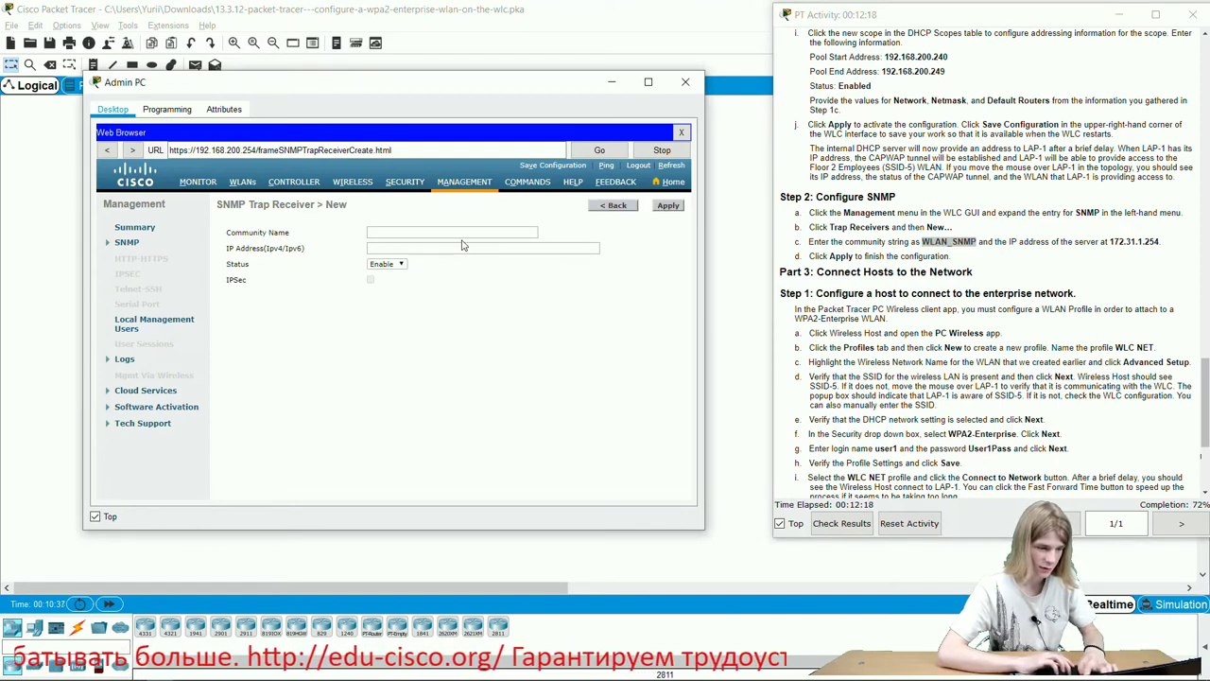
click(463, 233)
key(ctrl+v)
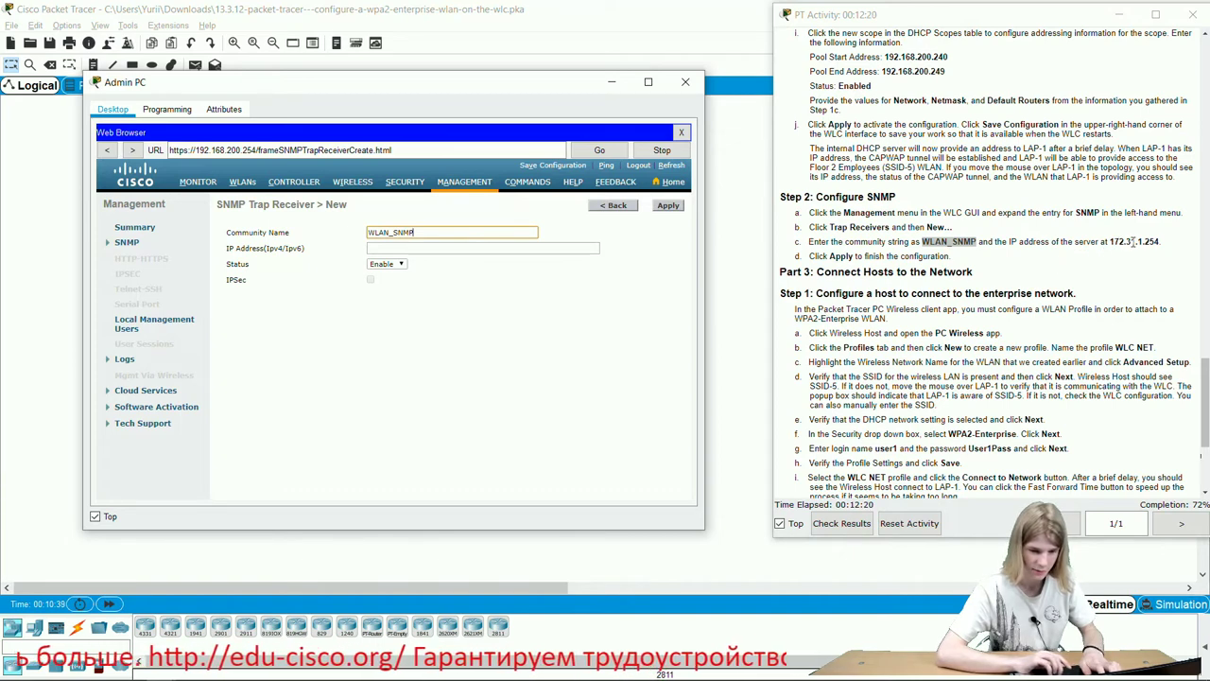
double_click(1132, 242)
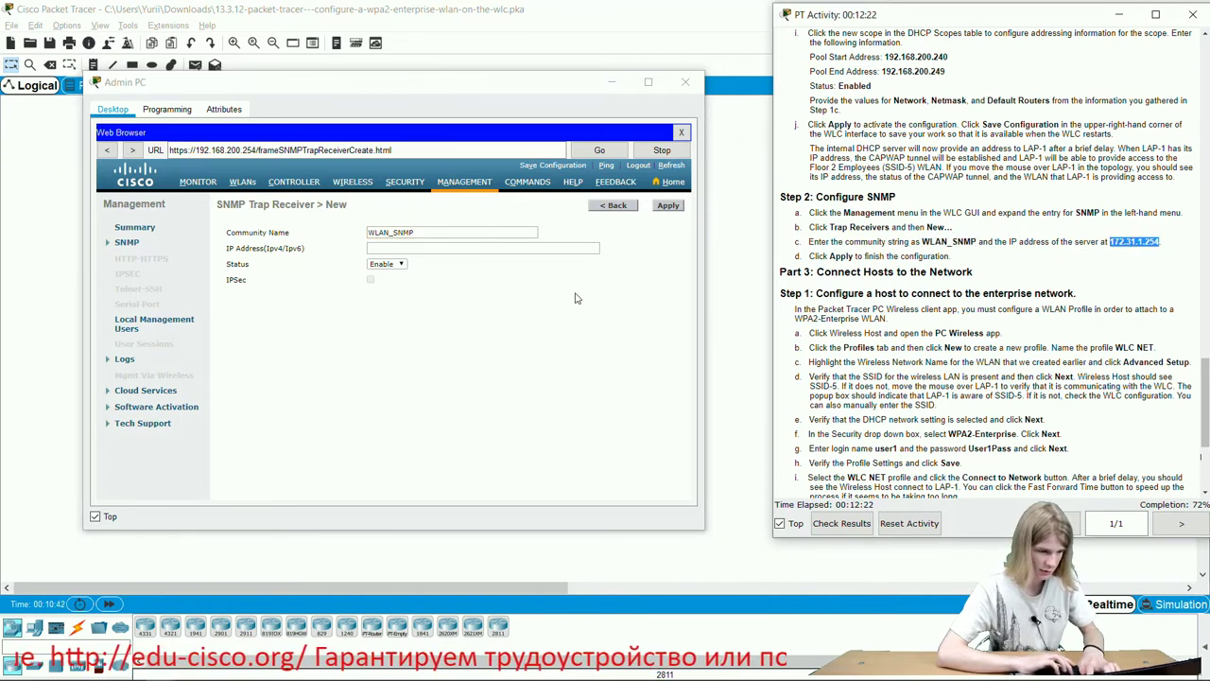
click(574, 249)
text(172.31.1.254)
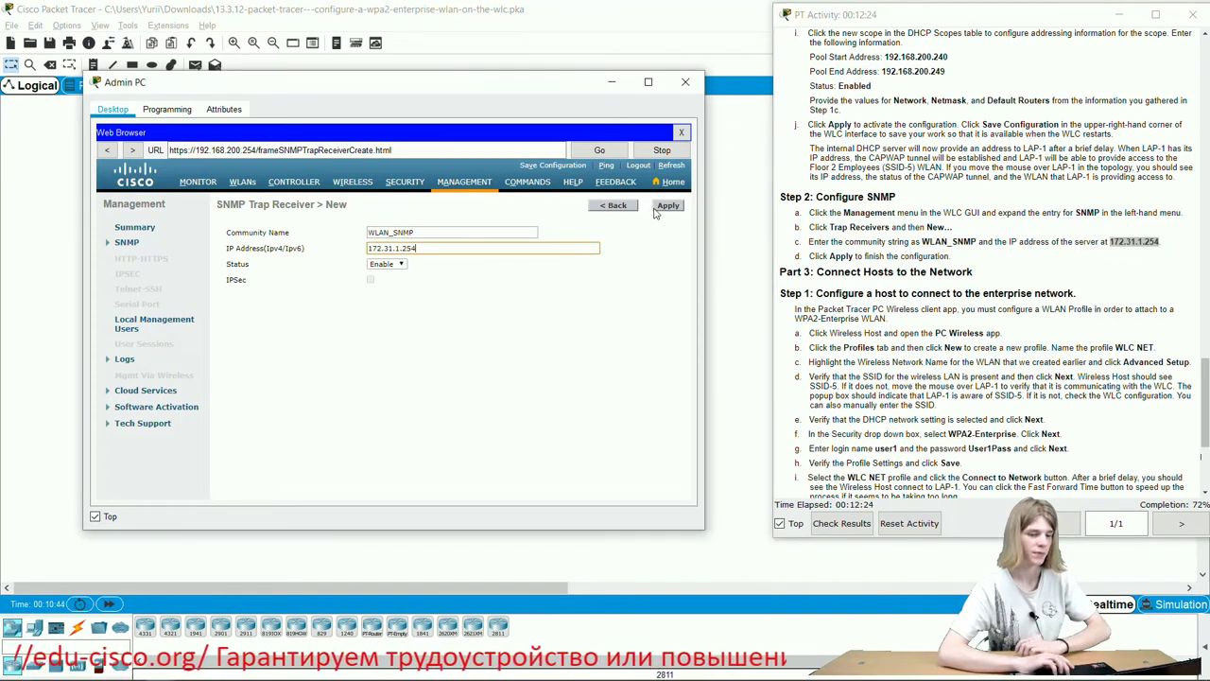
click(656, 209)
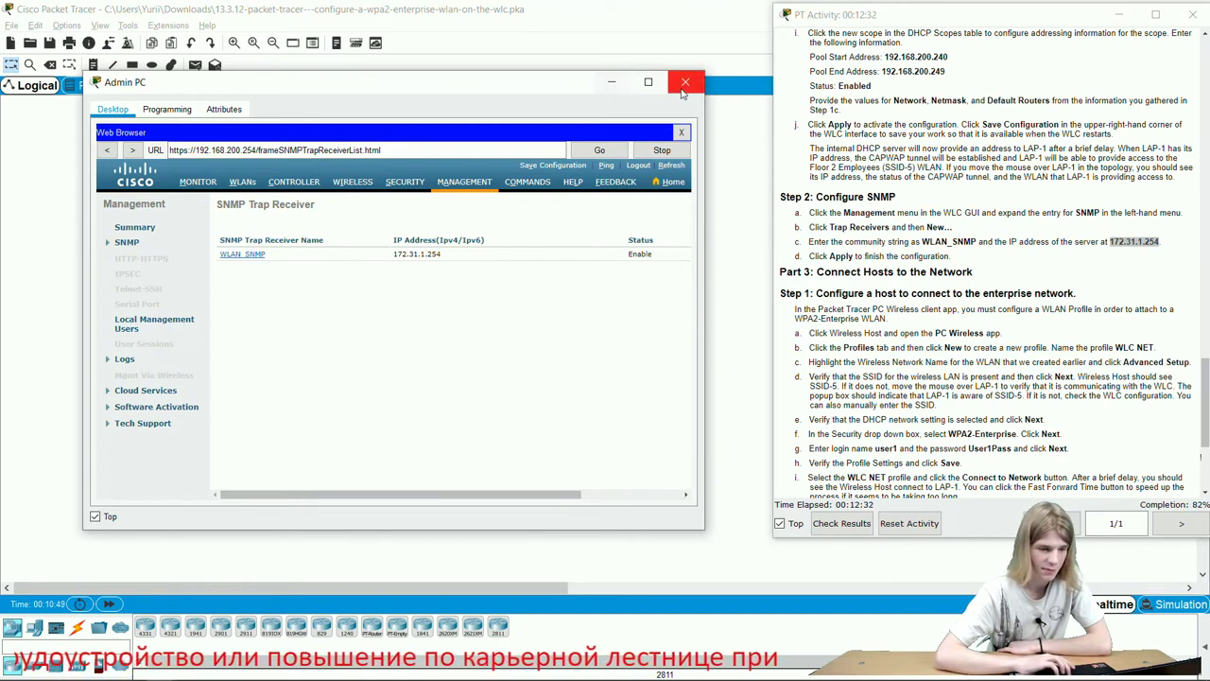
click(611, 83)
click(374, 300)
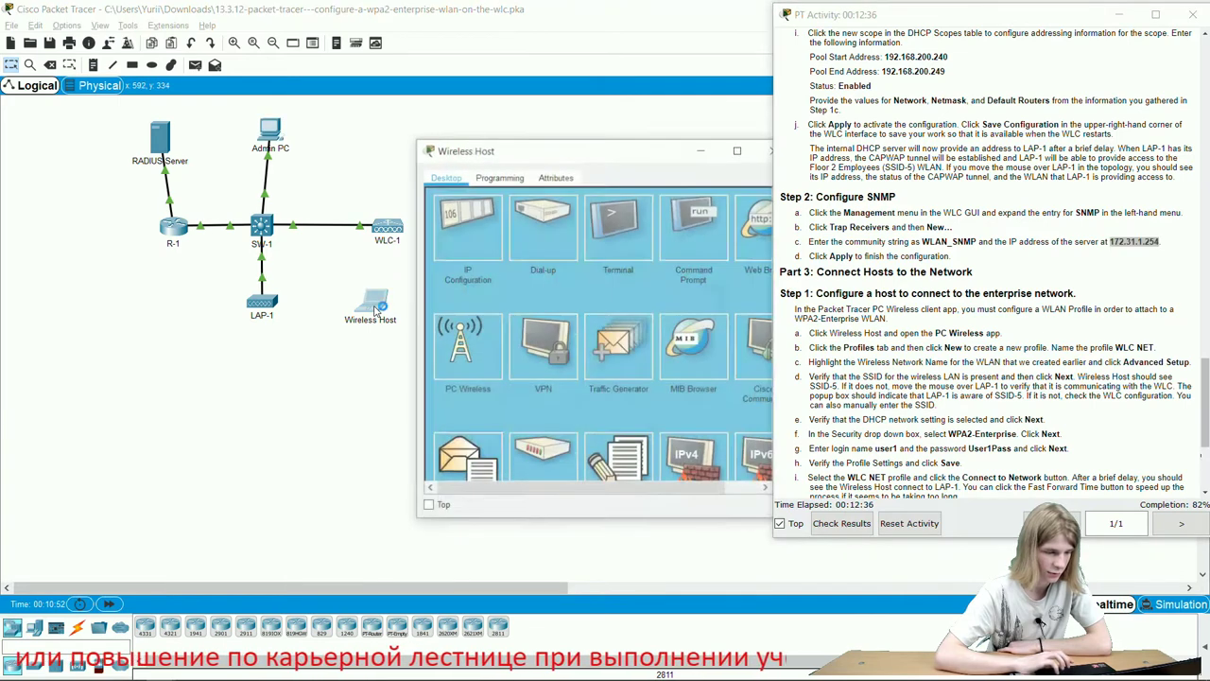
drag(619, 156, 473, 156)
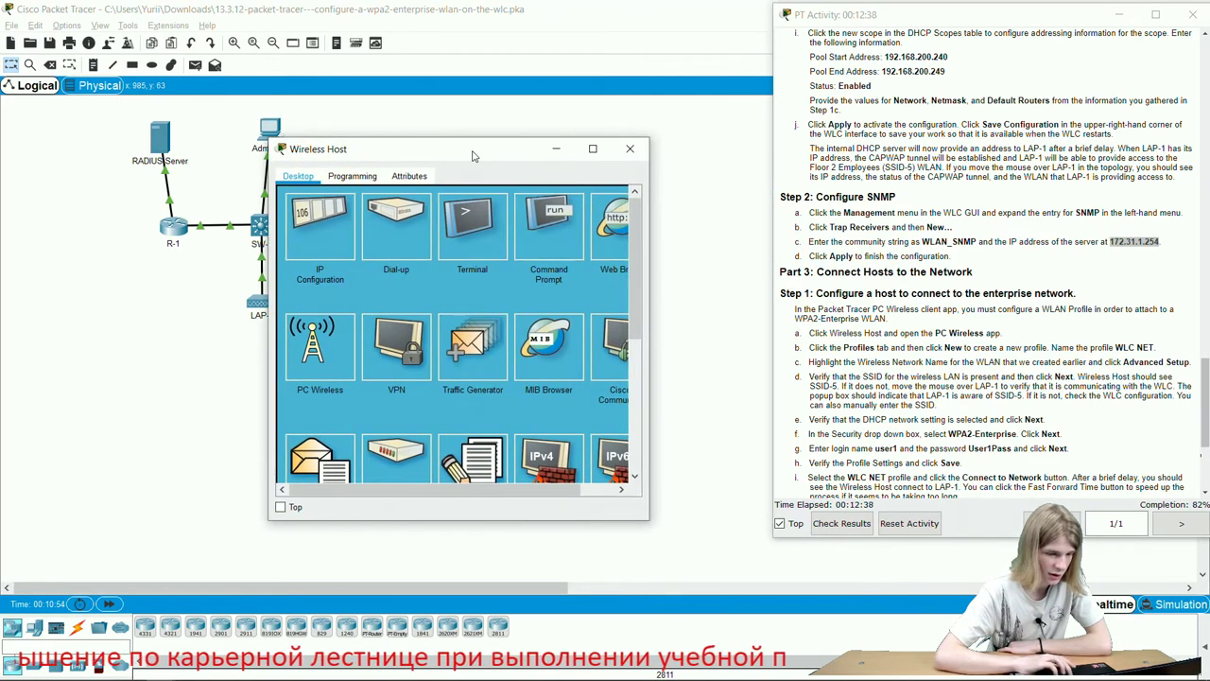
click(326, 324)
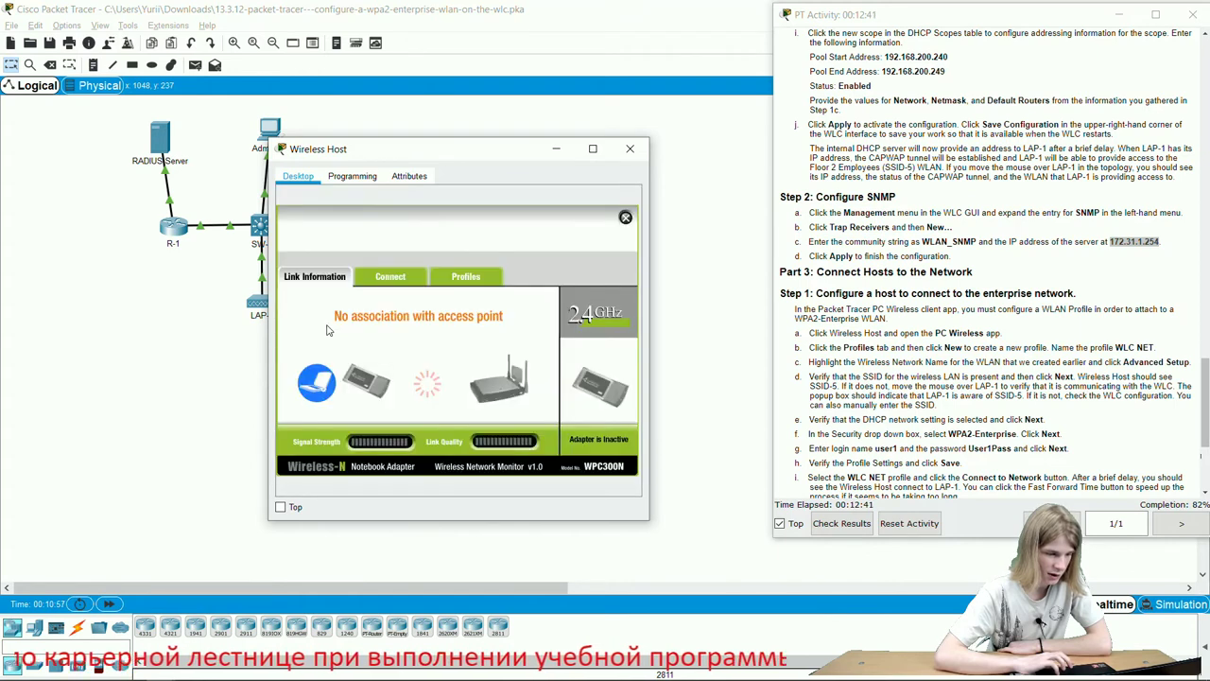
click(387, 275)
click(477, 281)
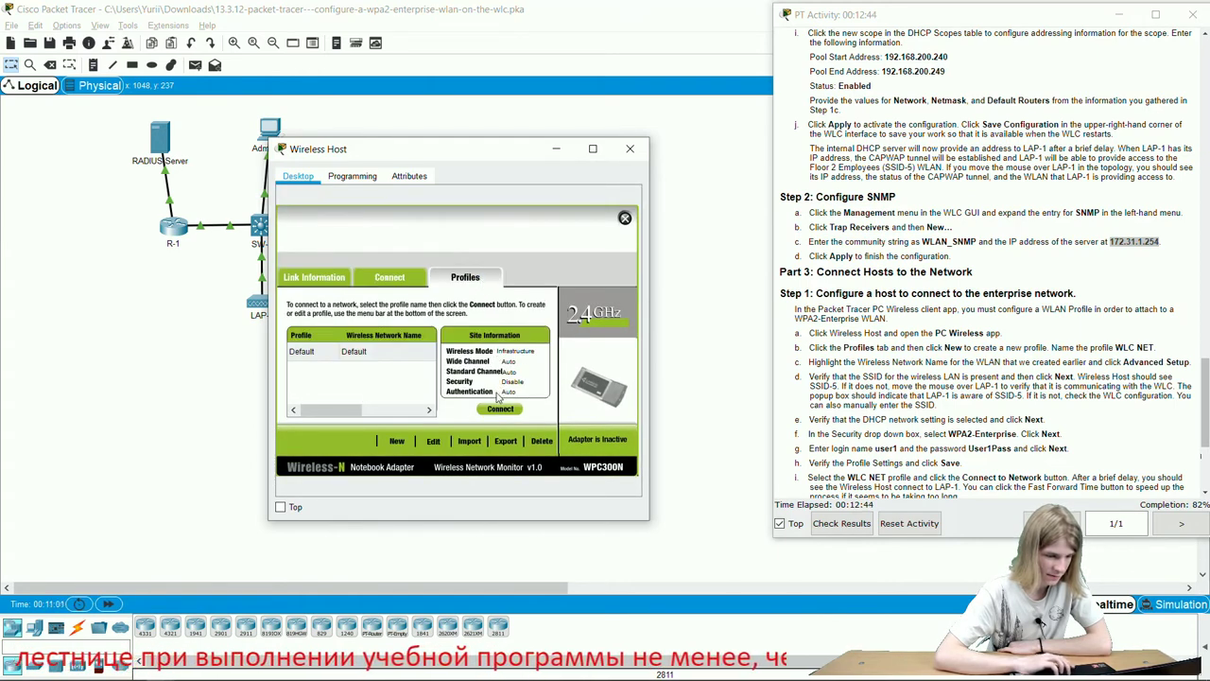
Start a new wireless profile, copying the name WLC NET from the instructions.
click(396, 441)
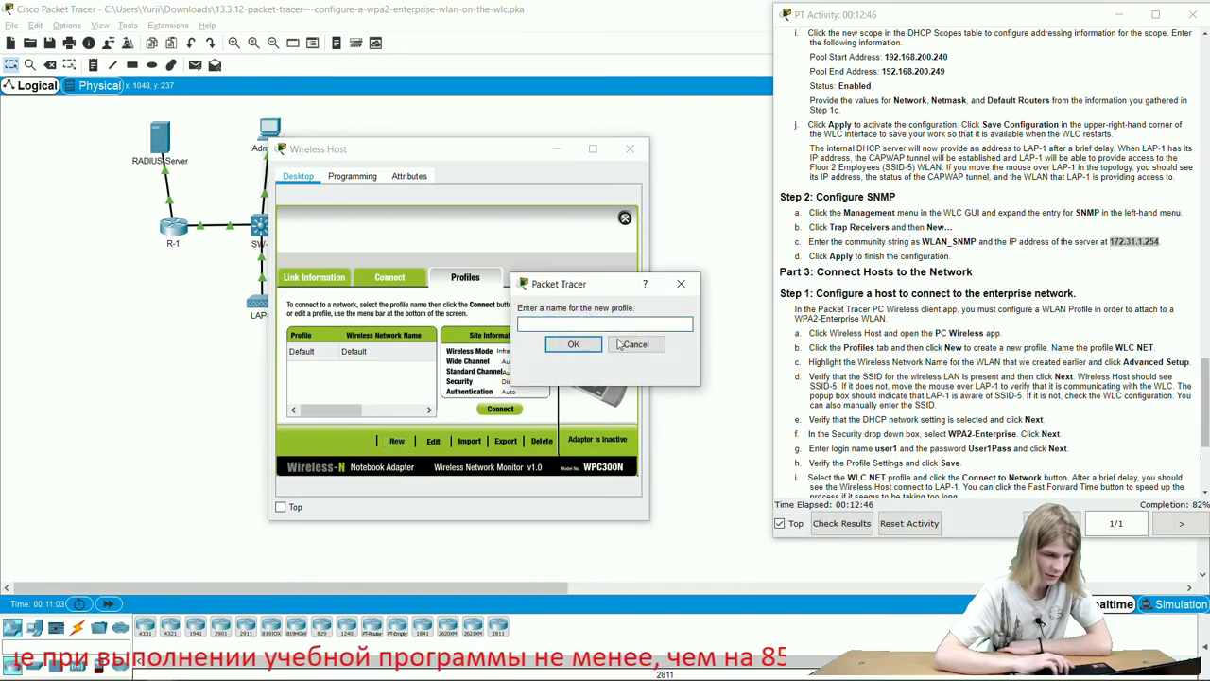
click(622, 344)
scroll(907, 253, down, 5)
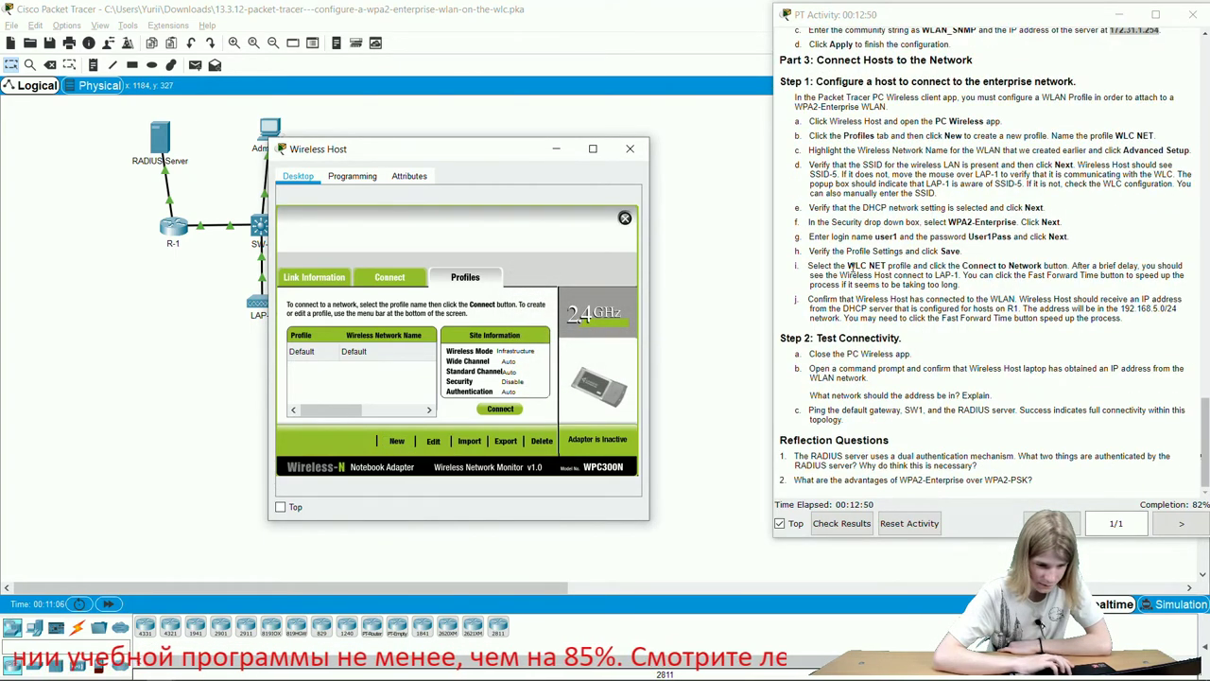
drag(848, 266, 882, 263)
key(ctrl+c)
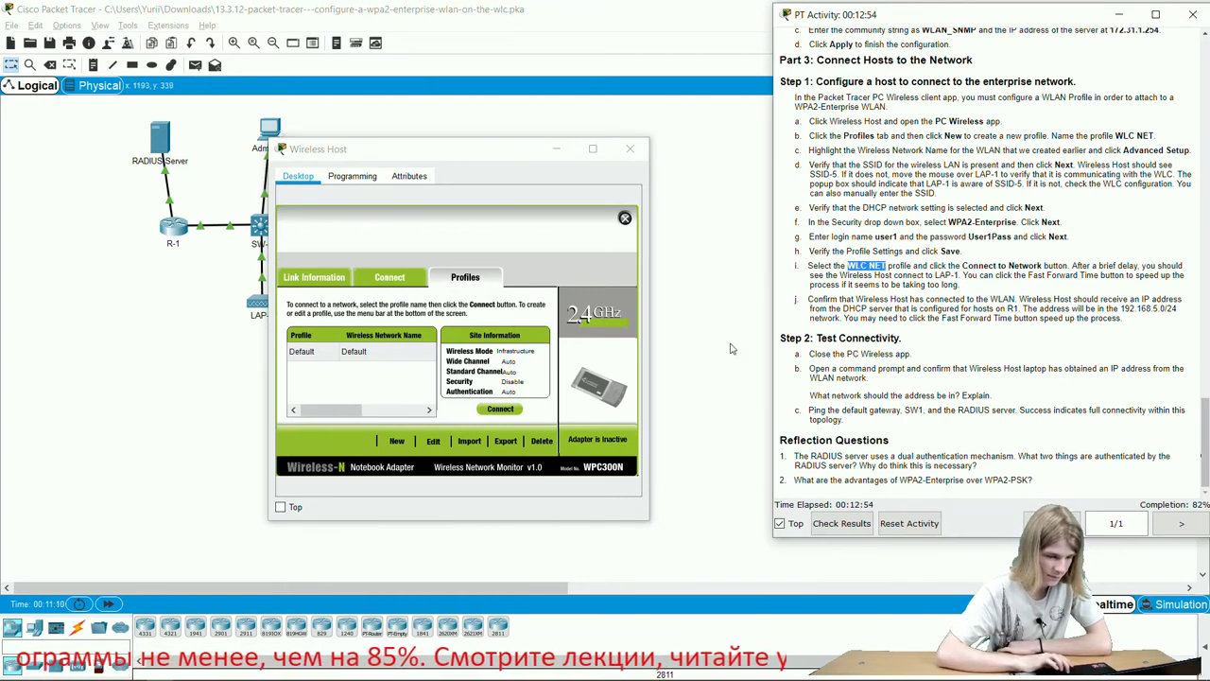
click(396, 442)
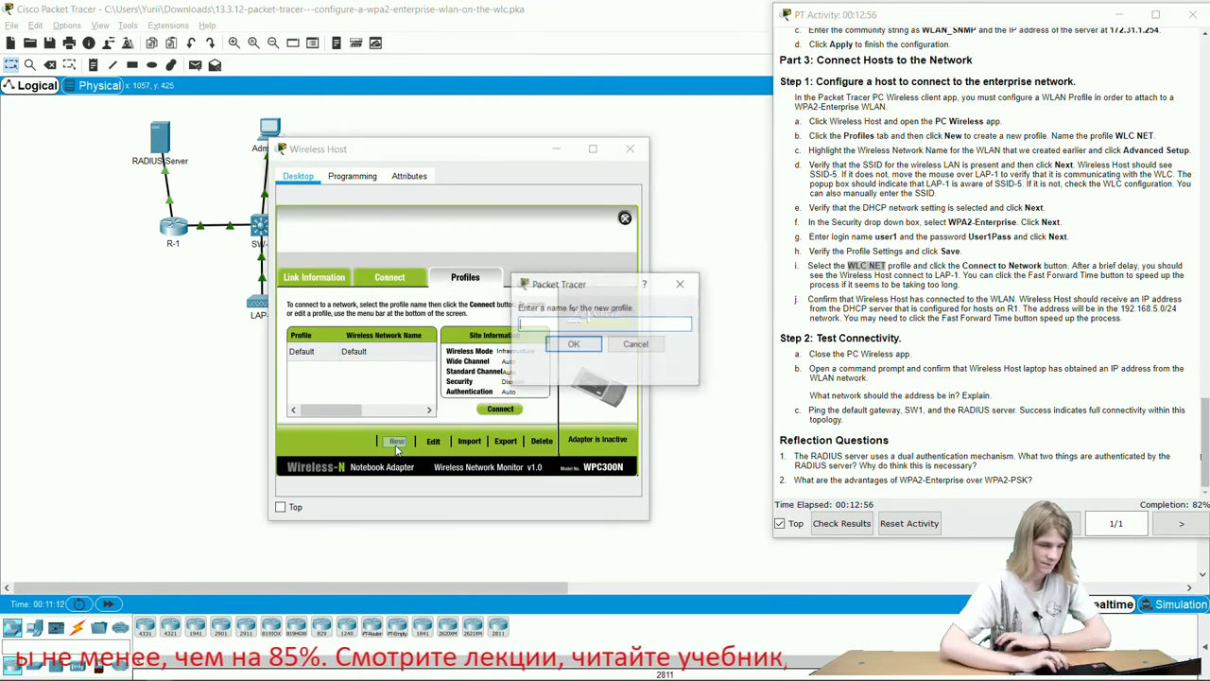
Name the new Wireless Host profile 'WLC NET' and choose Advanced Setup.
key(ctrl+v)
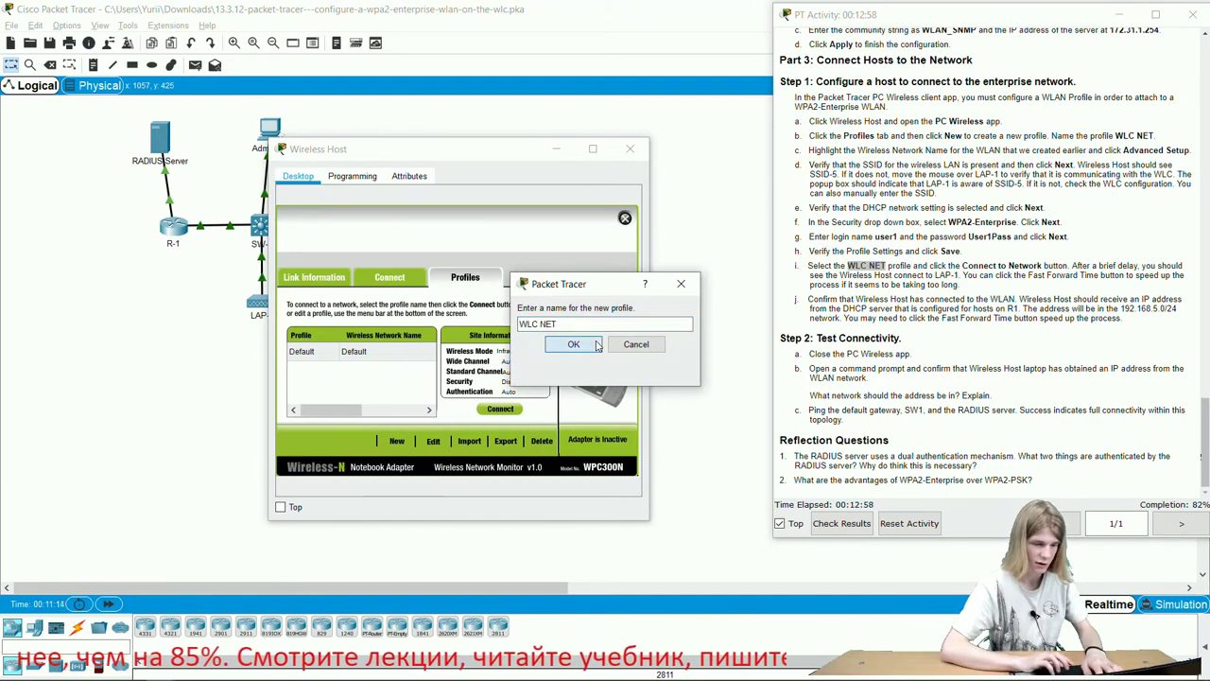
click(573, 344)
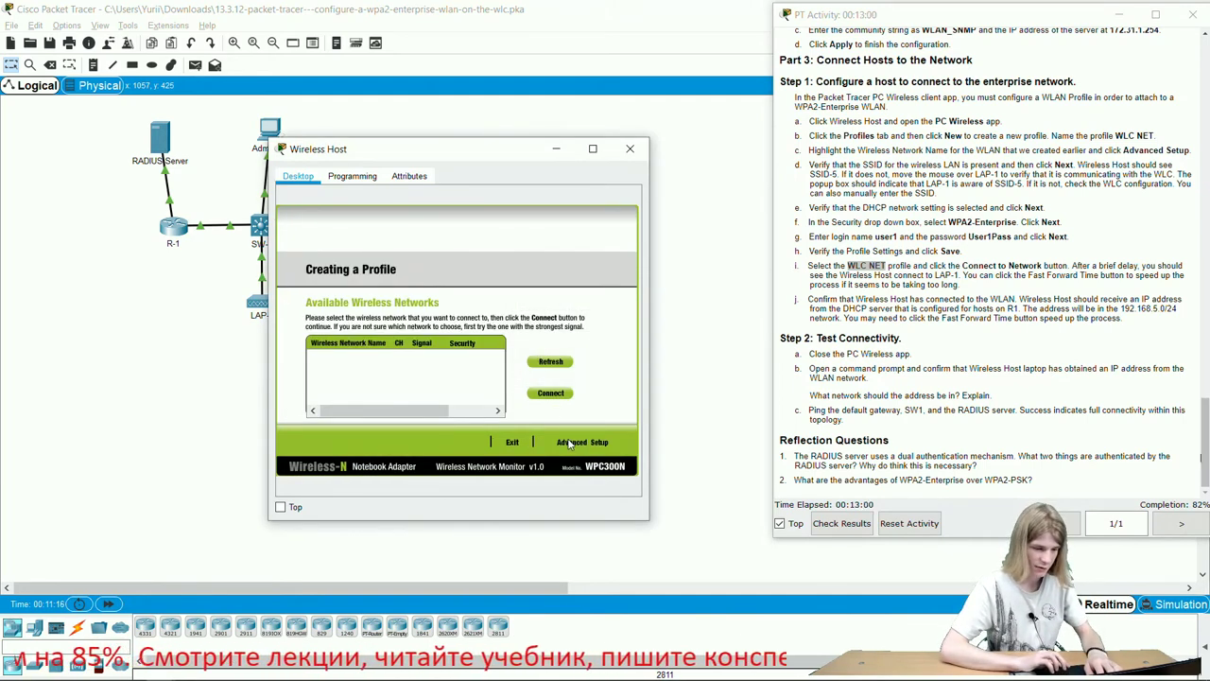
click(577, 441)
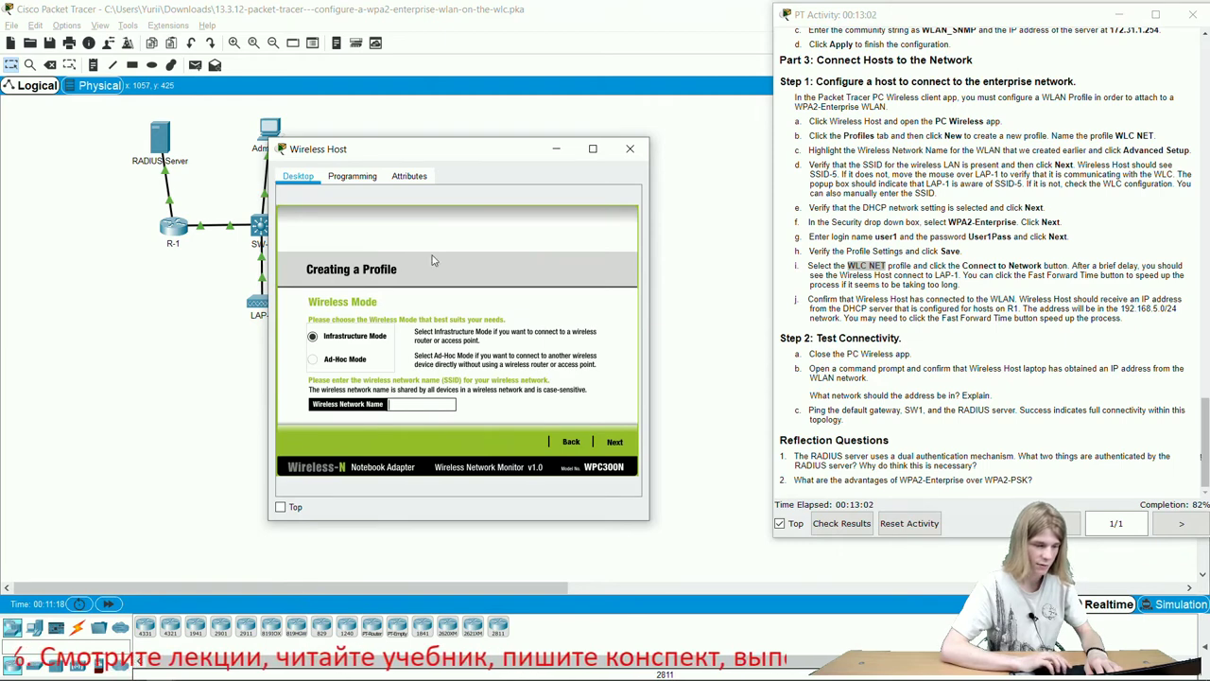
drag(428, 150, 434, 204)
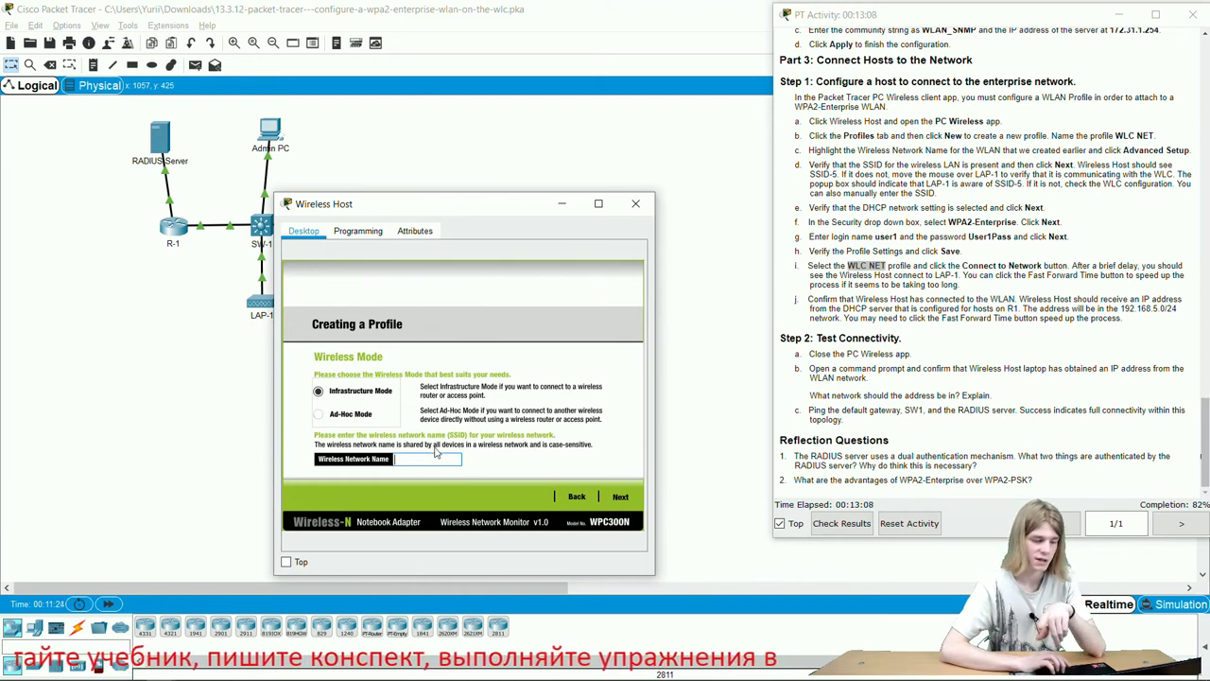
Enter SSID-5 as the wireless network name, then accept the mode and DHCP settings.
click(434, 458)
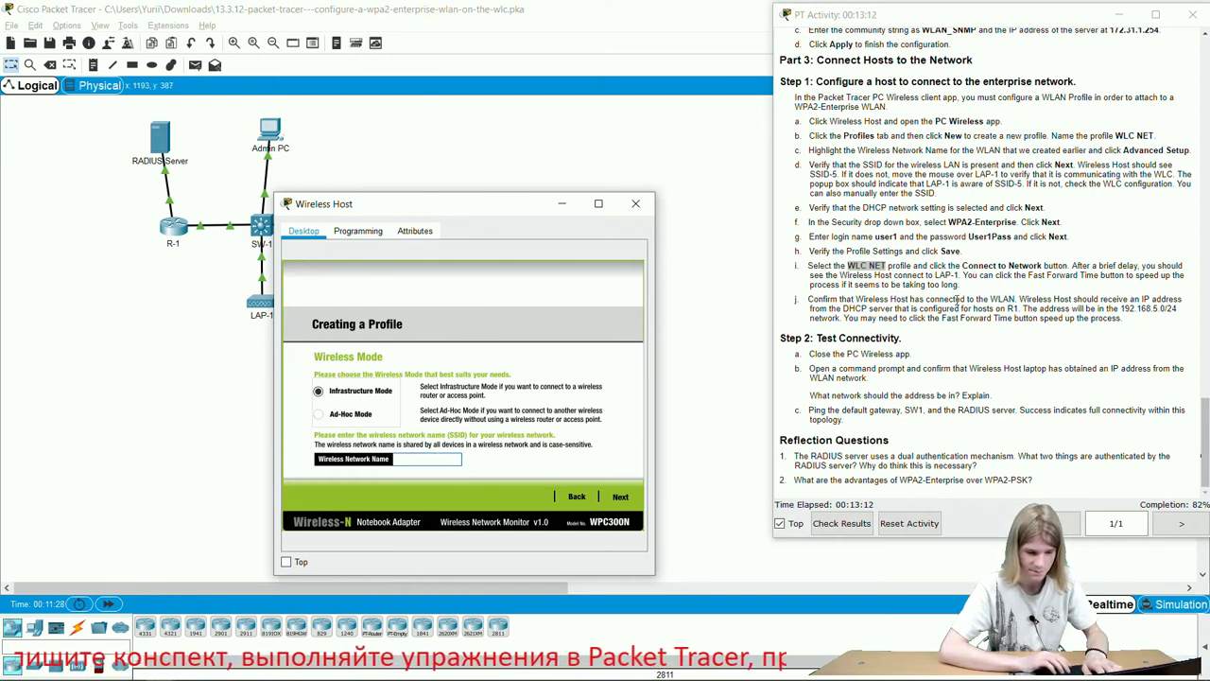
scroll(958, 300, up, 1)
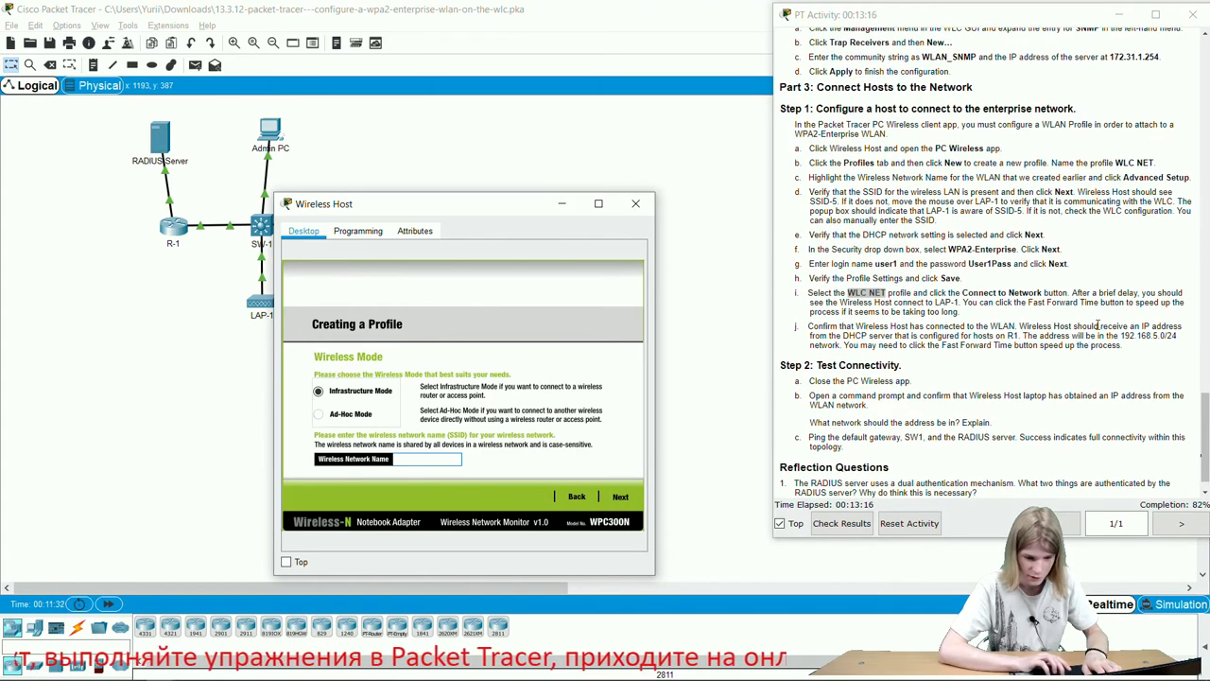
click(1046, 321)
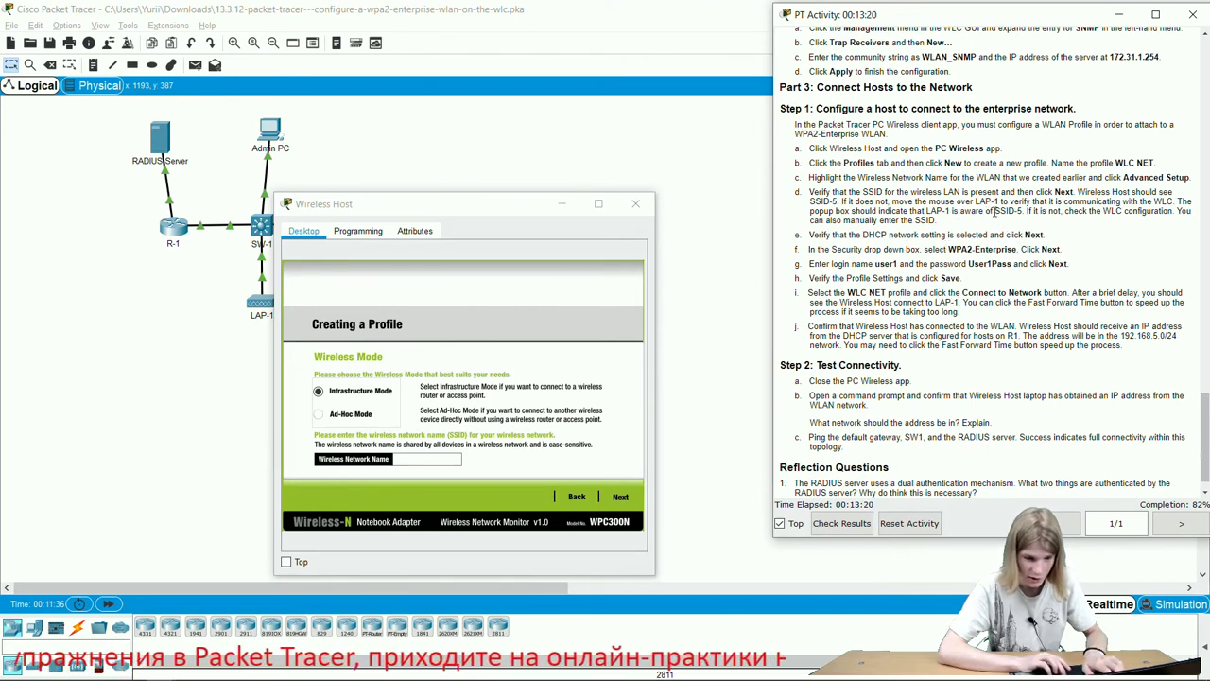
drag(996, 212, 1017, 212)
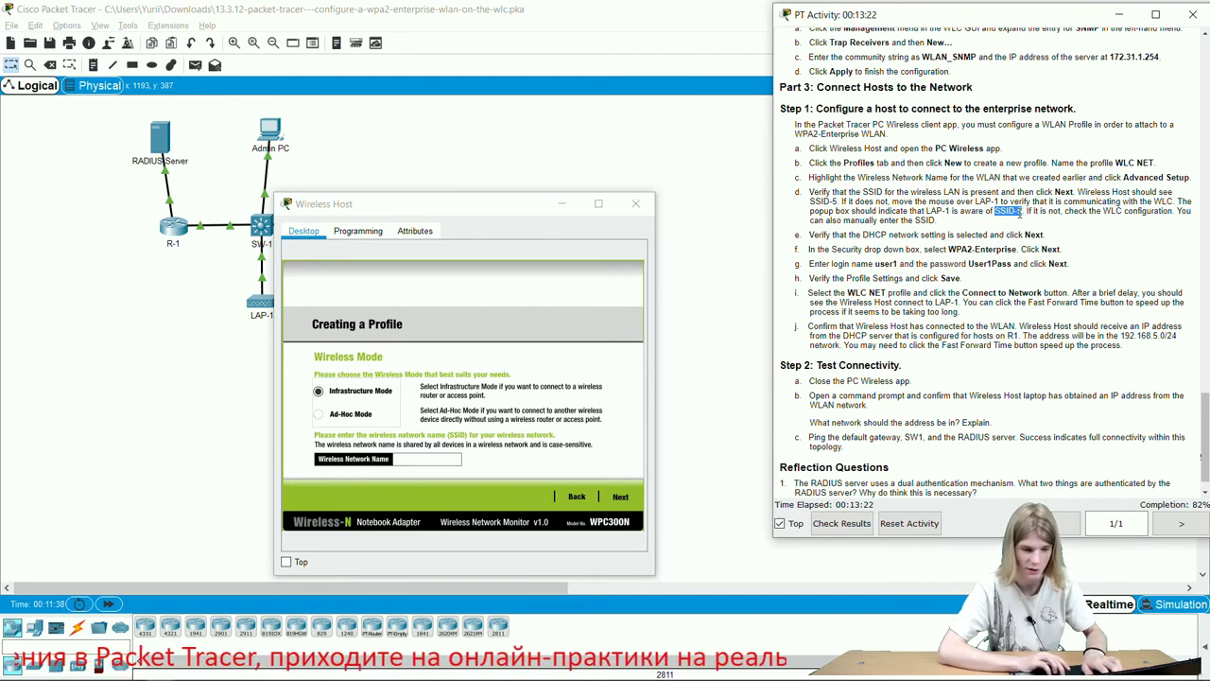
click(430, 458)
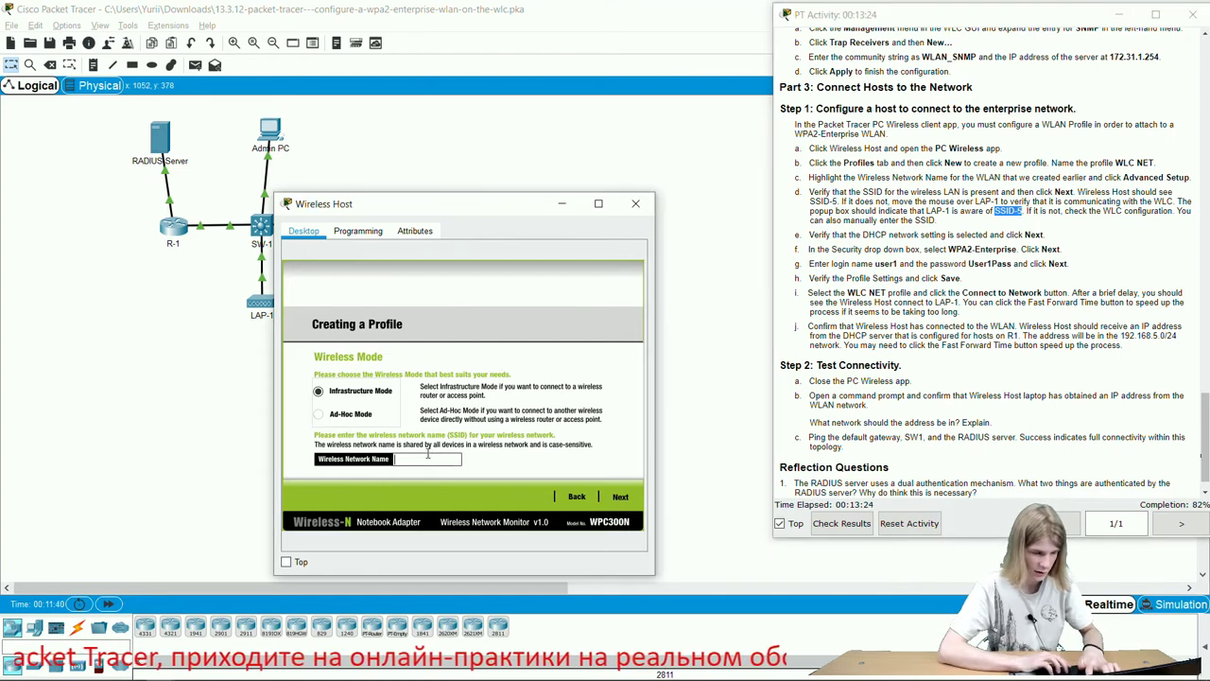
text(SSID-5)
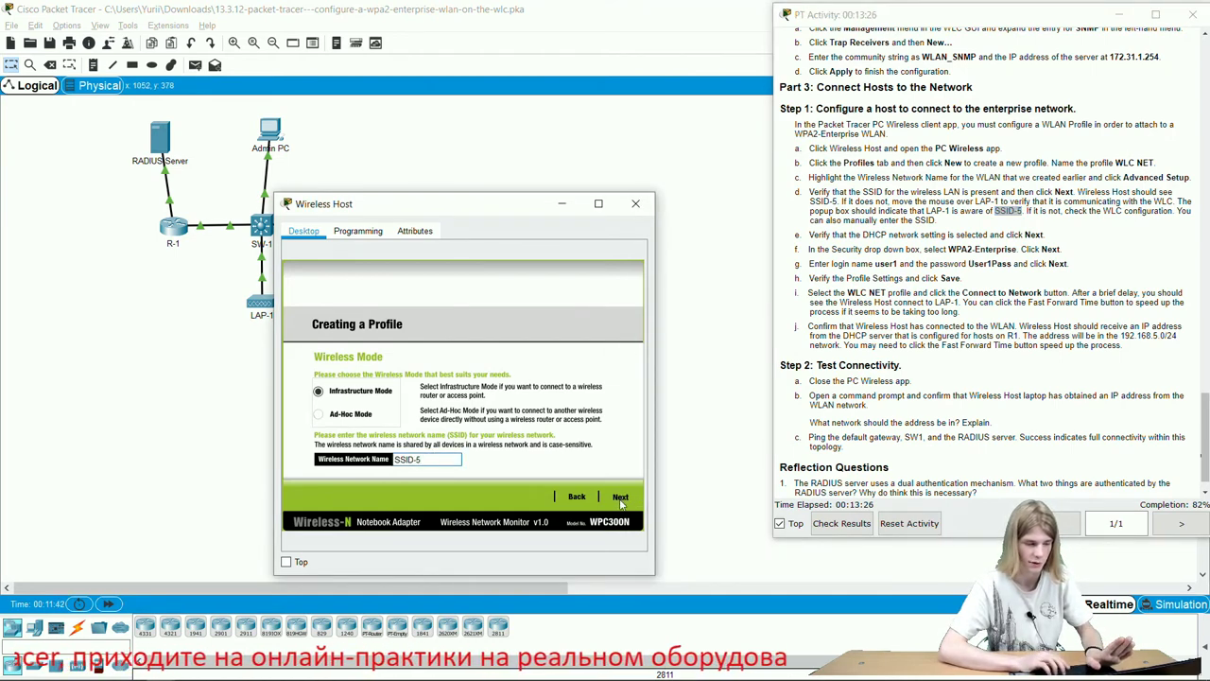
click(620, 499)
click(620, 498)
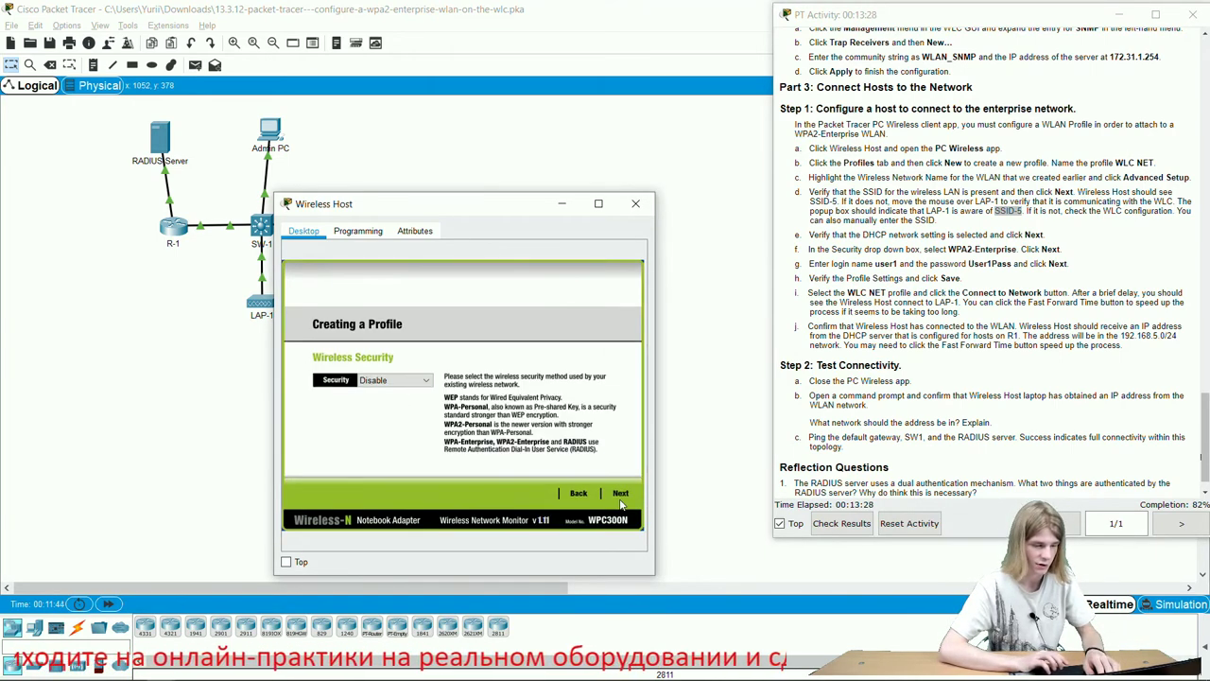
Set the profile's wireless security to WPA2-Enterprise.
click(408, 382)
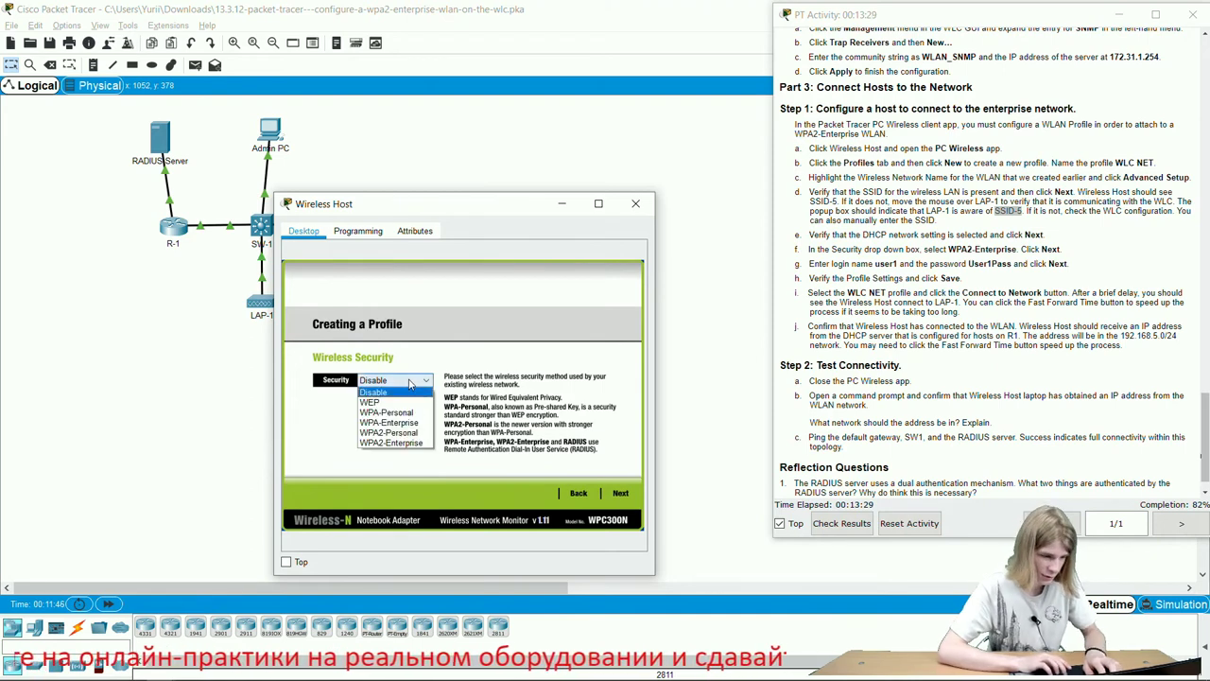
click(397, 443)
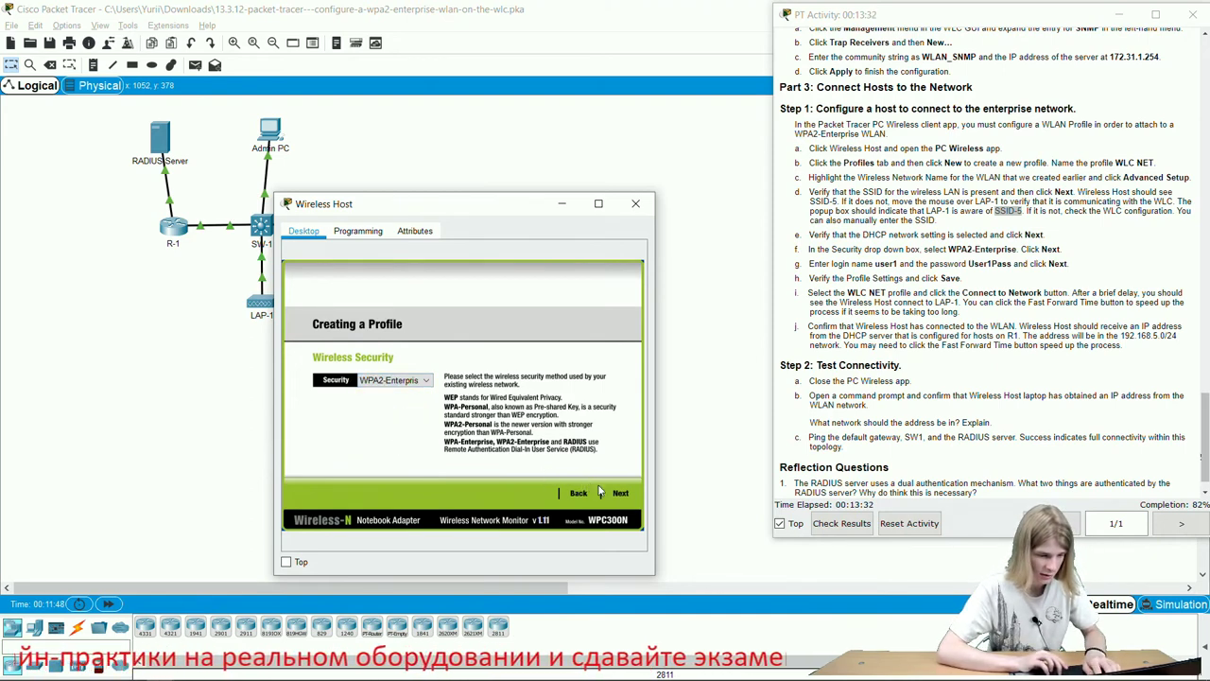
click(628, 496)
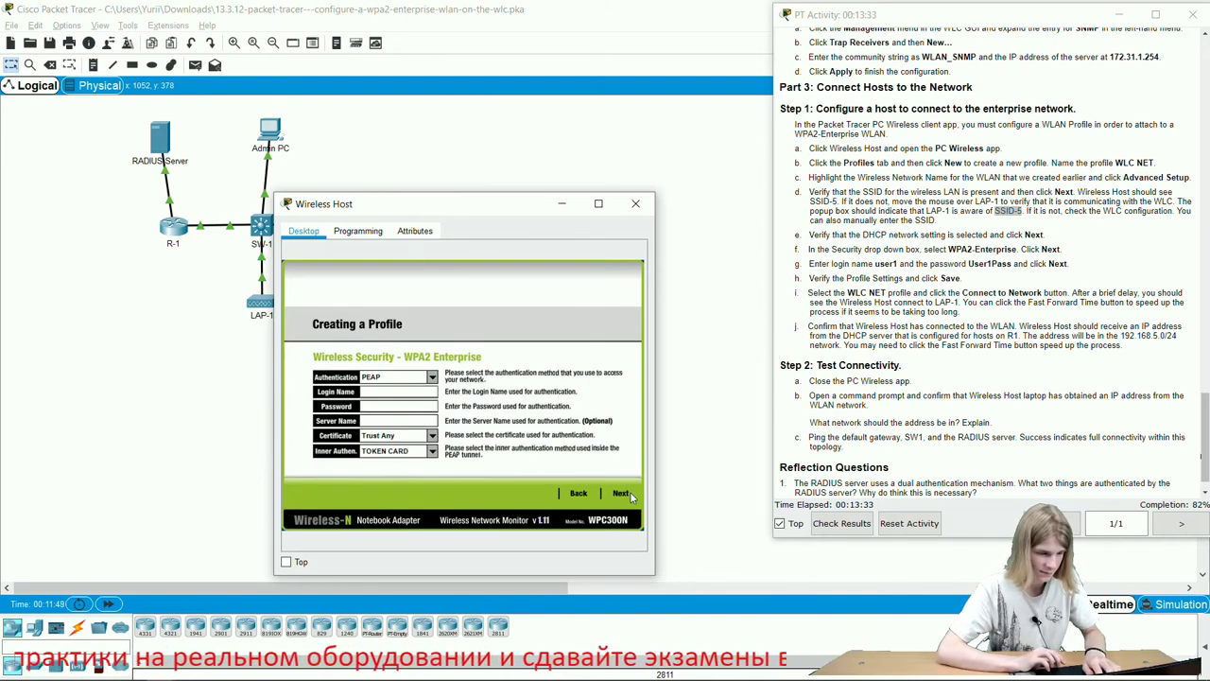
Copy the lab's login name and password from the instructions into the credential fields.
click(397, 392)
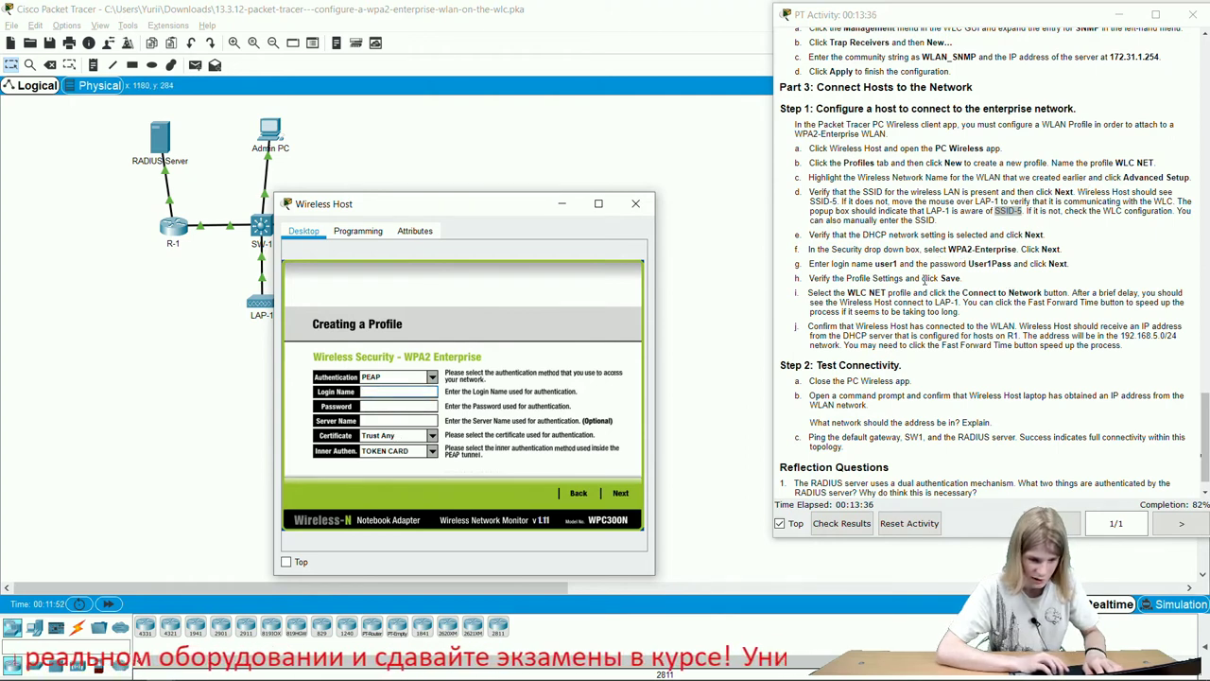
double_click(886, 264)
key(ctrl+c)
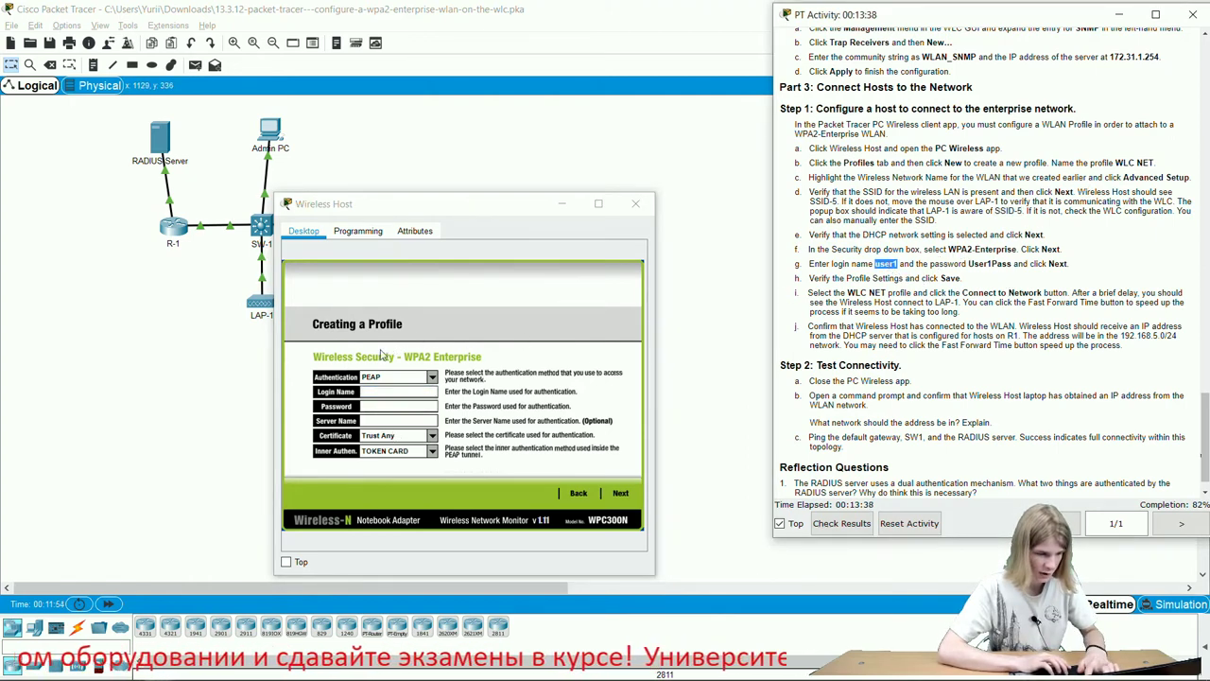
click(392, 390)
key(ctrl+v)
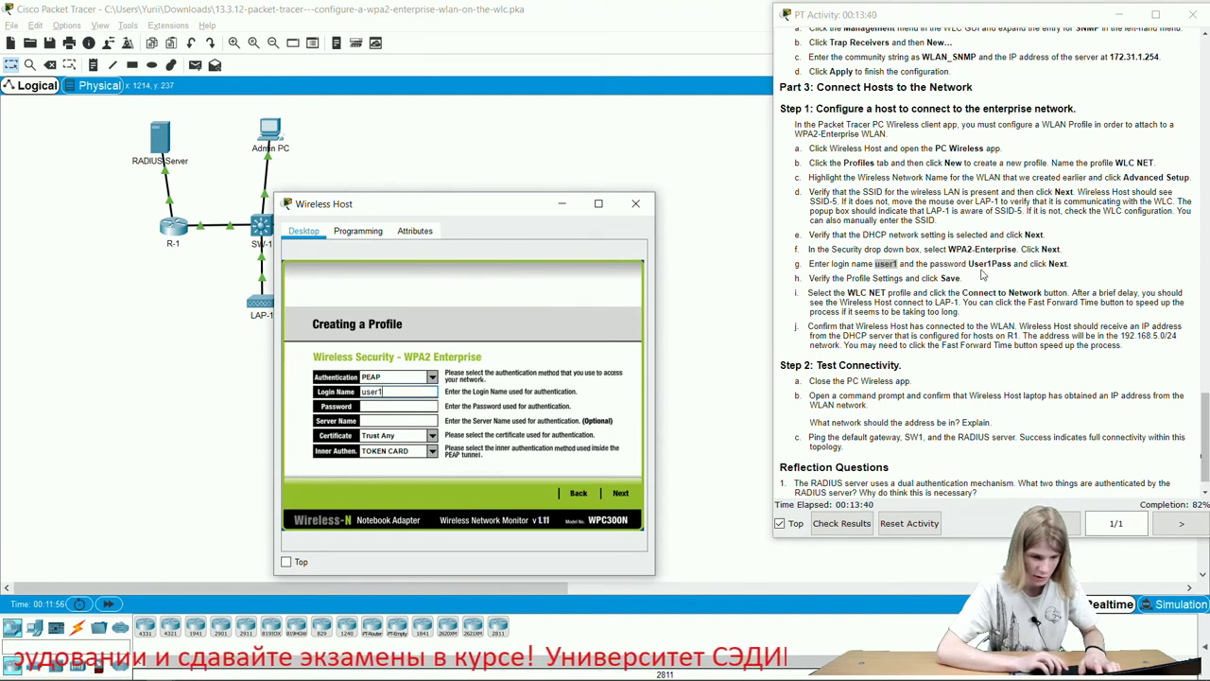
double_click(988, 265)
key(ctrl+c)
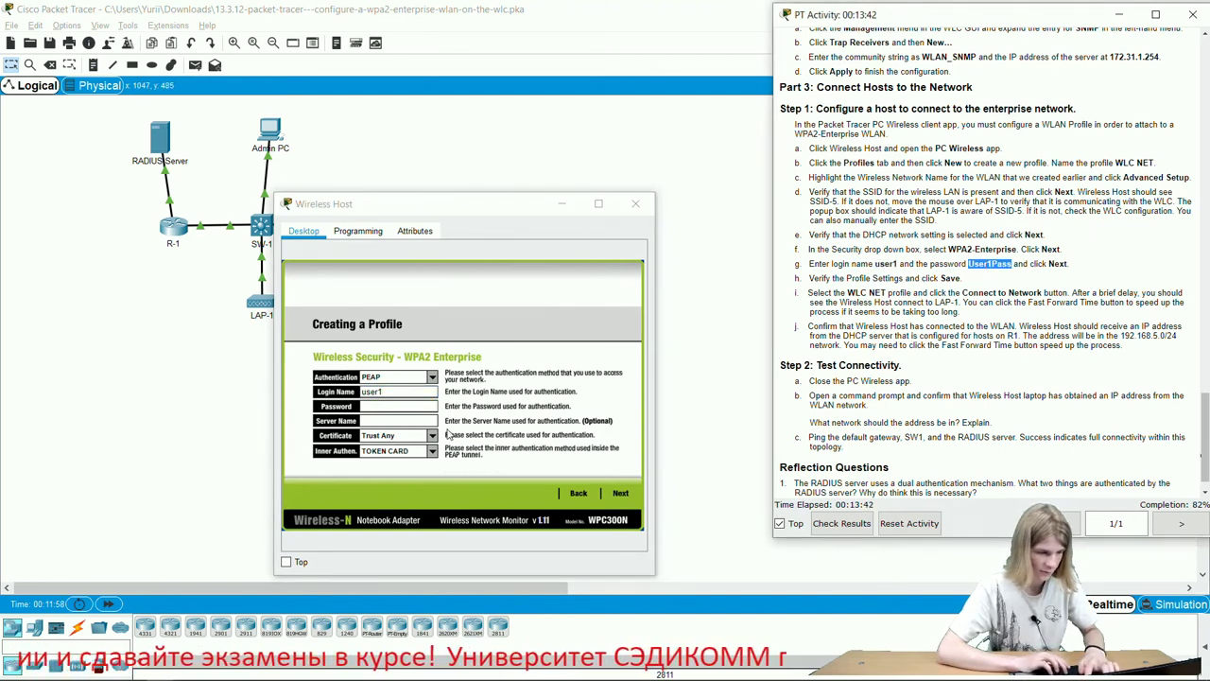
click(408, 406)
key(ctrl+v)
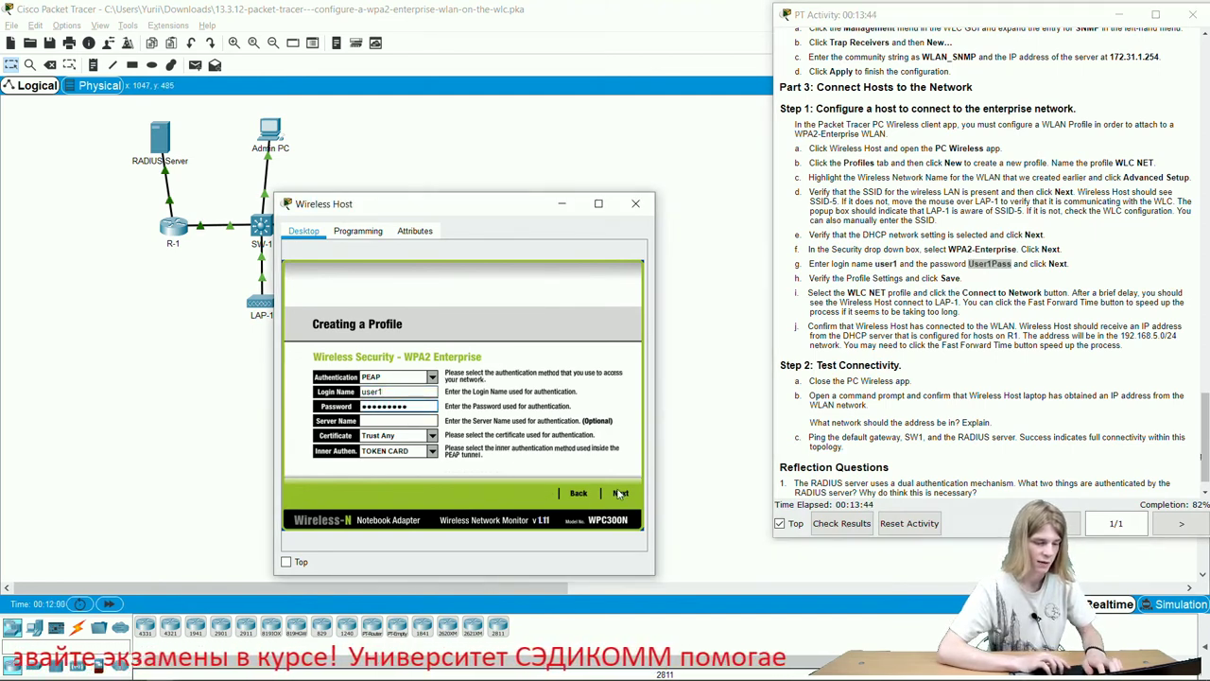
Save the WLC NET profile and connect to the network with it.
click(621, 493)
click(624, 492)
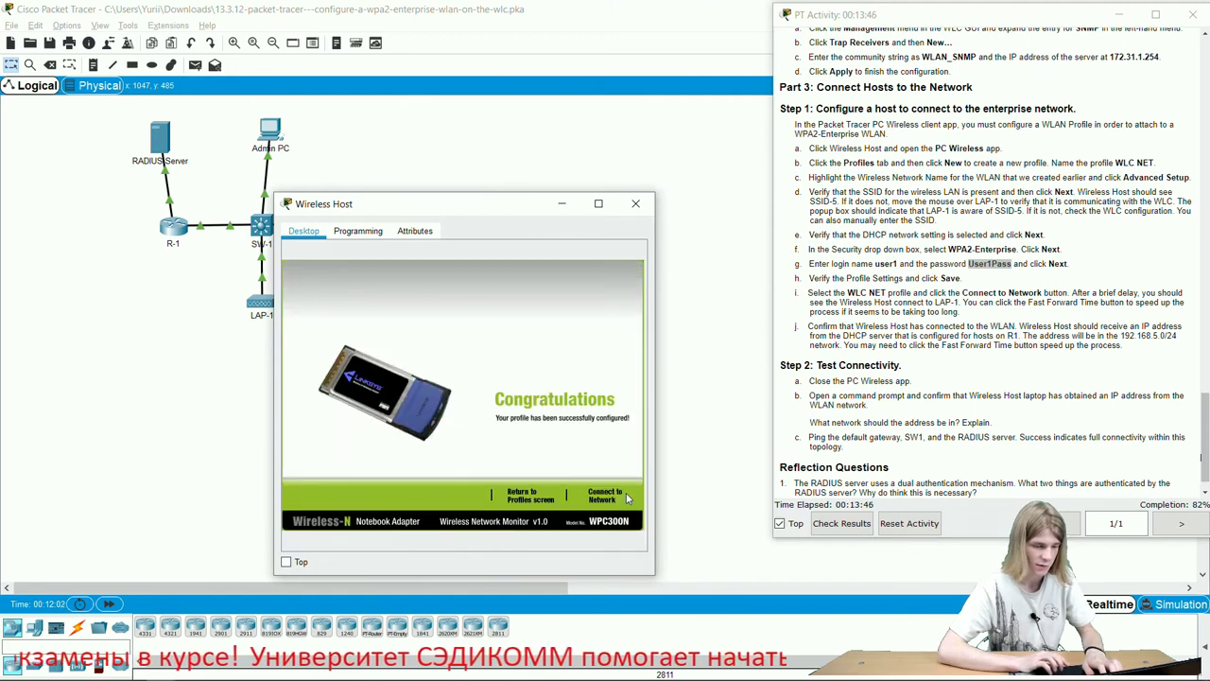
click(626, 493)
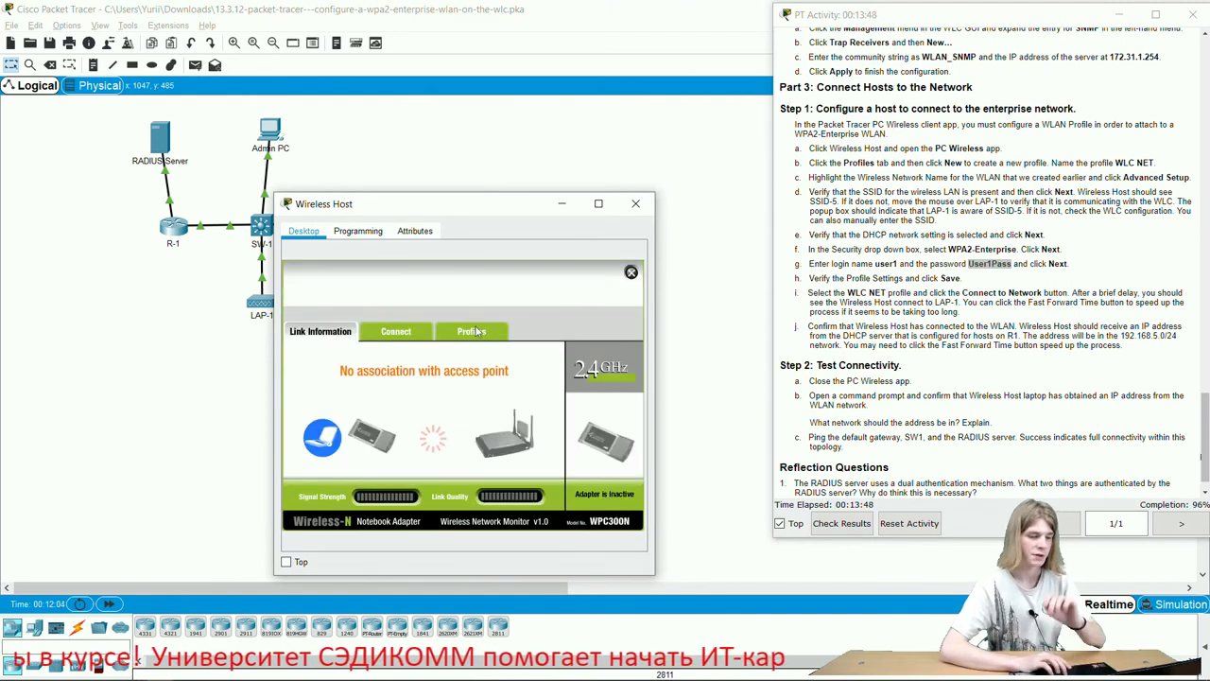
Fast-forward simulated time for the Wireless Host to associate, then check the activity results.
drag(464, 204, 647, 102)
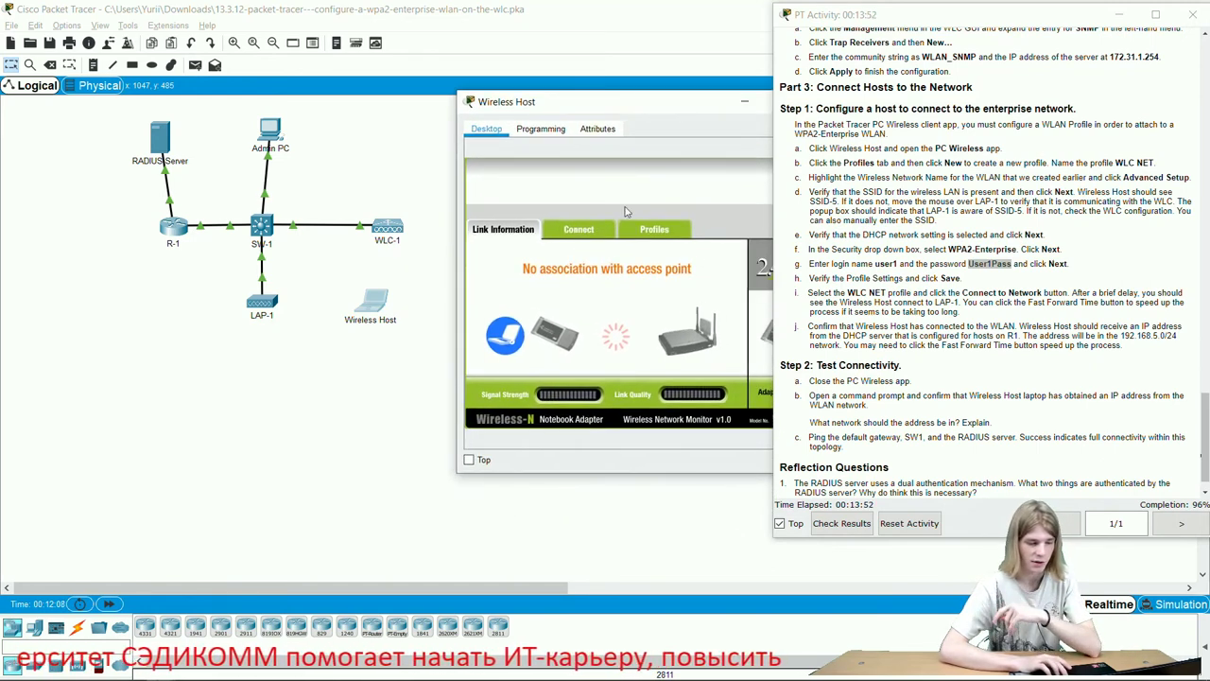
click(117, 605)
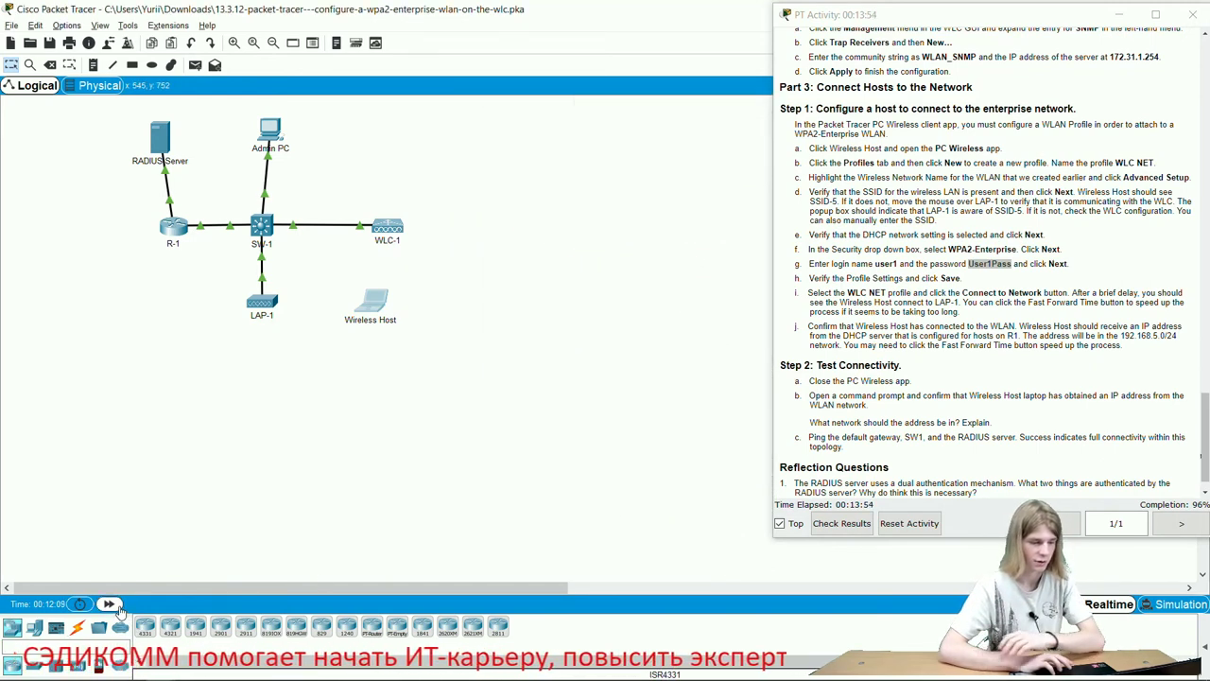
key(alt+Tab)
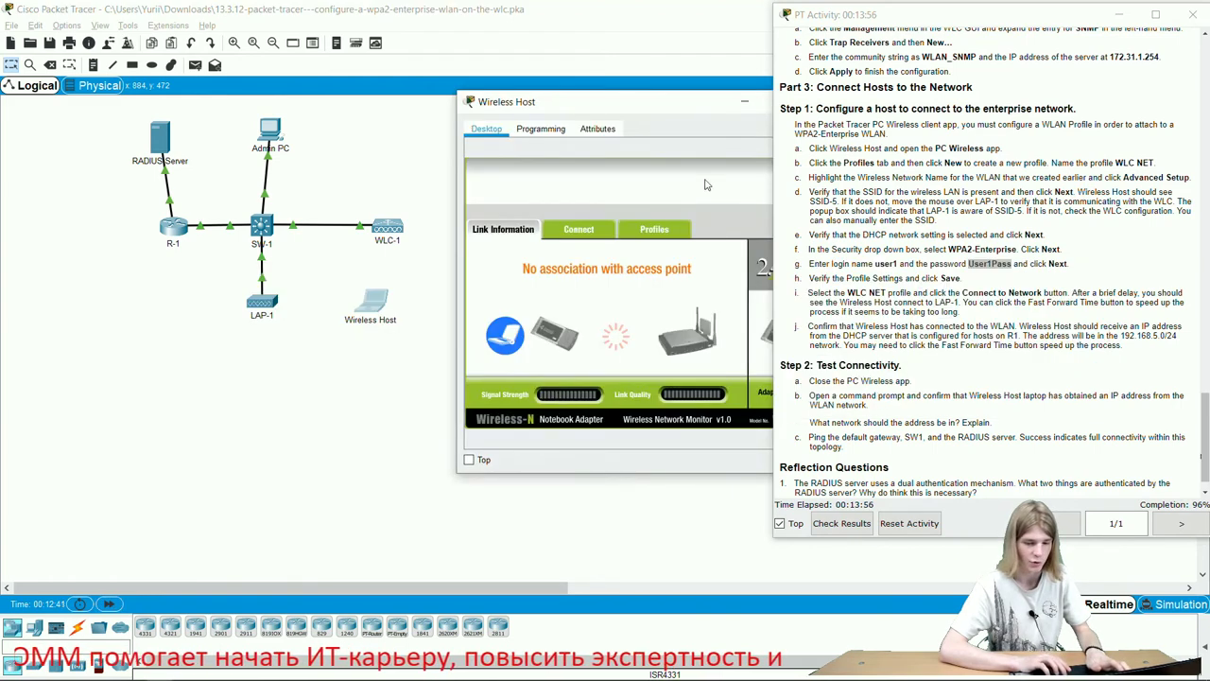
drag(641, 100, 584, 88)
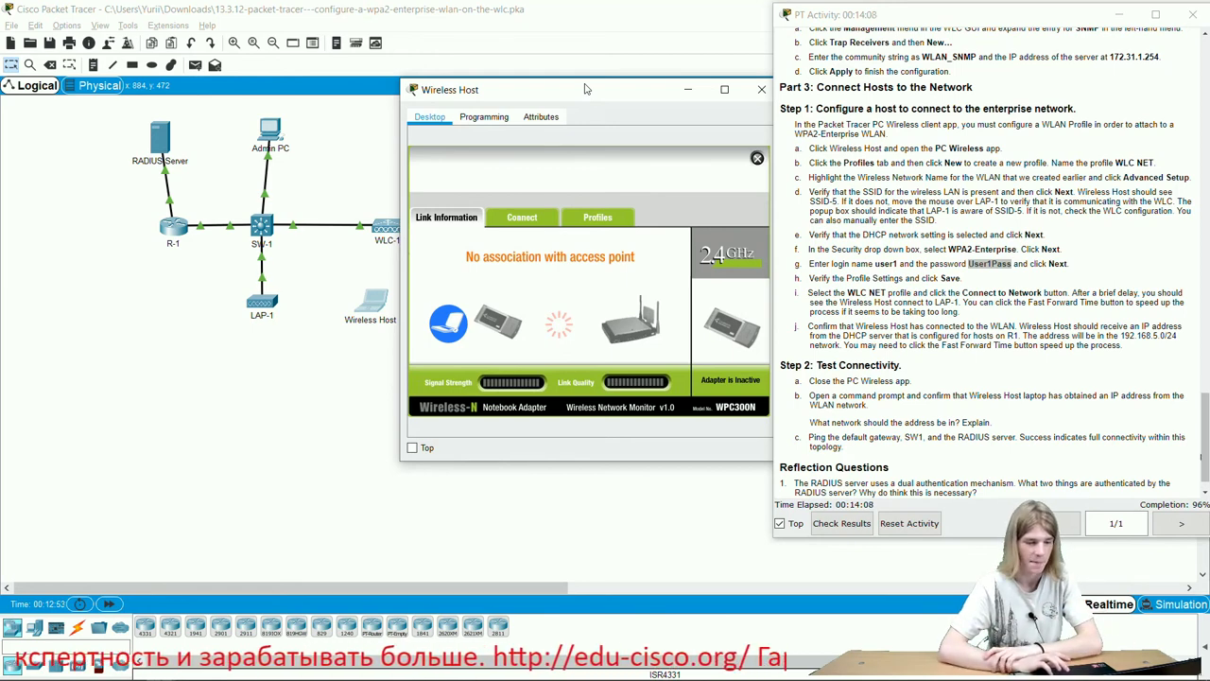
click(842, 523)
Review the Assessment Items list (28 of 29 correct, DHCP pool network wrong) and close Activity Results.
click(127, 98)
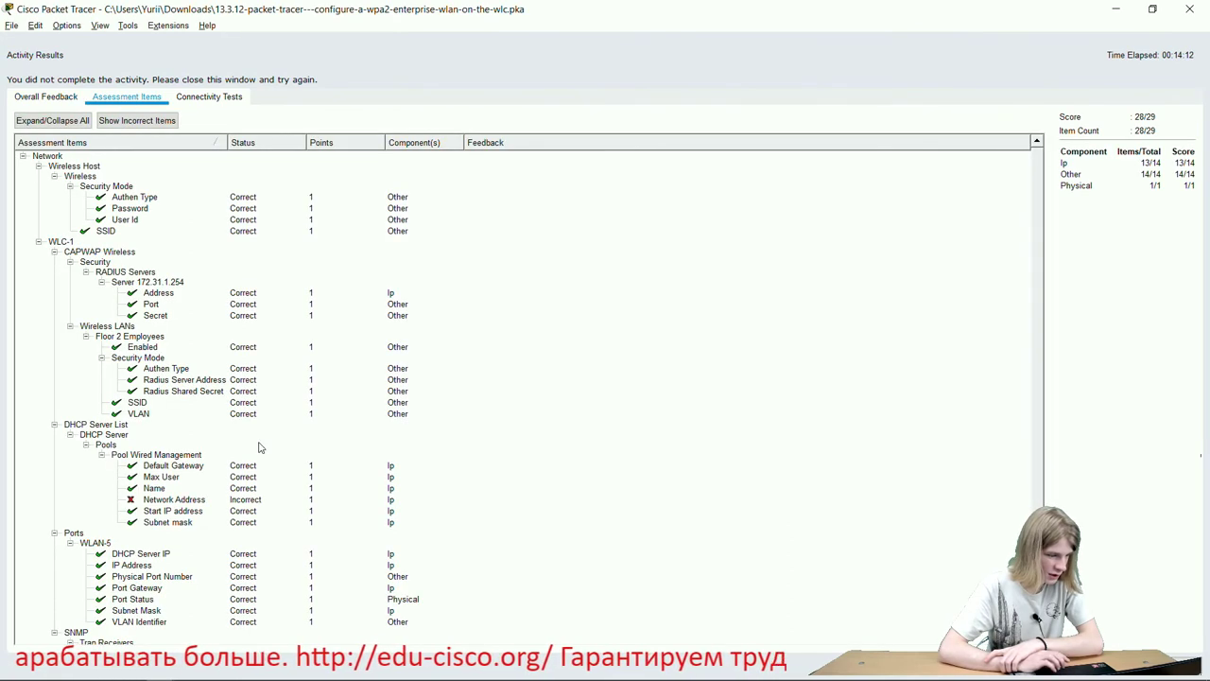
scroll(260, 449, down, 2)
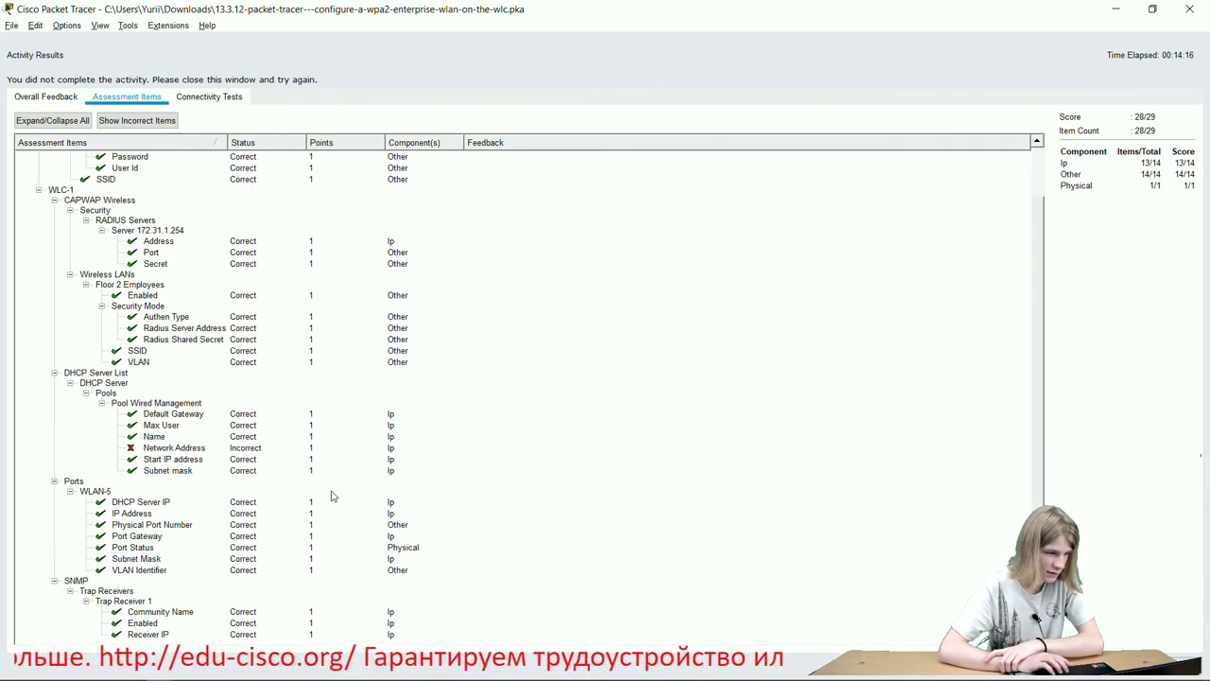
scroll(332, 494, up, 1)
scroll(332, 494, down, 1)
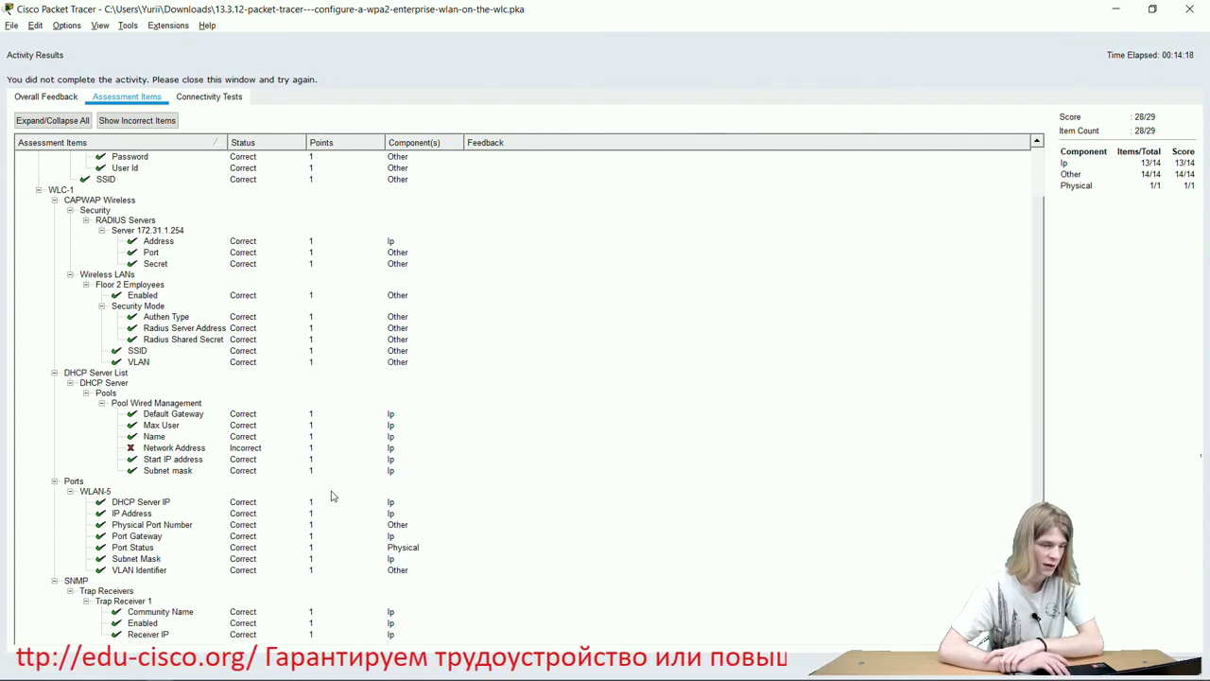
scroll(332, 494, up, 1)
scroll(332, 494, down, 1)
scroll(332, 494, up, 1)
scroll(332, 495, down, 1)
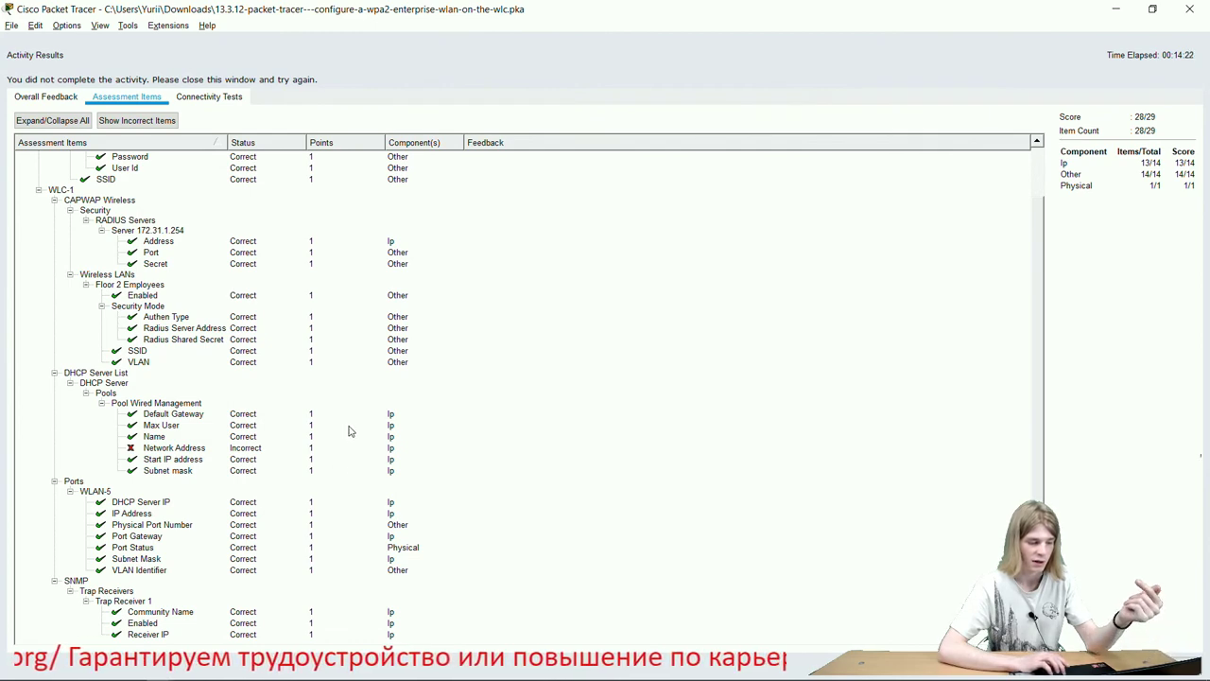
click(1197, 12)
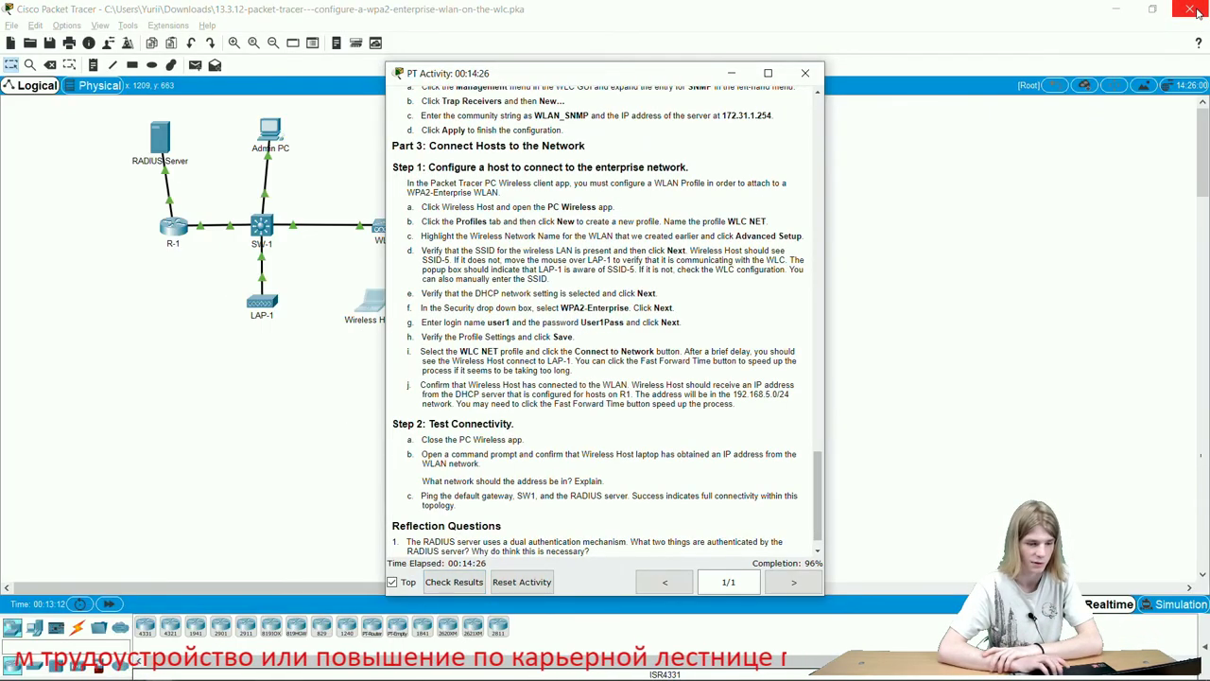